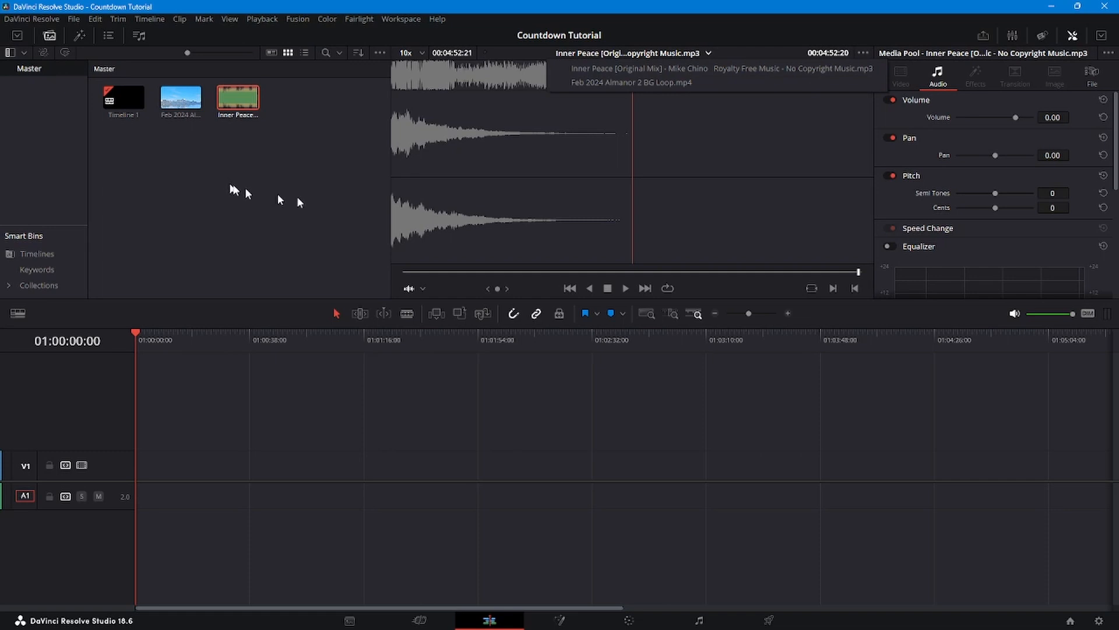
- Close the clip list and clear the Inner Peace selection in the Media Pool
click(310, 151)
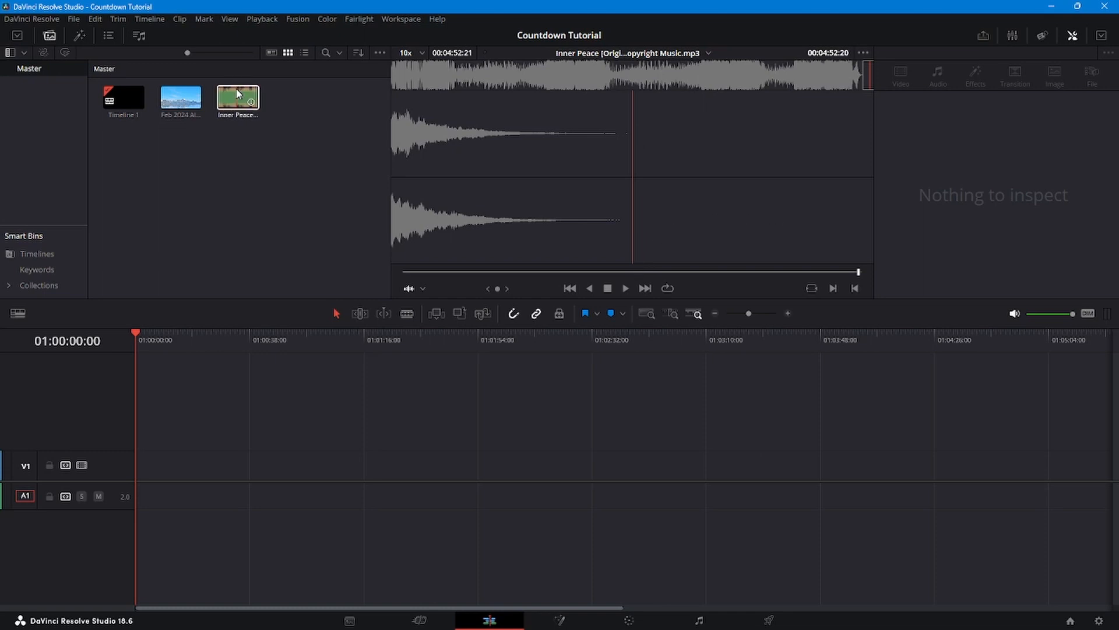
- Place the Inner Peace music on A1 and a Fusion Composition on V1
drag(238, 94, 141, 502)
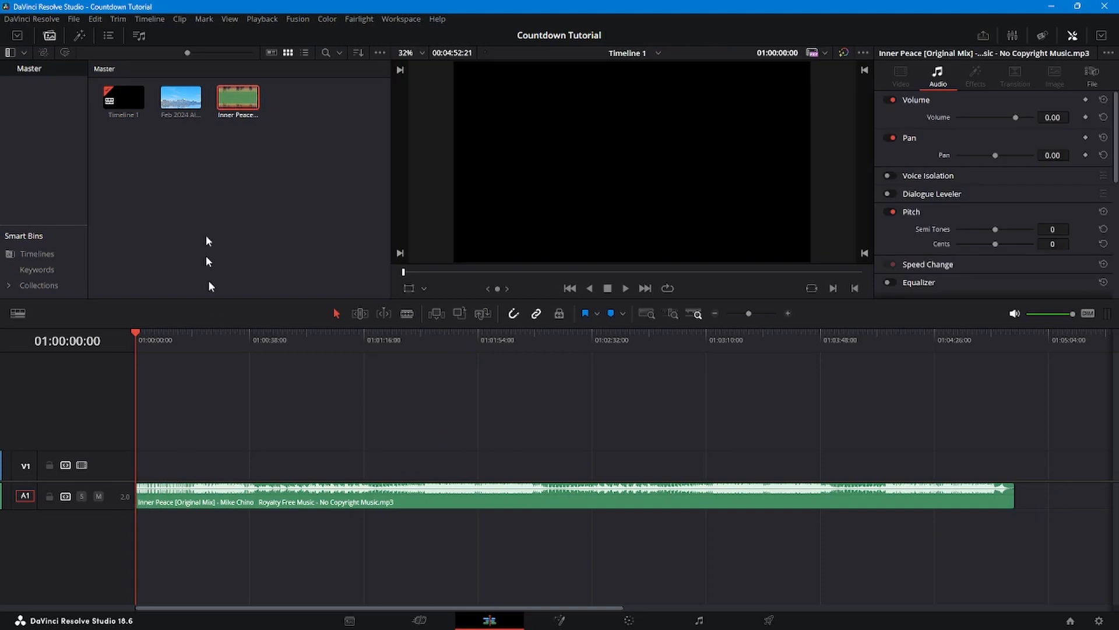
click(79, 37)
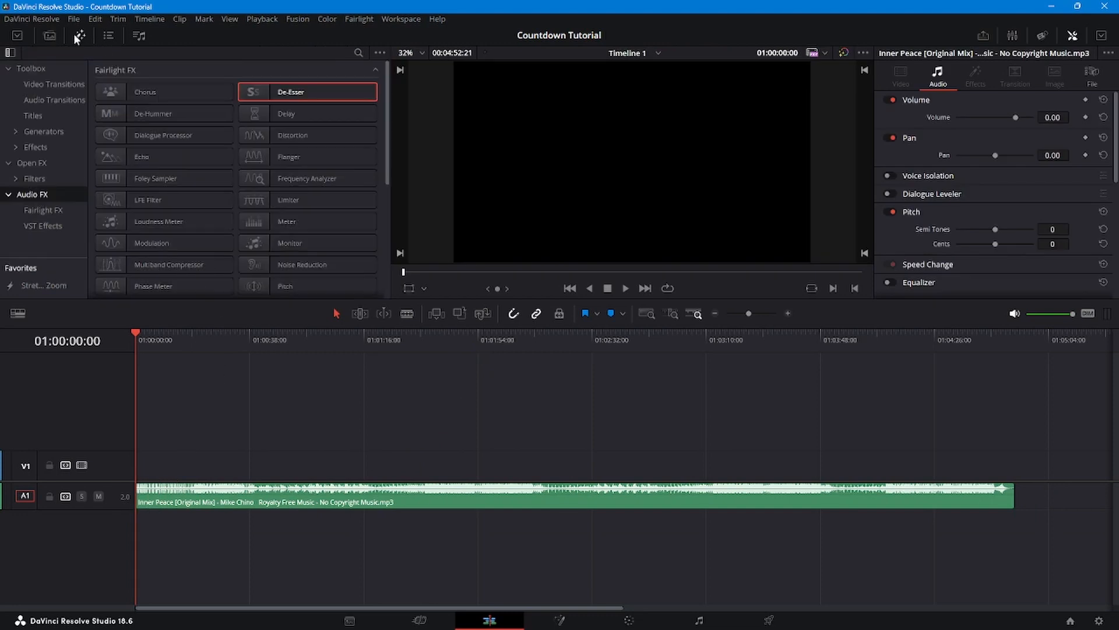
click(34, 148)
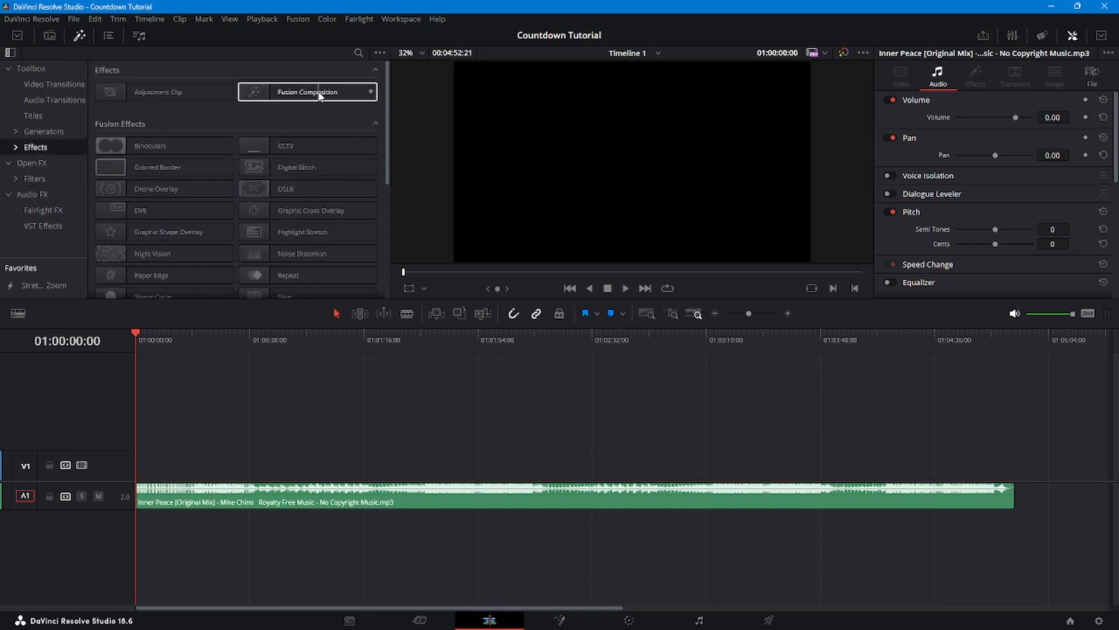
drag(310, 95, 149, 469)
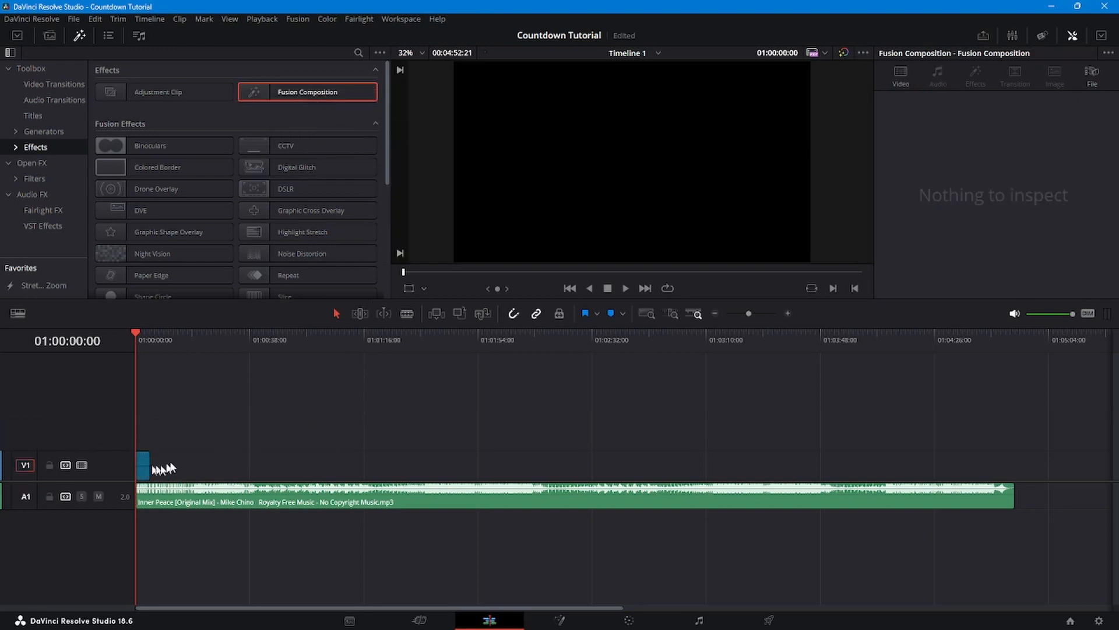
- Stretch the Fusion Composition to the music's end and open it in Fusion
key(ctrl+equal)
drag(154, 465, 729, 462)
key(ctrl+minus)
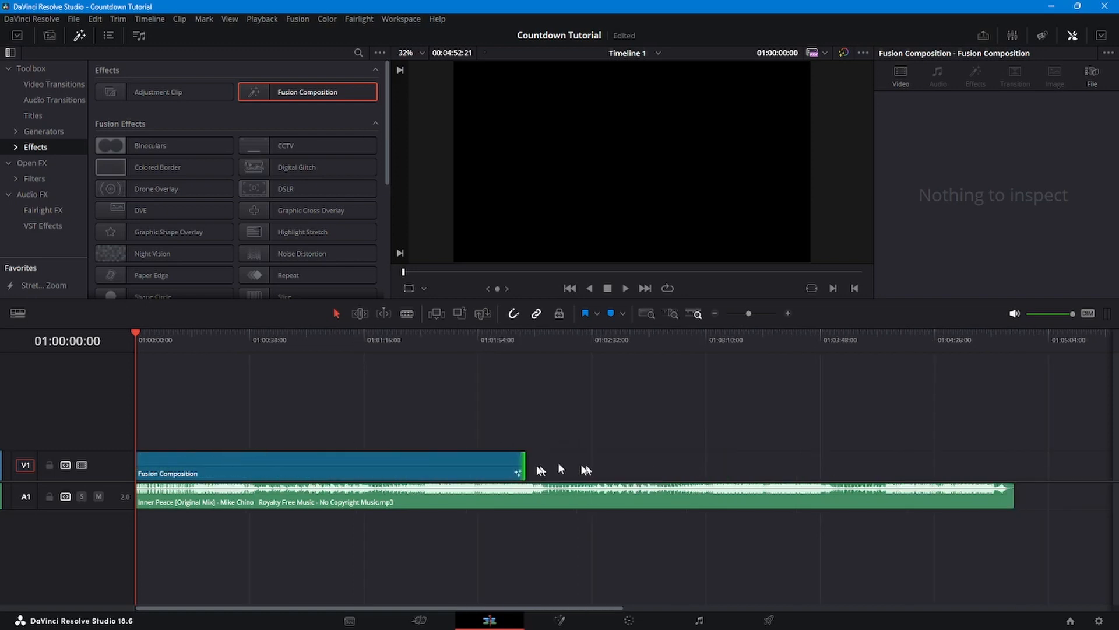
drag(522, 463, 1012, 466)
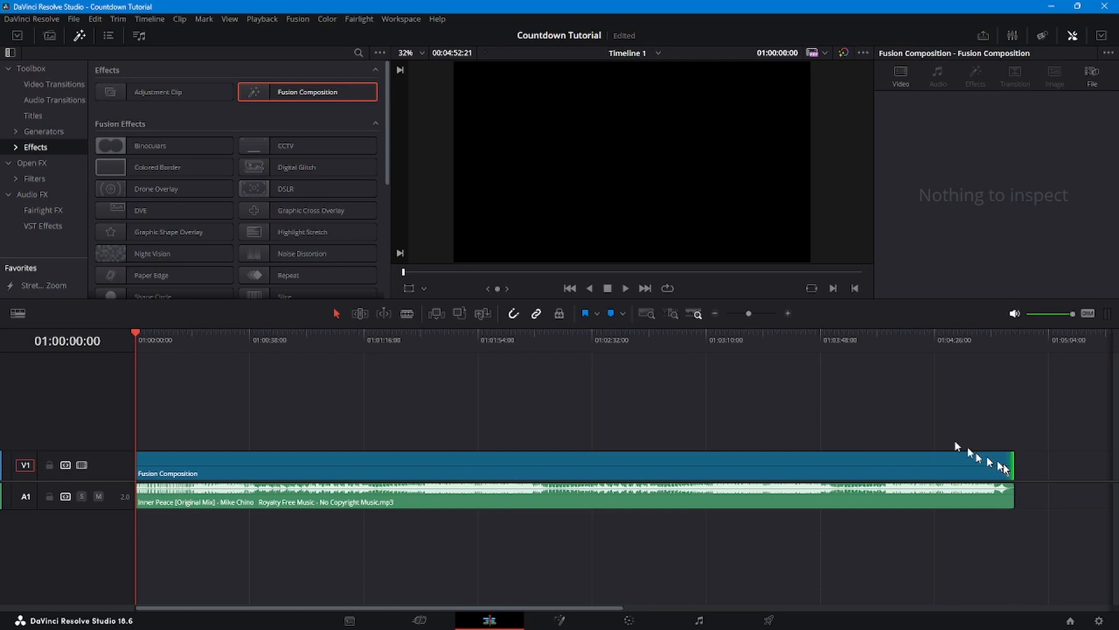
click(648, 463)
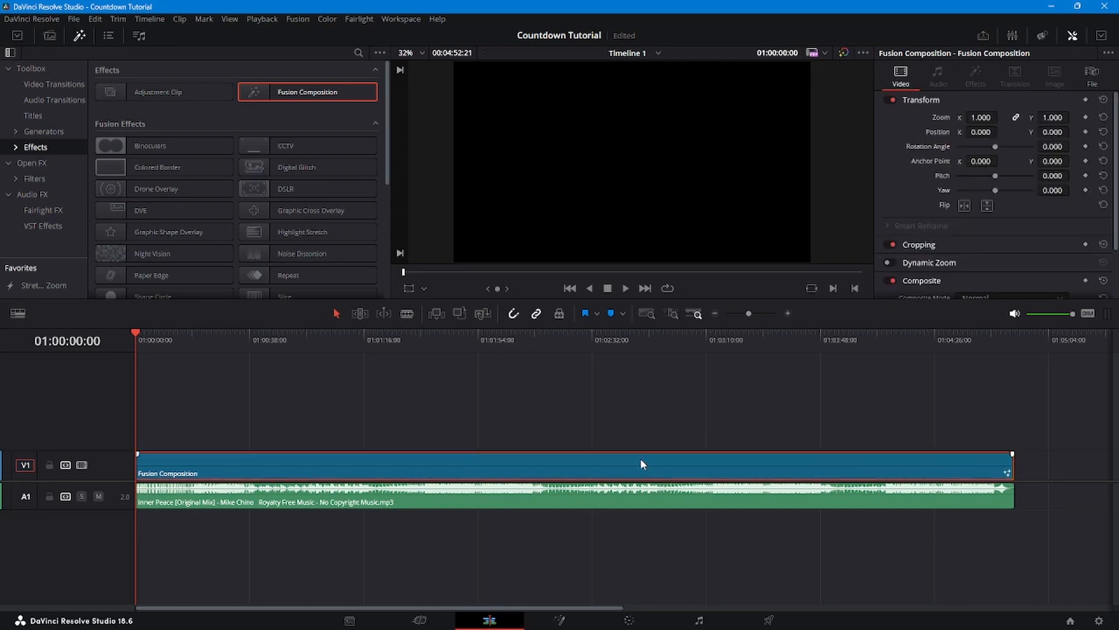
click(561, 622)
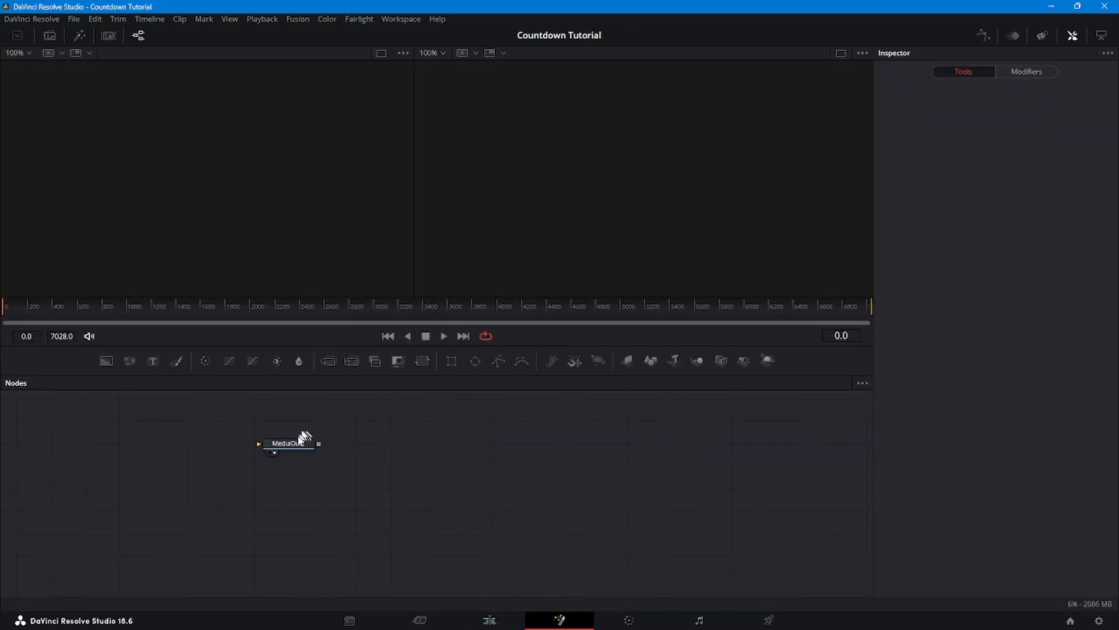
- Bring the Feb 2024 lake video in as MediaIn1 and view it in the left viewer
drag(300, 446, 685, 521)
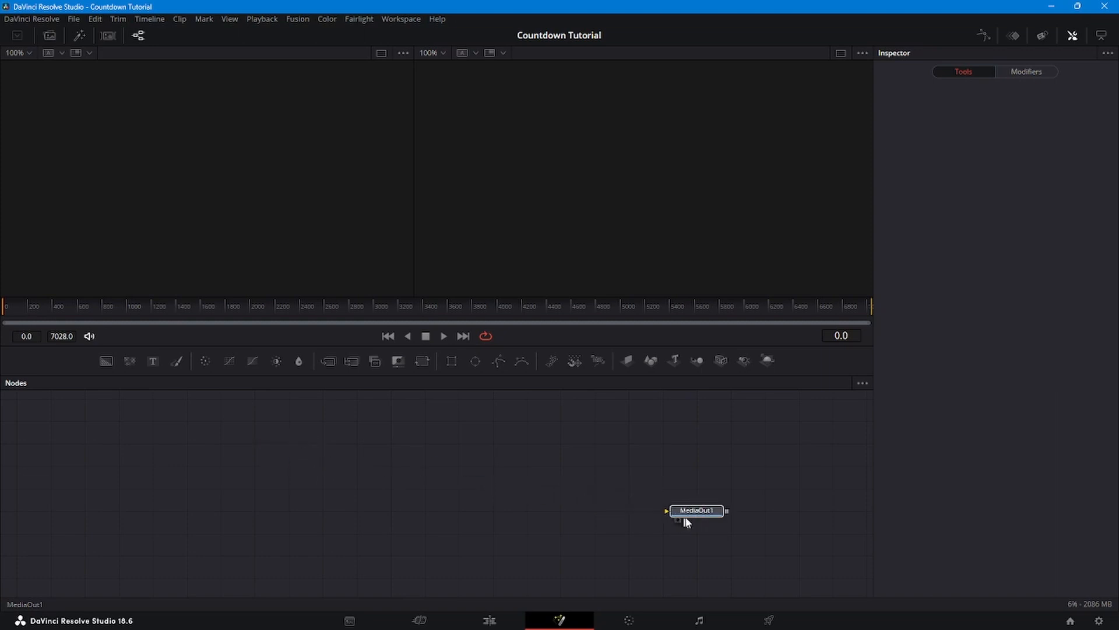
click(378, 459)
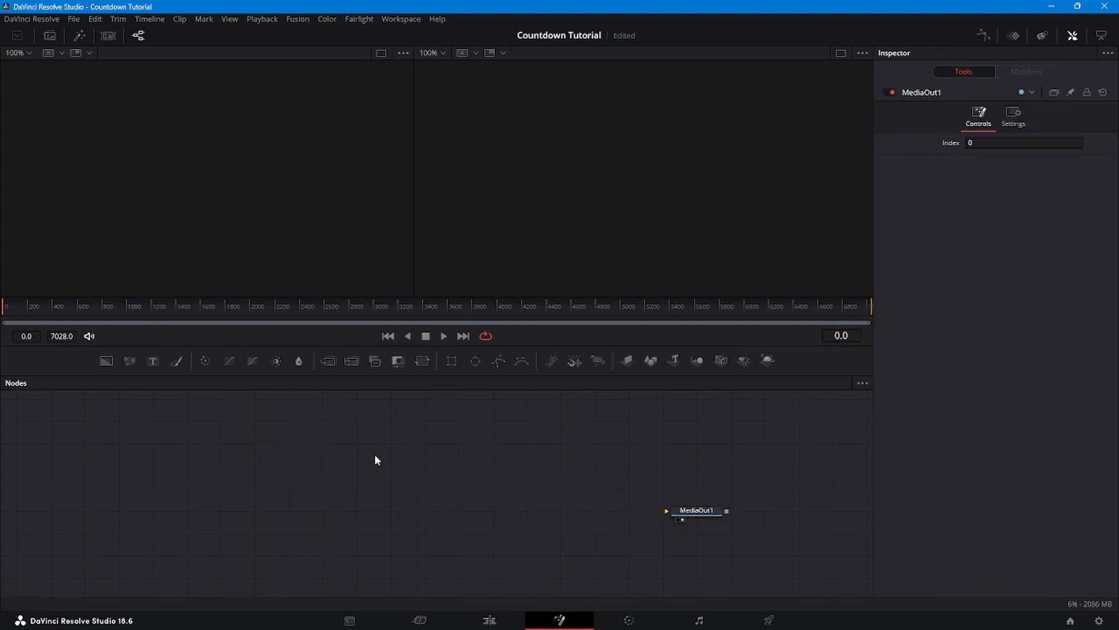
click(55, 35)
click(169, 85)
drag(168, 82, 322, 511)
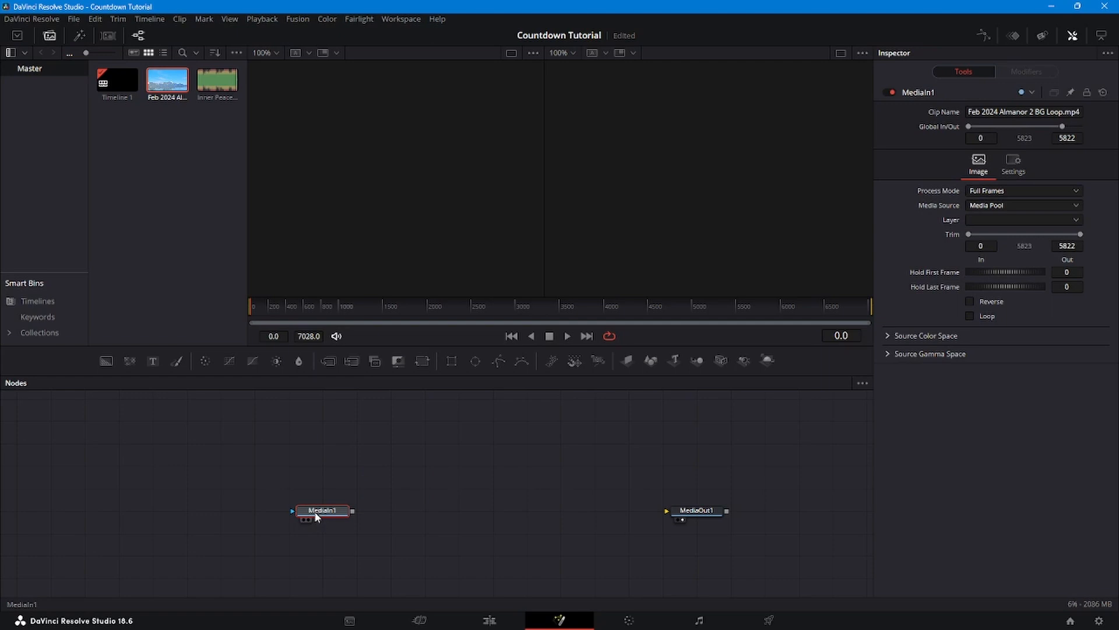
key(1)
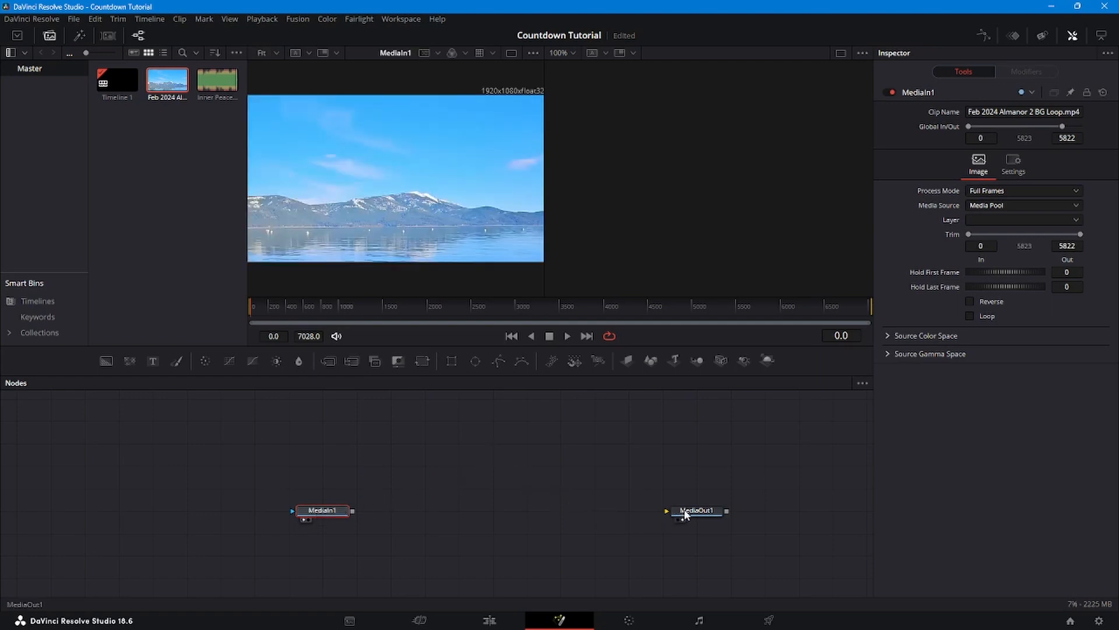
scroll(357, 525, down, 2)
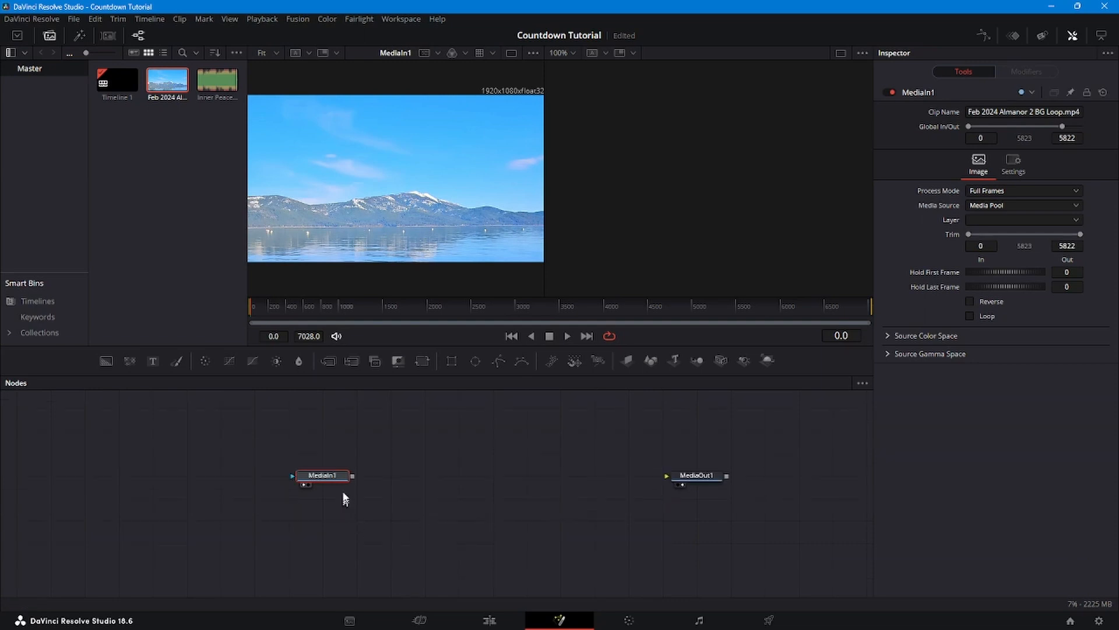
scroll(409, 522, up, 2)
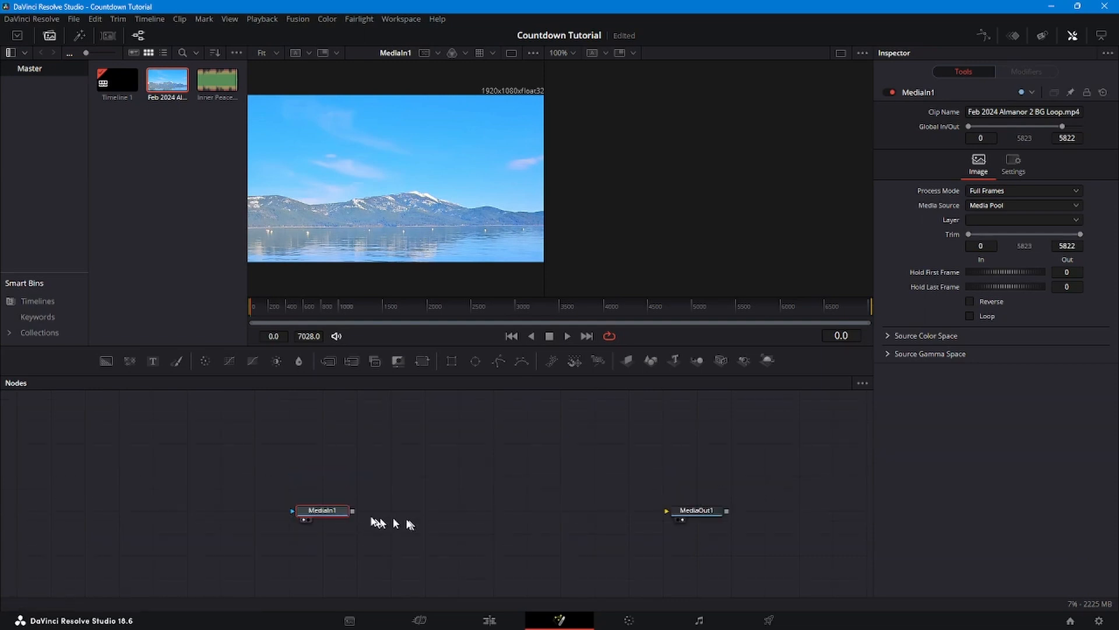
- Connect MediaIn1 to MediaOut1 and enable Loop so the video fills all 7028 frames
drag(353, 510, 668, 510)
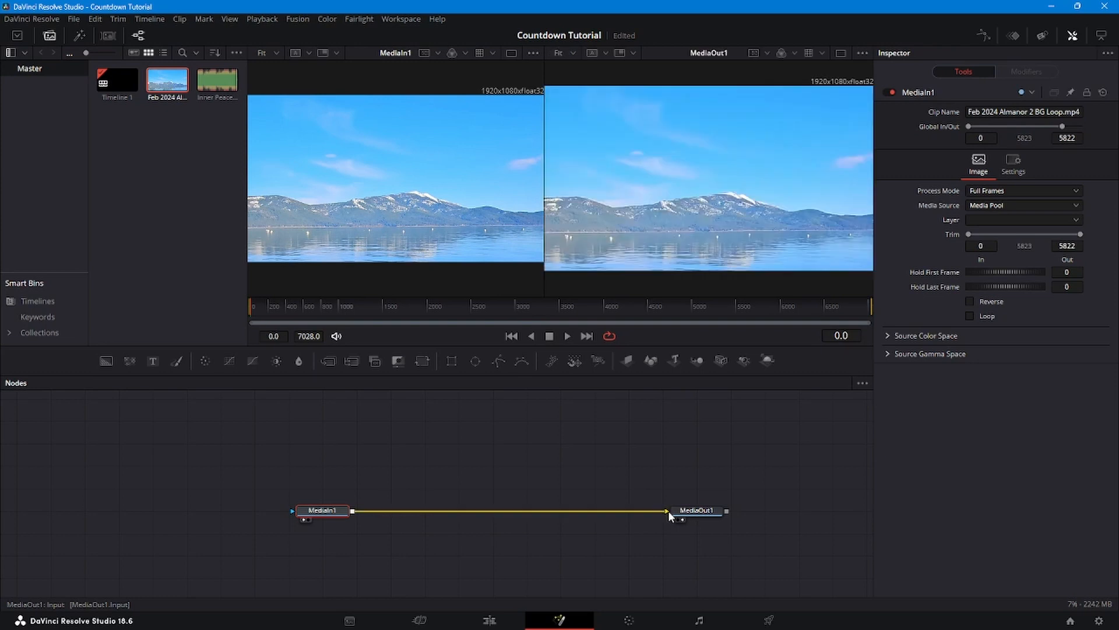
drag(545, 204, 561, 203)
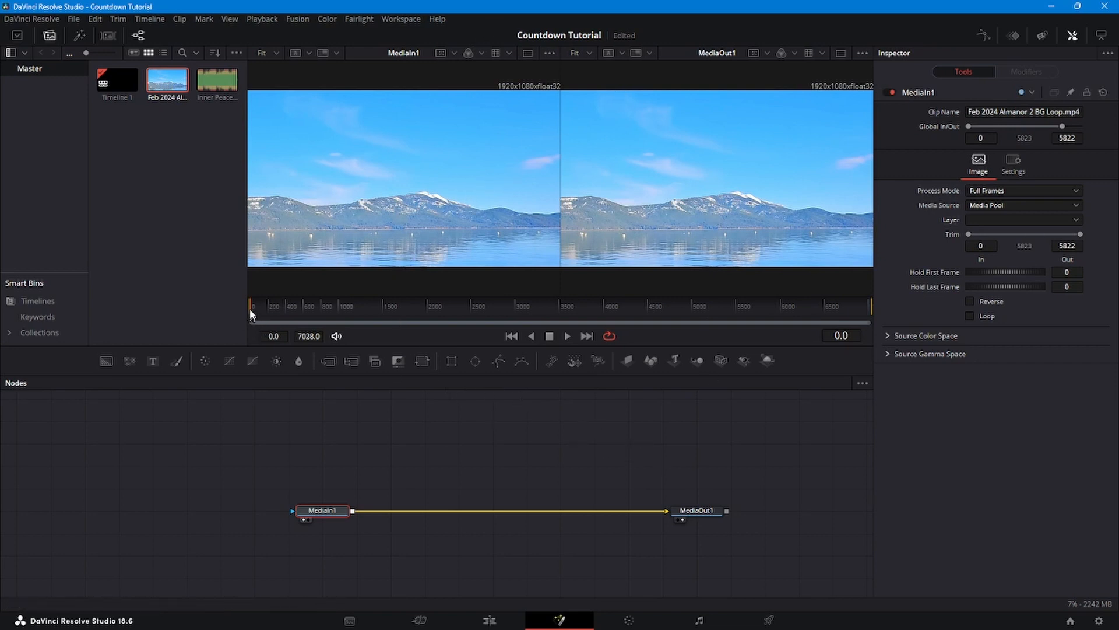
drag(253, 312, 725, 313)
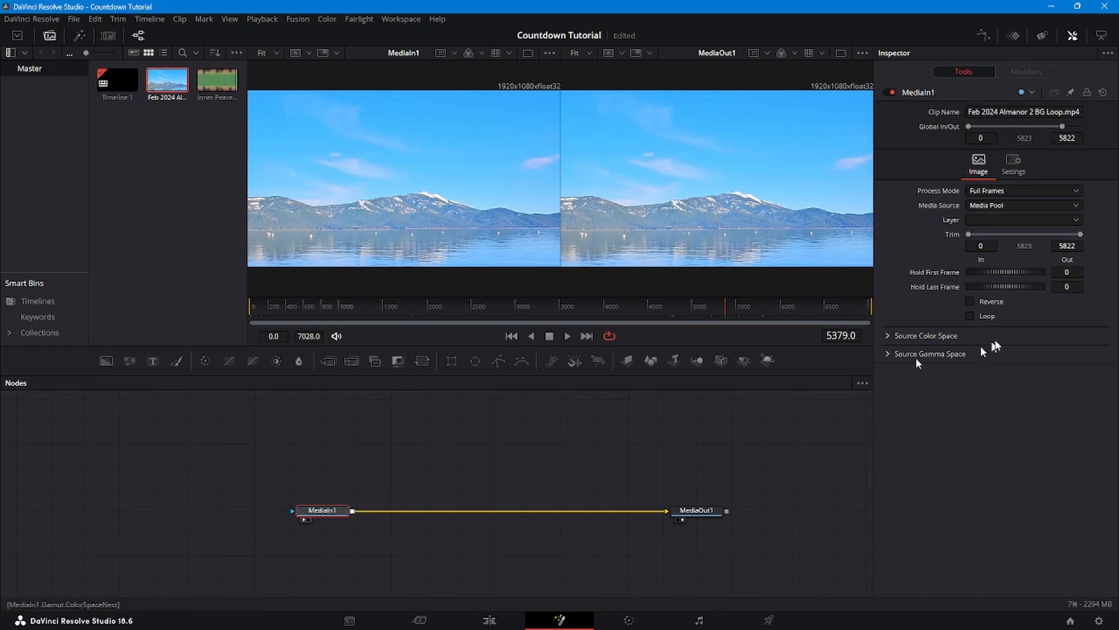
click(971, 315)
drag(726, 309, 447, 315)
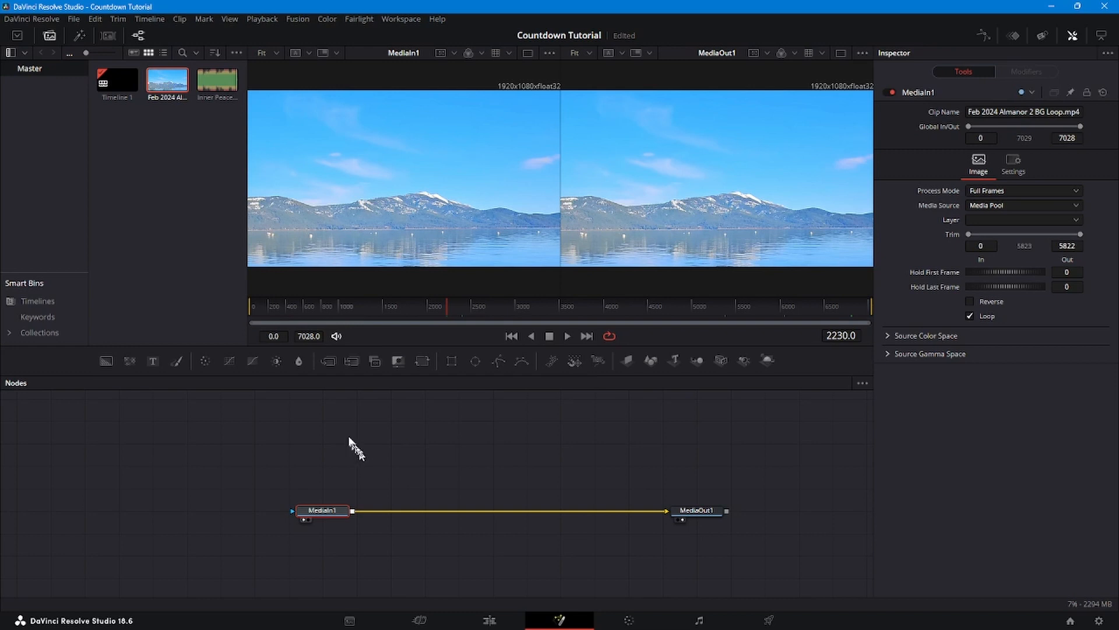
- Add a Text+ node and rename it Welcome
drag(153, 358, 402, 469)
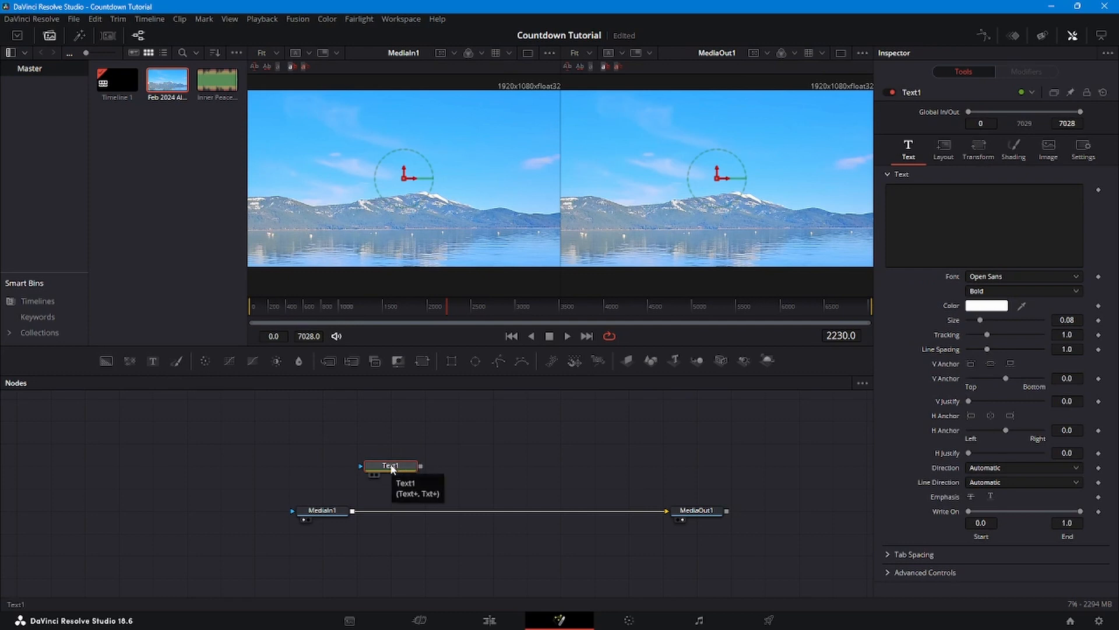
right_click(392, 468)
click(428, 362)
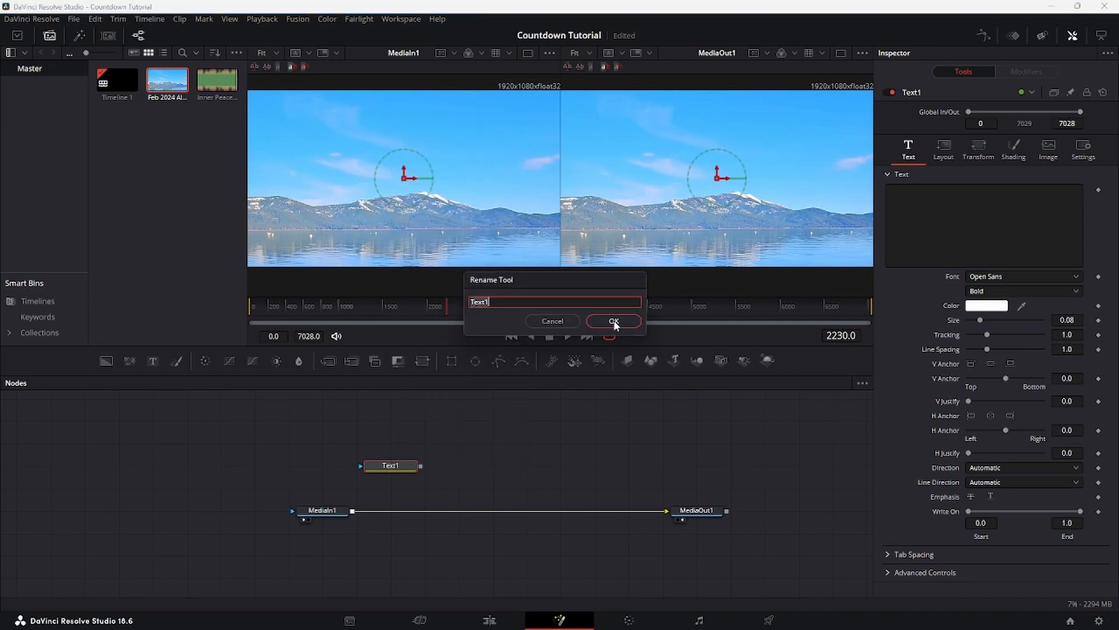
text(Welcome)
click(614, 321)
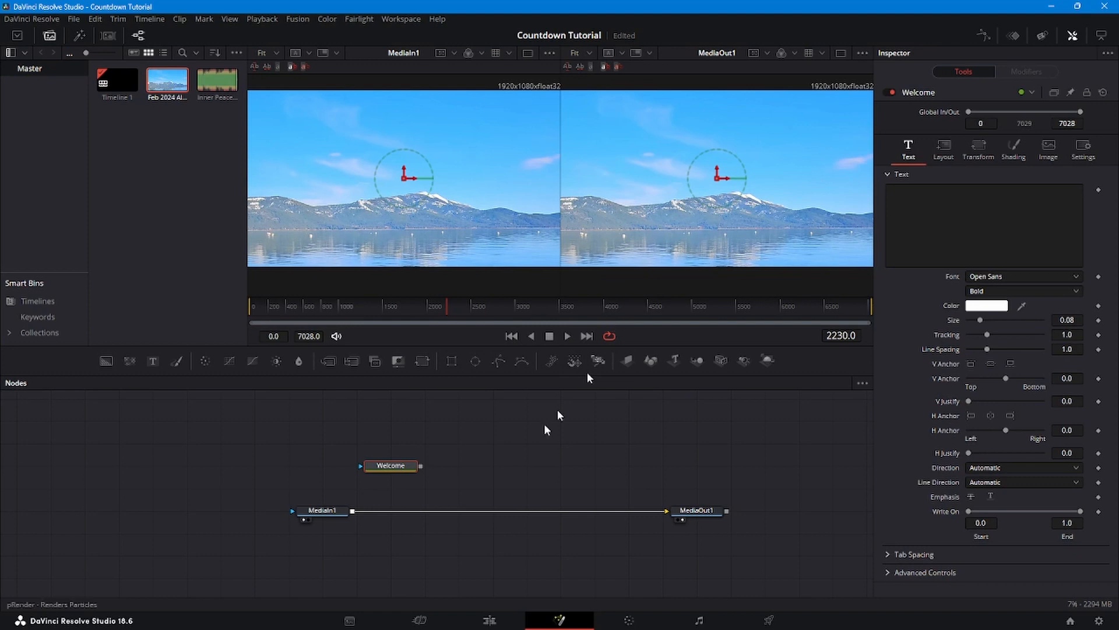
- Merge Welcome over the lake video and enter 'We're Glad / You're Here' on two lines
drag(421, 466, 353, 512)
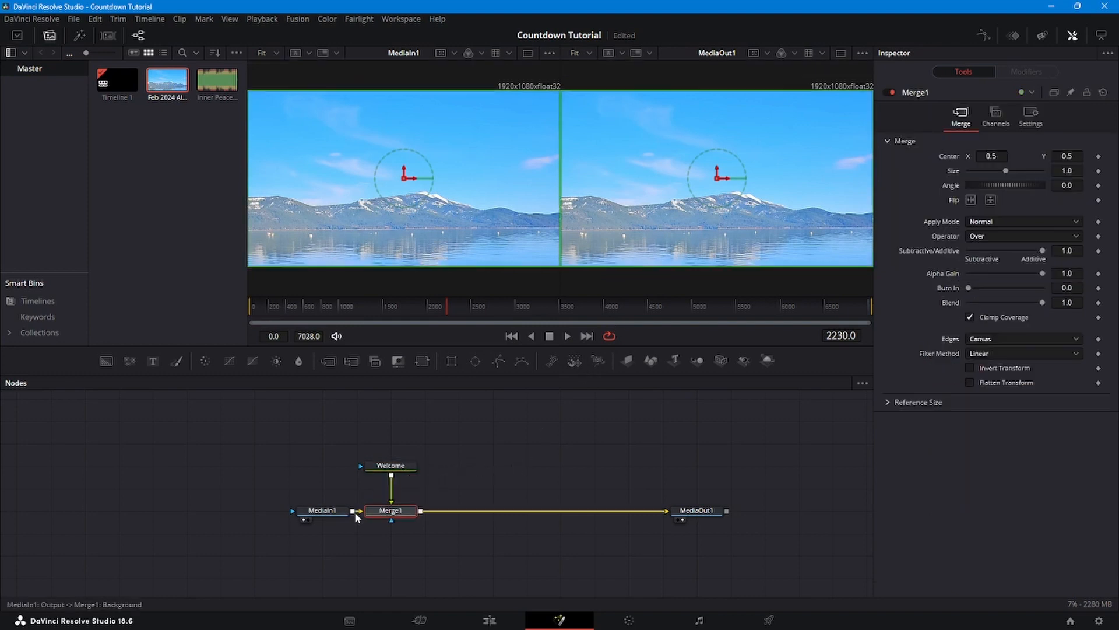
click(392, 471)
click(982, 191)
text(We're Gla)
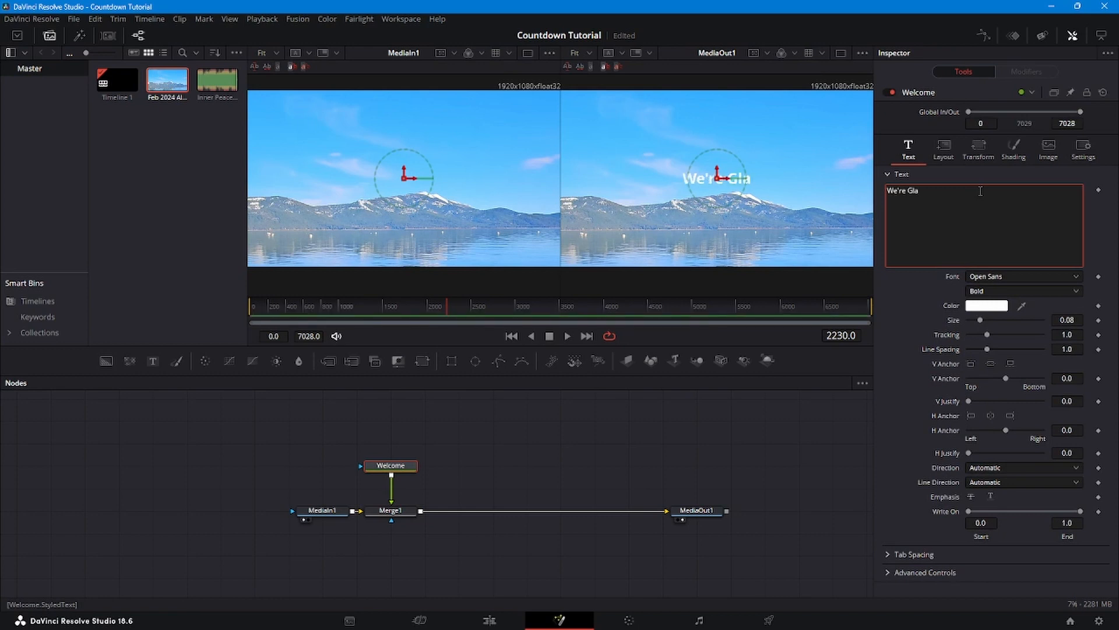
text(d You)
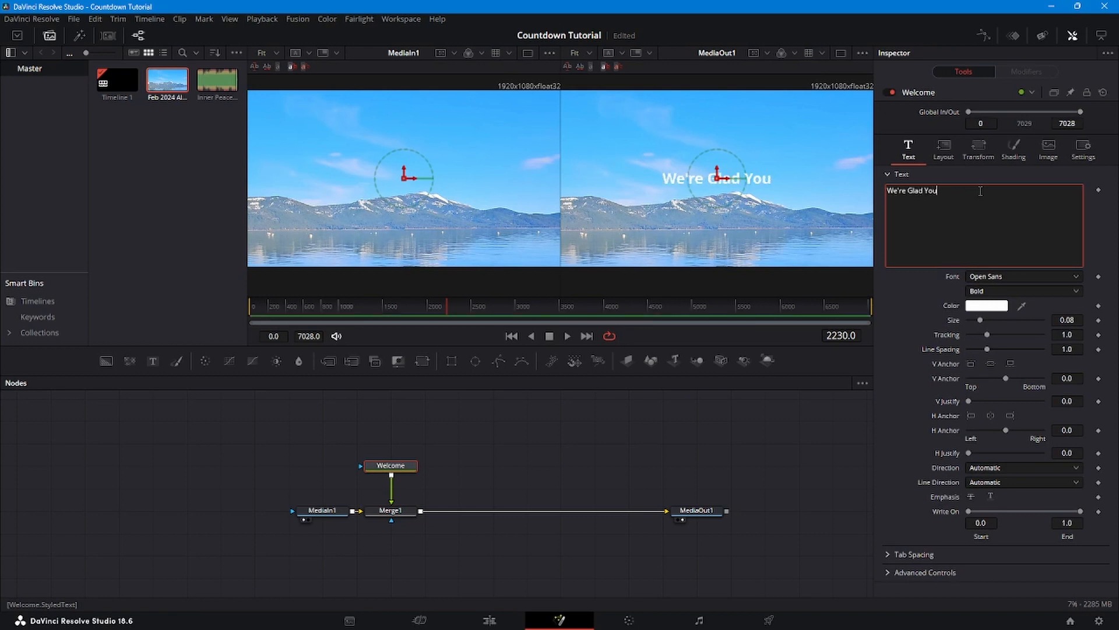
text('re Here)
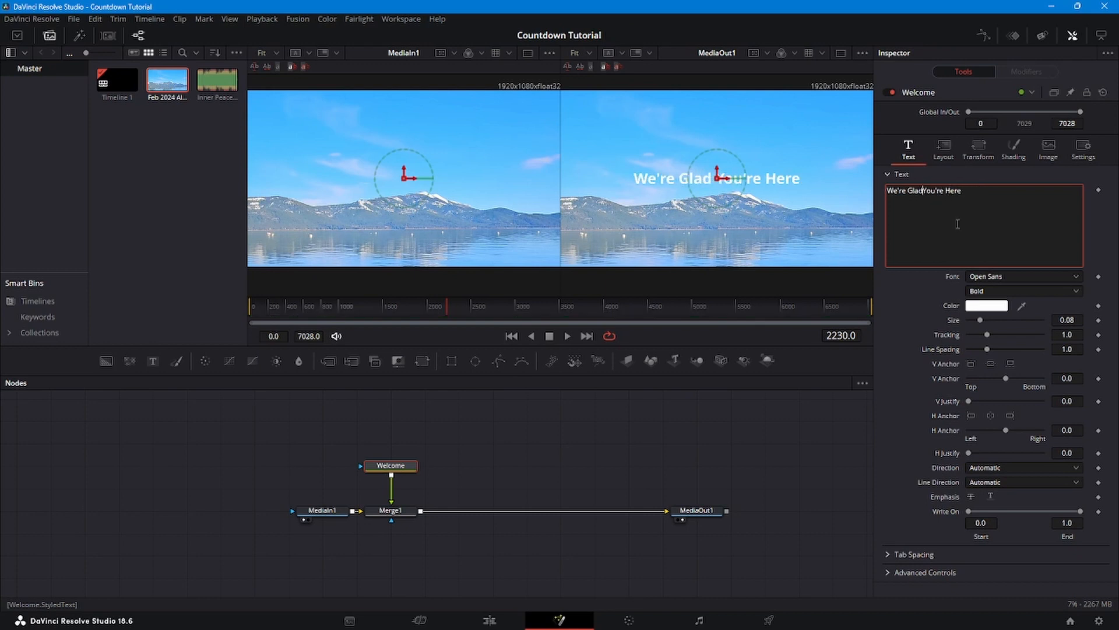
key(Return)
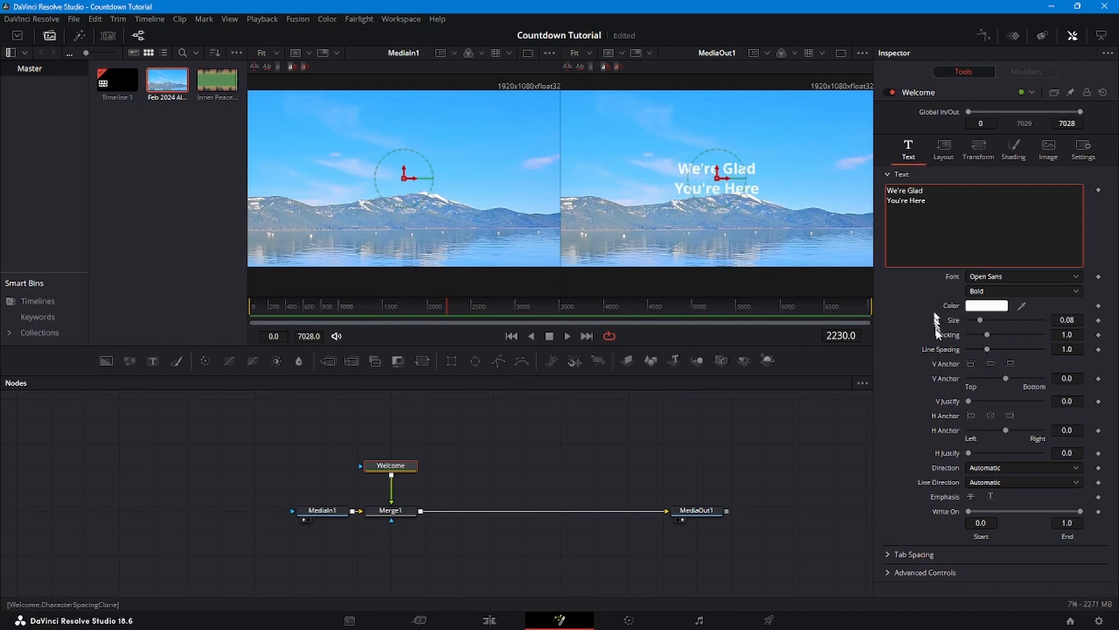
- Enlarge the title to about 0.26 and set its font to Lucida Calligraphy Italic
drag(980, 320, 1005, 321)
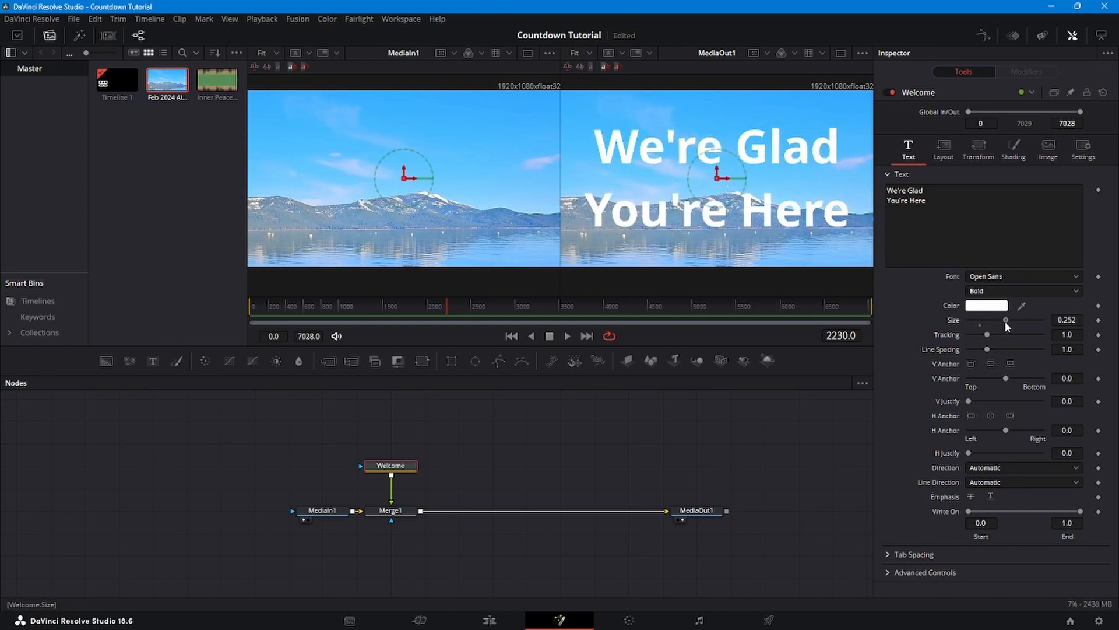
click(1076, 277)
scroll(1045, 325, up, 10)
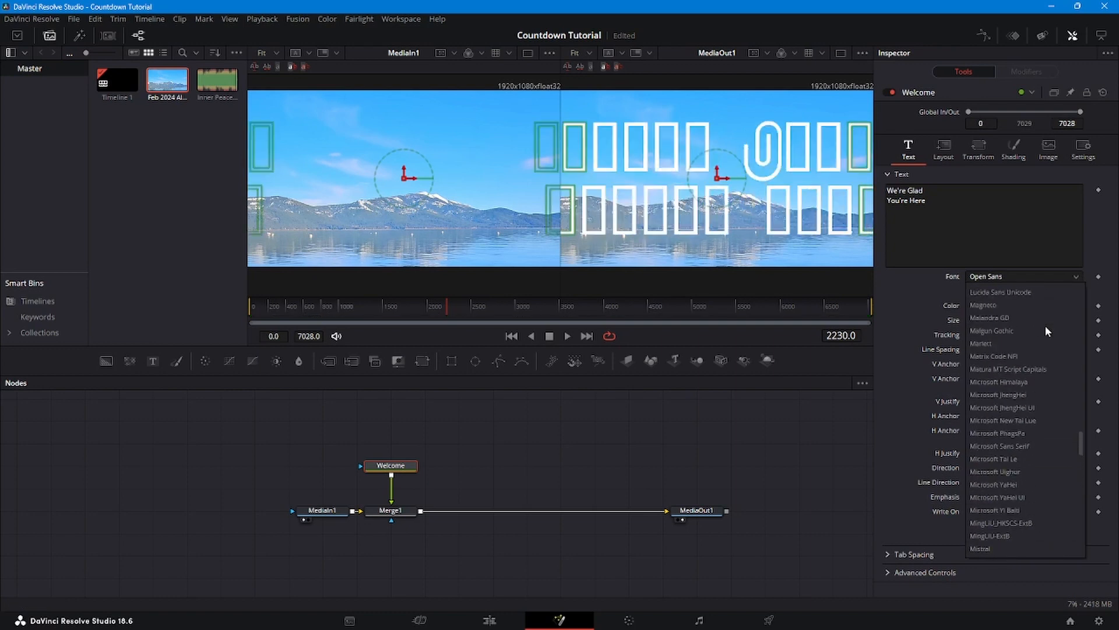
scroll(1045, 325, down, 1)
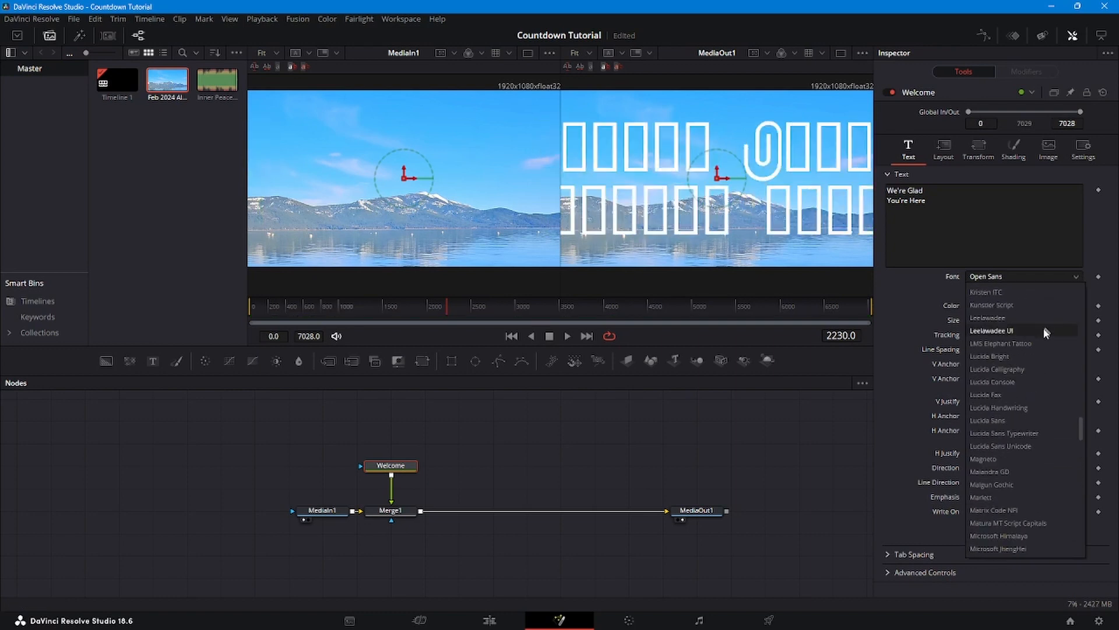
click(1021, 368)
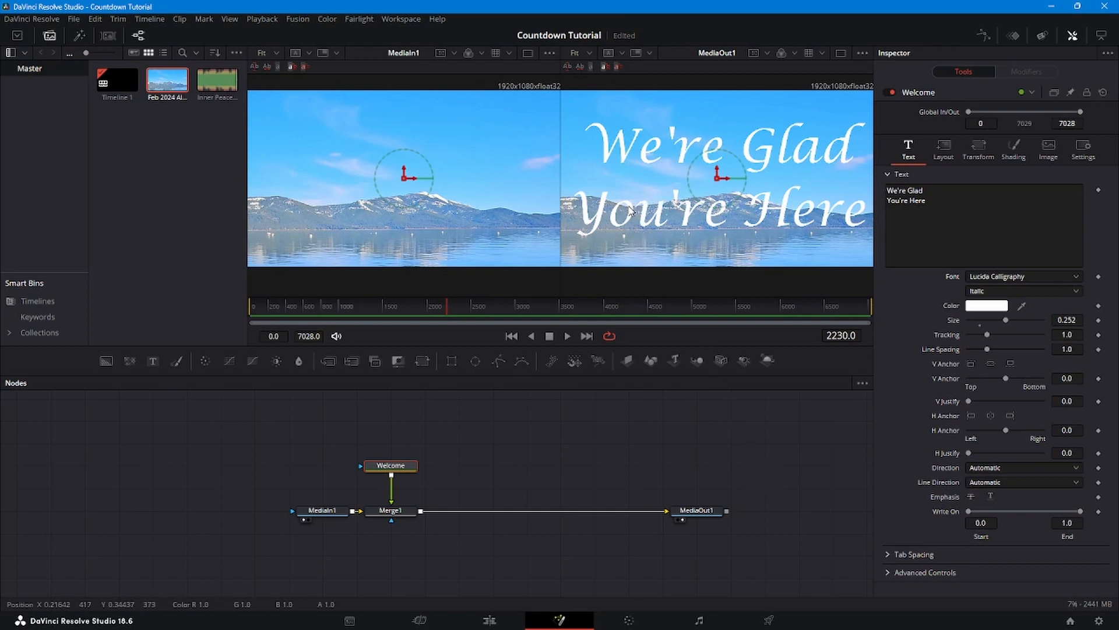
- Enable shading element 2 as a dark green #005500 outline, 0.0409 thick
click(1020, 155)
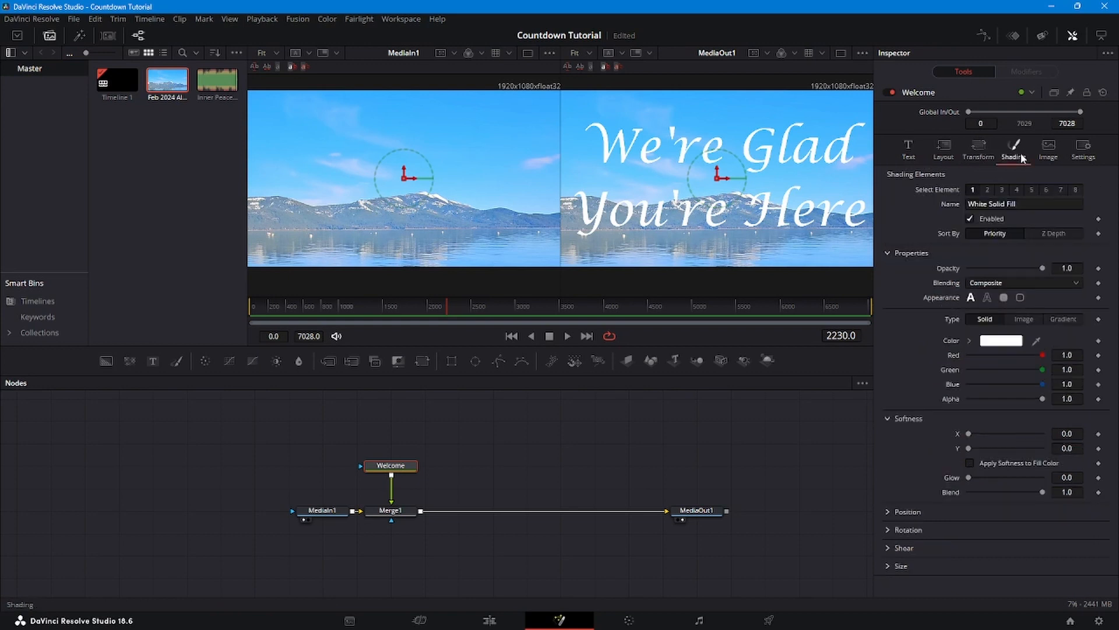
click(987, 189)
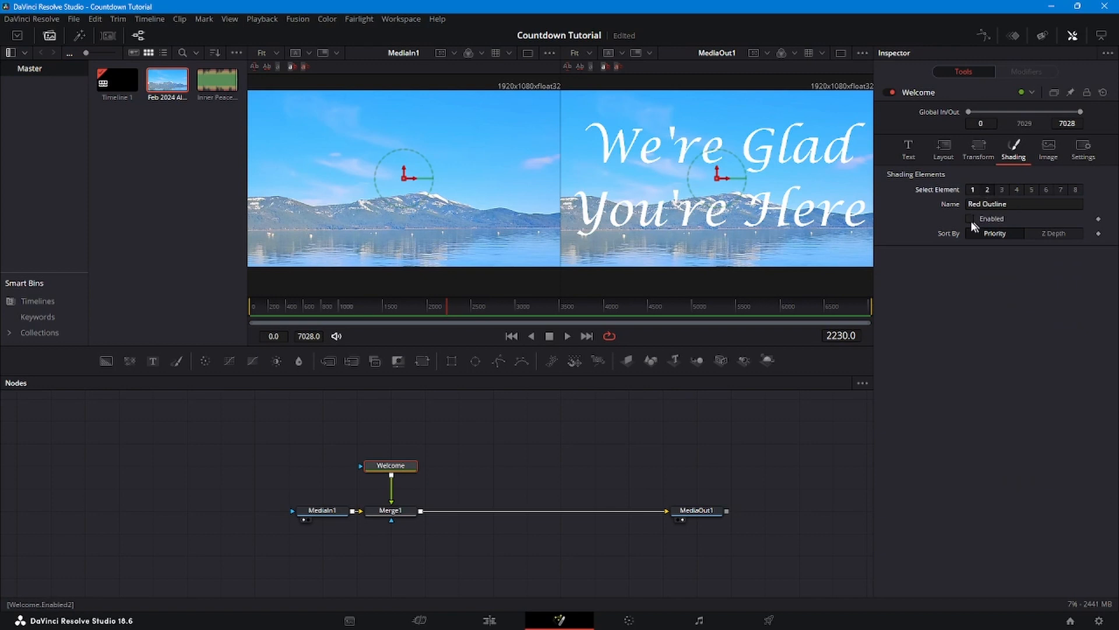
click(970, 218)
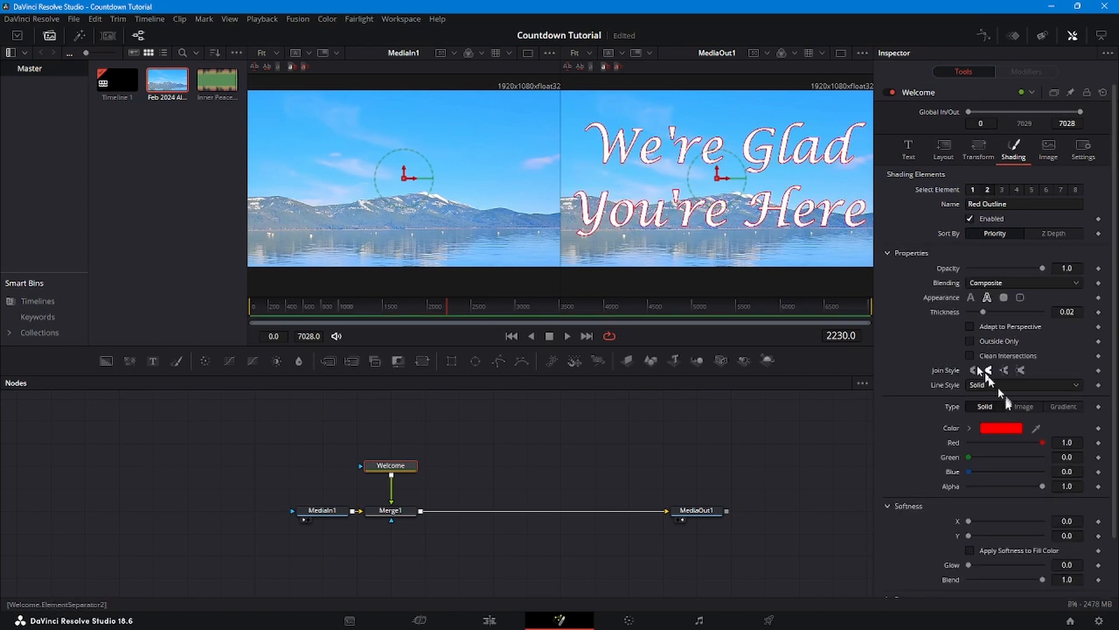
click(1003, 428)
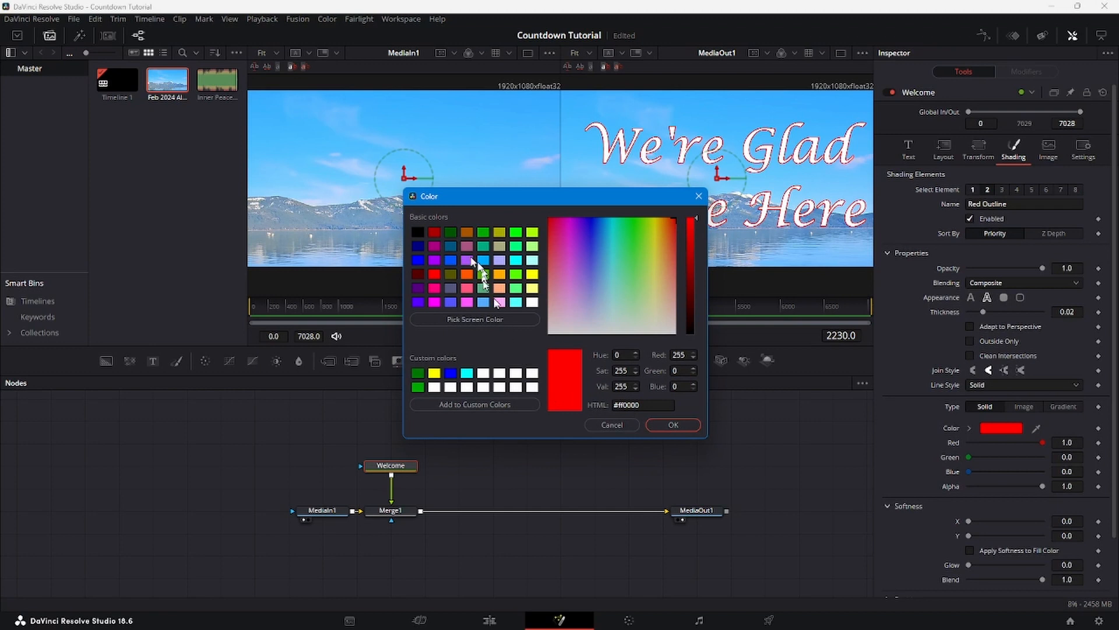
click(450, 232)
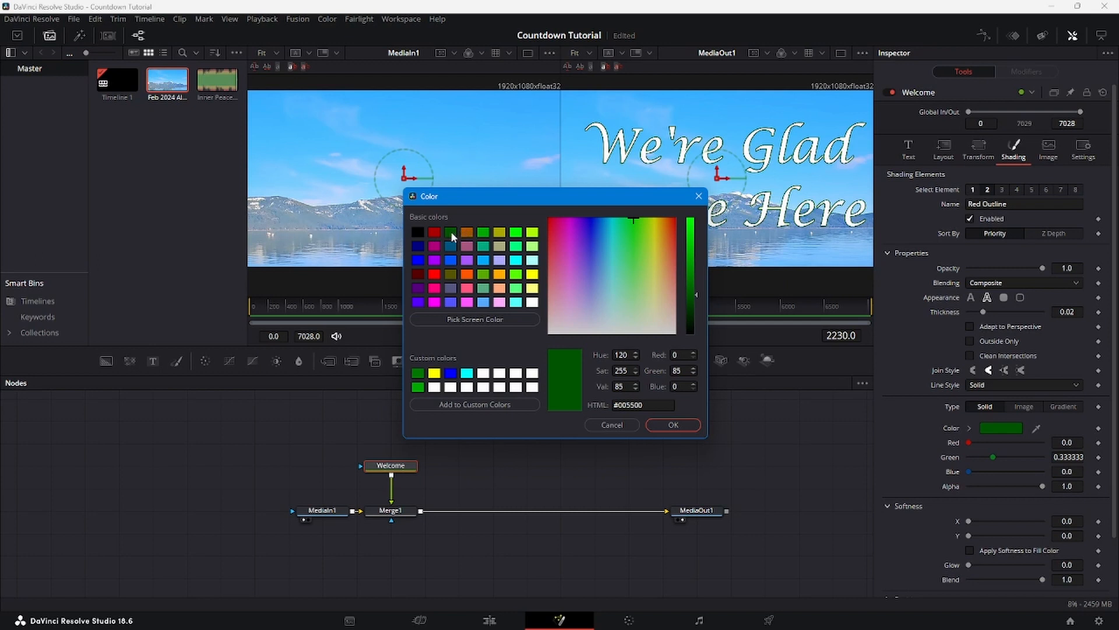
click(668, 426)
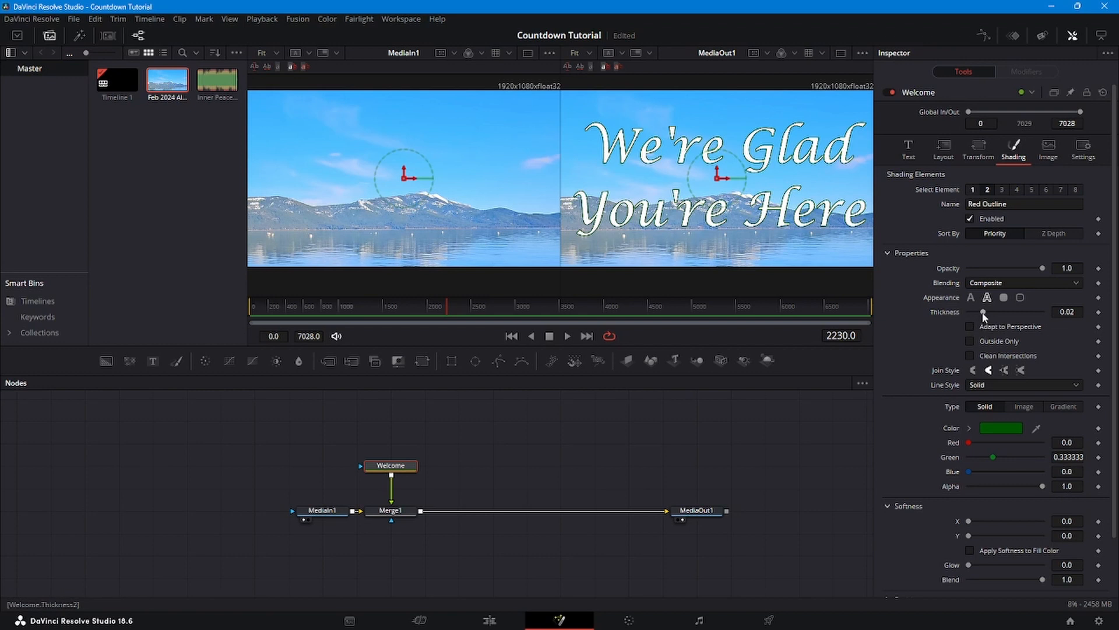
drag(982, 311, 999, 315)
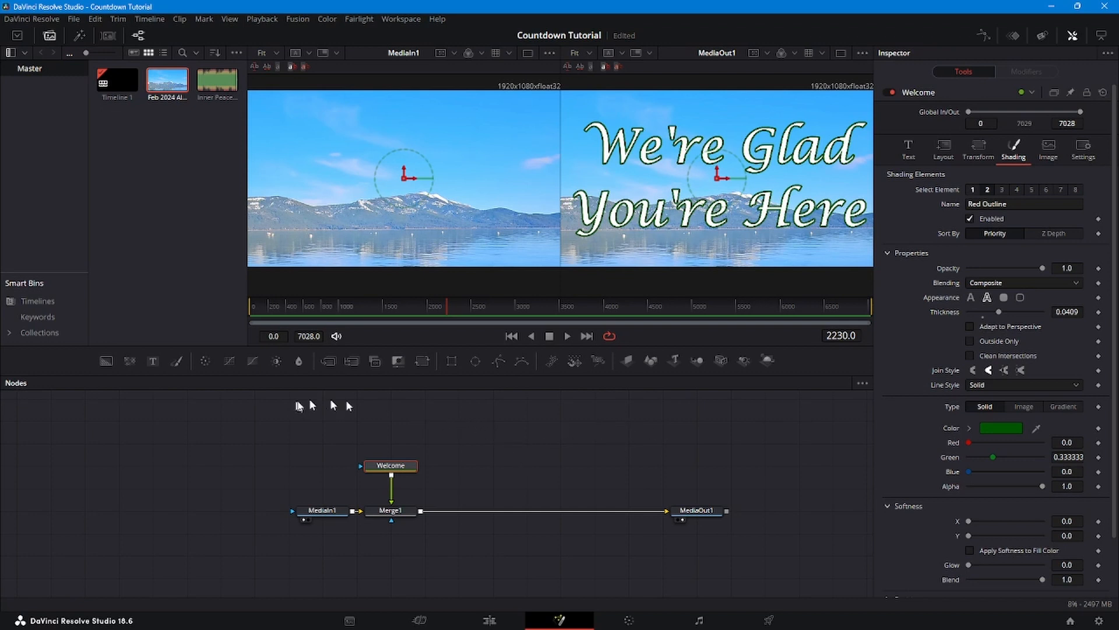
drag(446, 302, 311, 307)
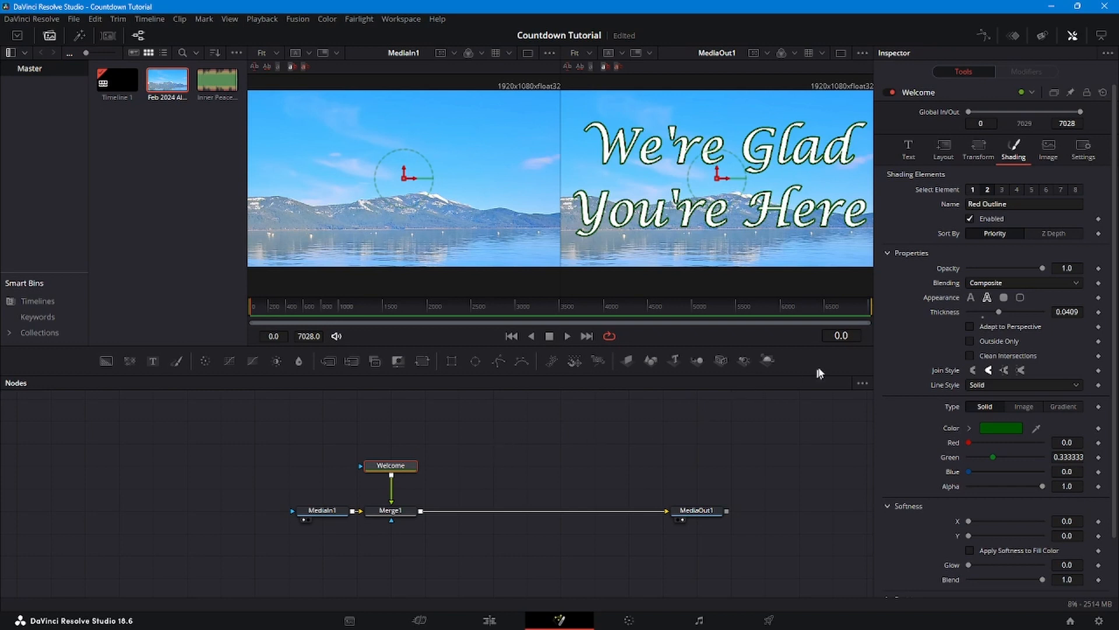
- At frame 120, mask the Welcome node with an Ellipse sized 1.291 by 0.614
click(840, 337)
text(120)
key(Return)
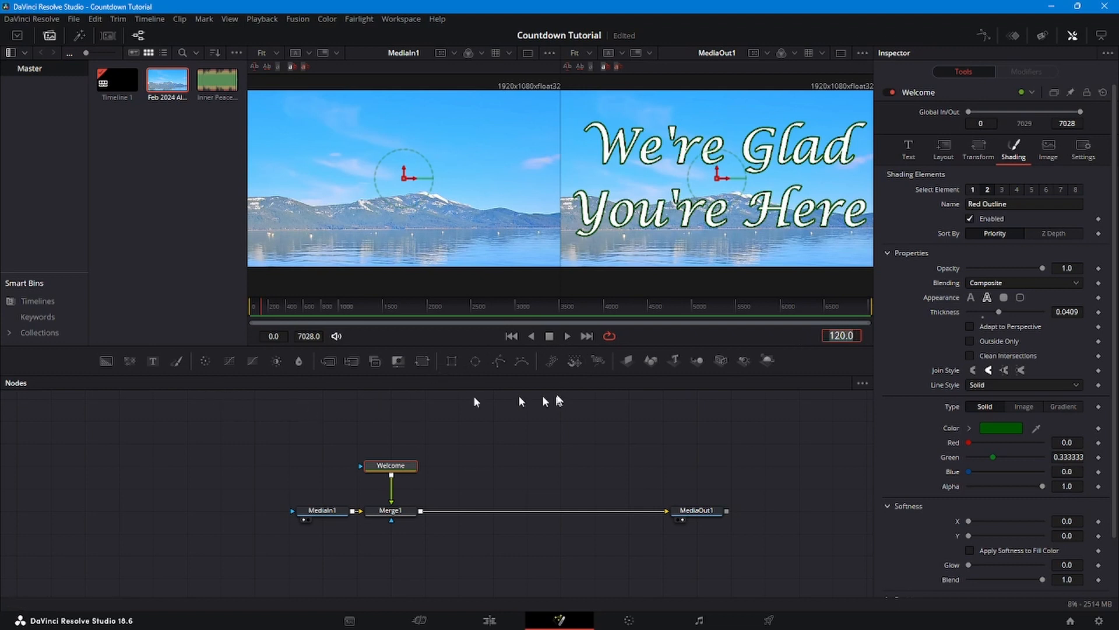
drag(478, 370, 392, 471)
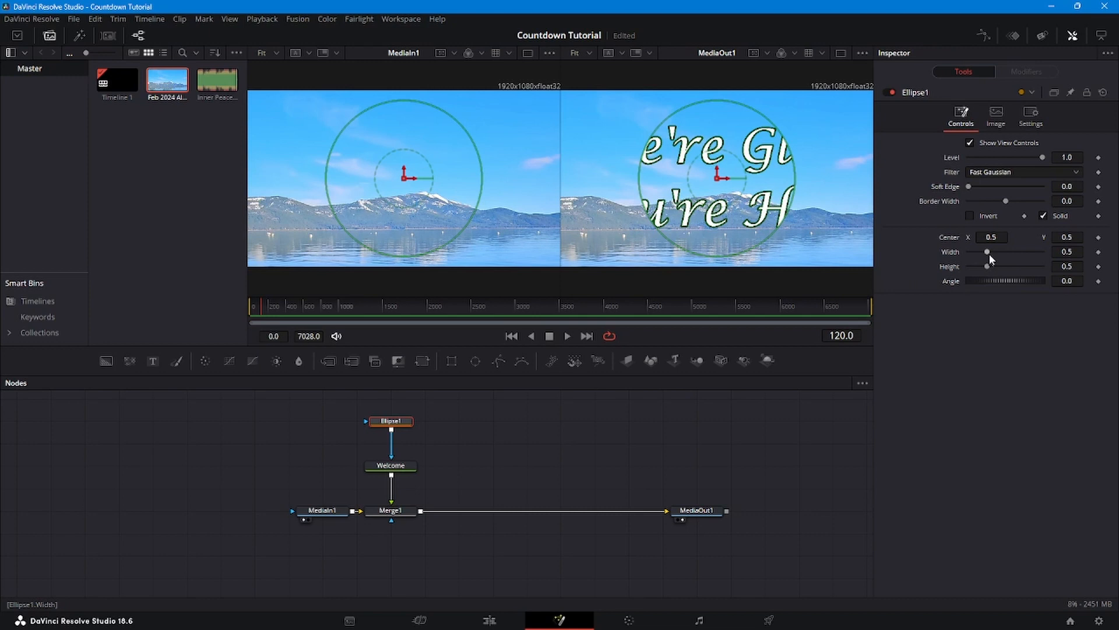
mouse_move(989, 254)
mouse_down()
mouse_move(1018, 257)
mouse_move(991, 266)
mouse_up()
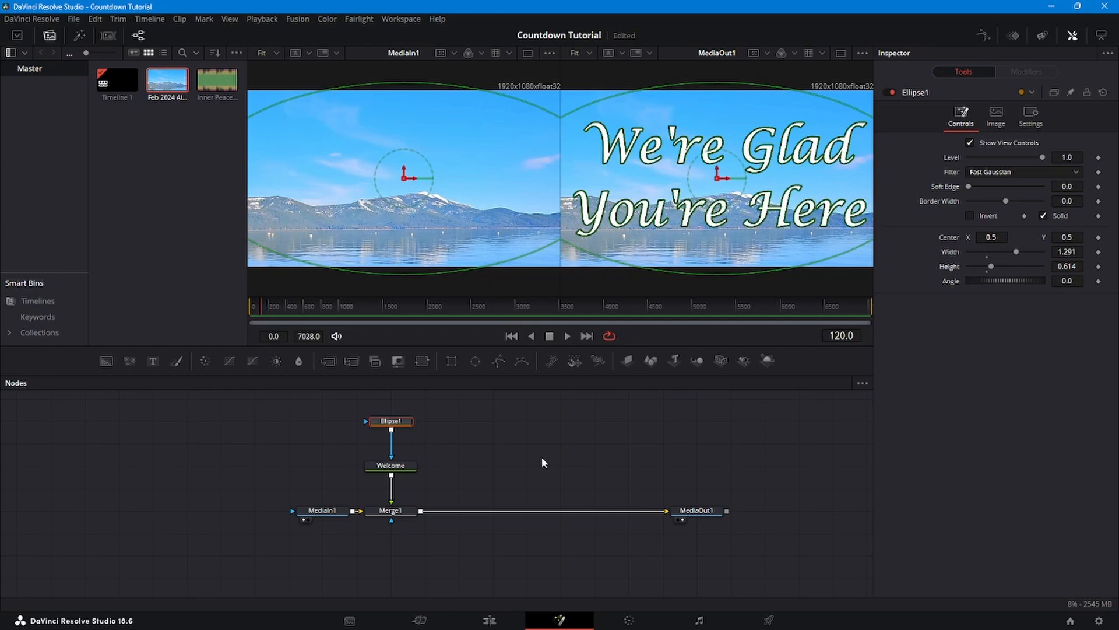
- Save, then keyframe Ellipse1 width and height at frame 114
key(ctrl+s)
key(Left)
key(Left)
key(Left)
key(Left)
key(Left)
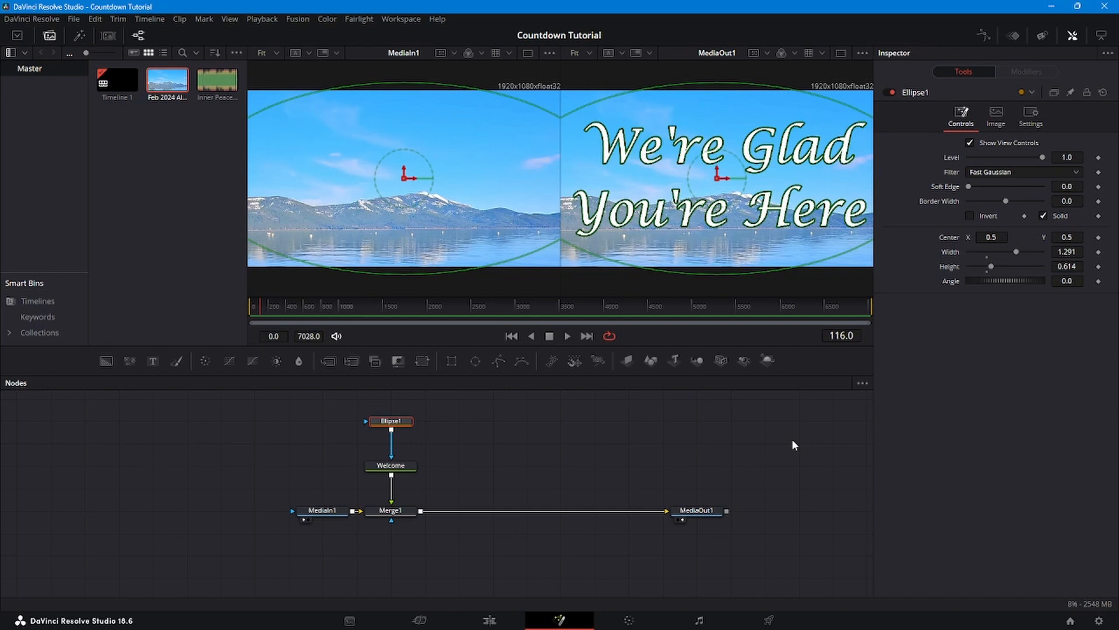
key(Left)
click(1098, 251)
click(1099, 266)
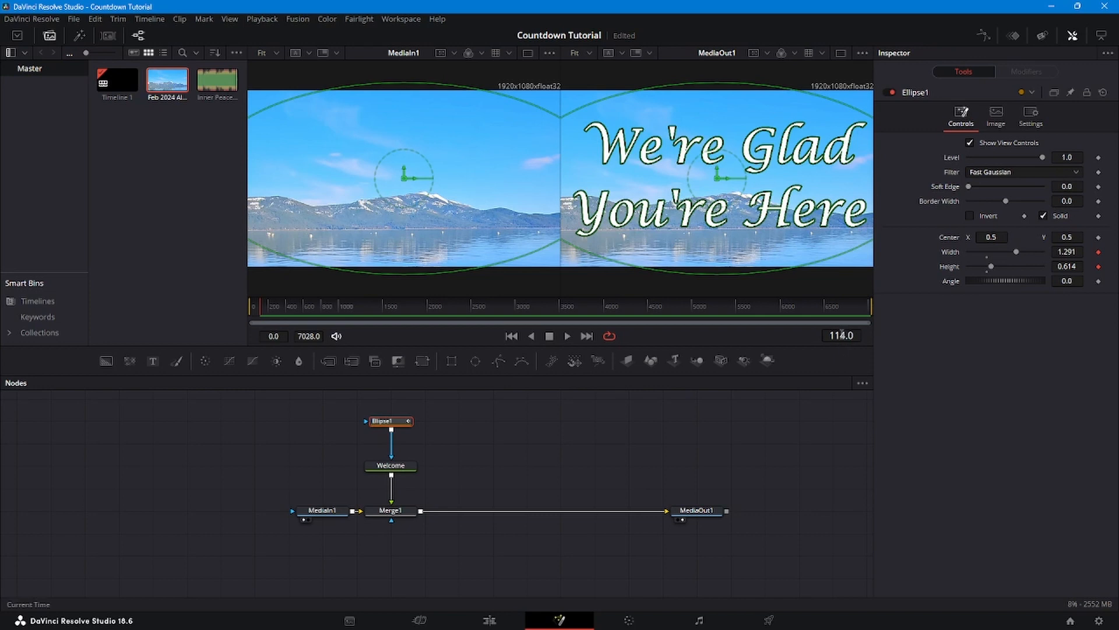
- At frame 126, shrink the ellipse width and height to 0, checking frame 7028
click(841, 335)
text(126)
key(Return)
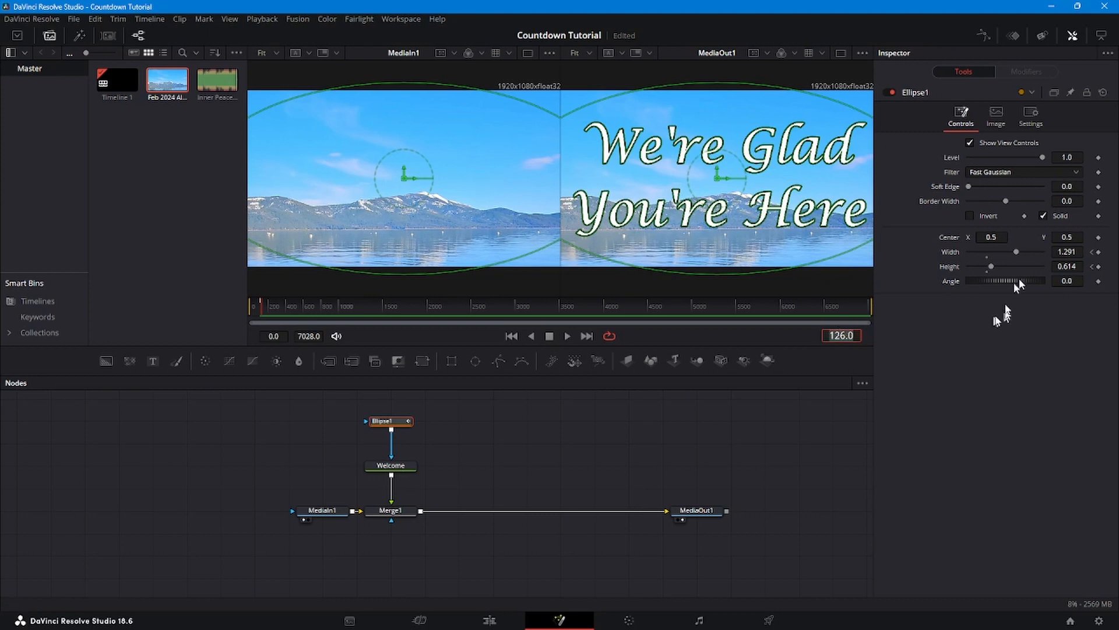
drag(1017, 251, 946, 270)
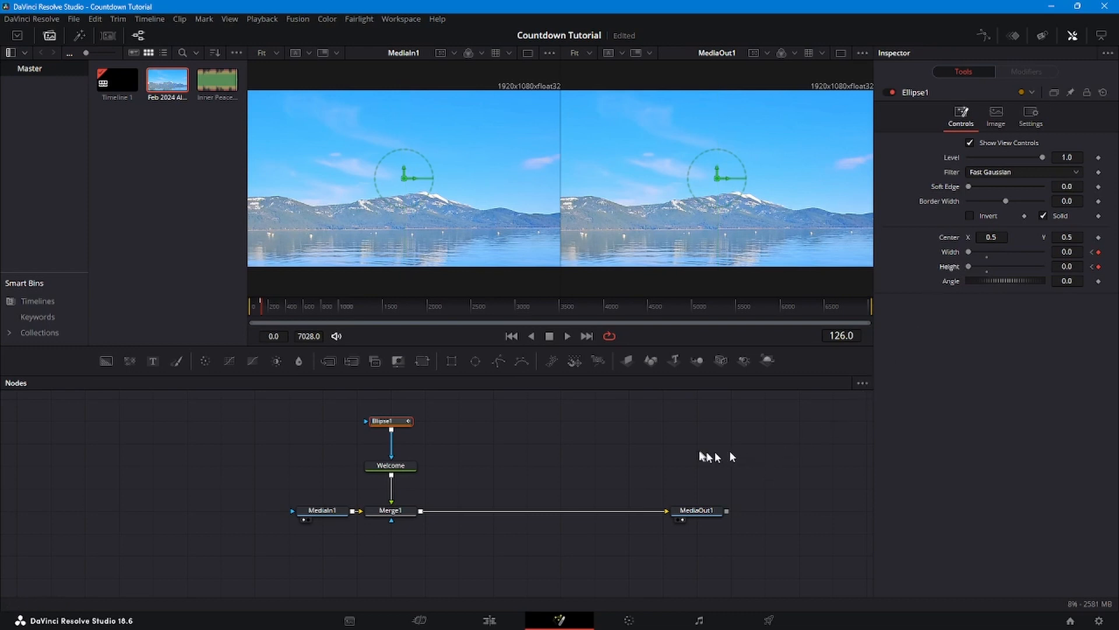
drag(260, 306, 903, 303)
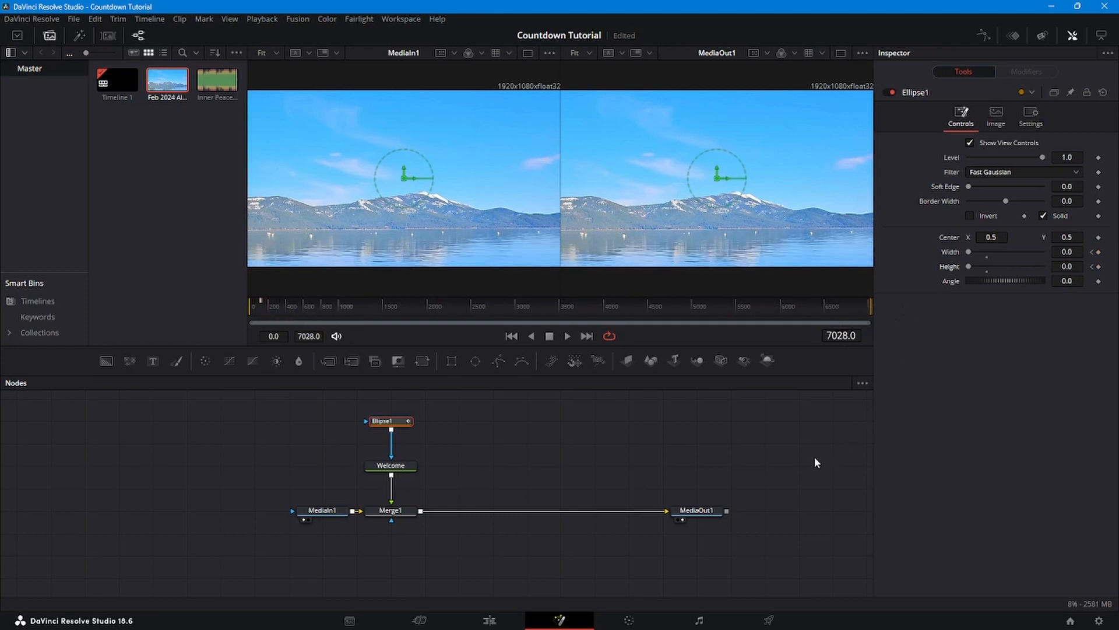
- Keyframe Ellipse1's closed width and height at frame 6902
click(840, 336)
text(6908)
key(Return)
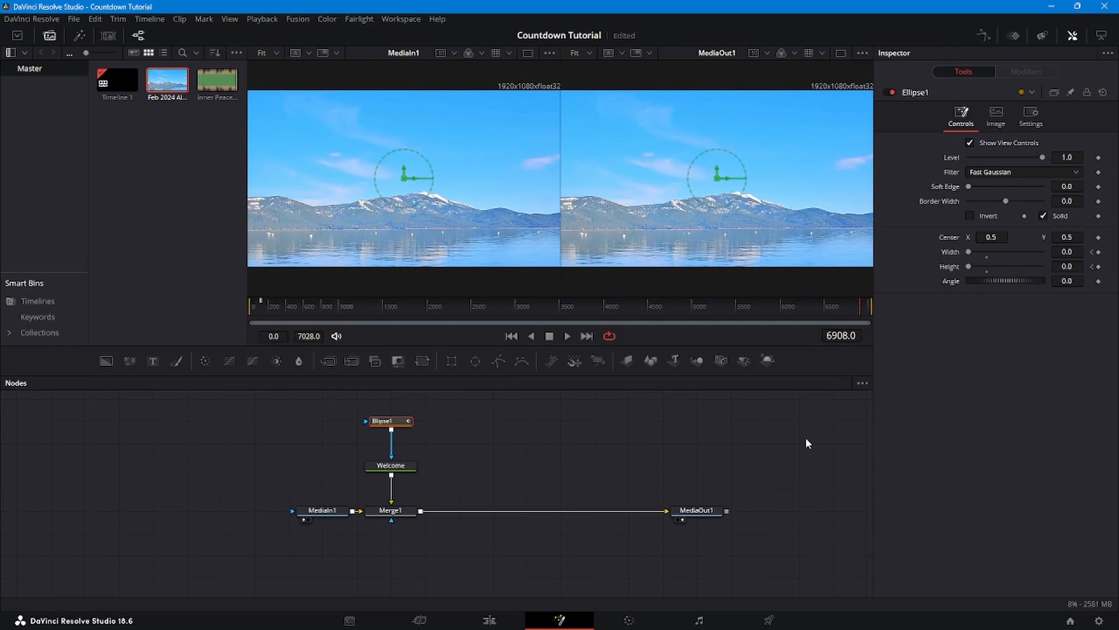
key(Left)
key(Left)
key(Left)
key(Left)
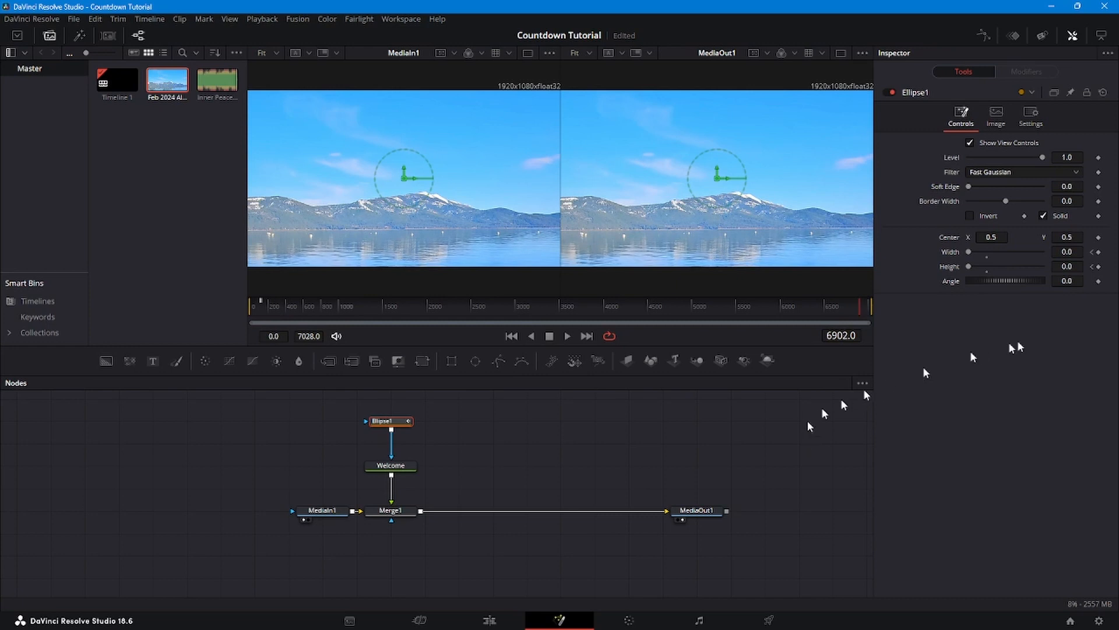
click(1098, 252)
click(1098, 266)
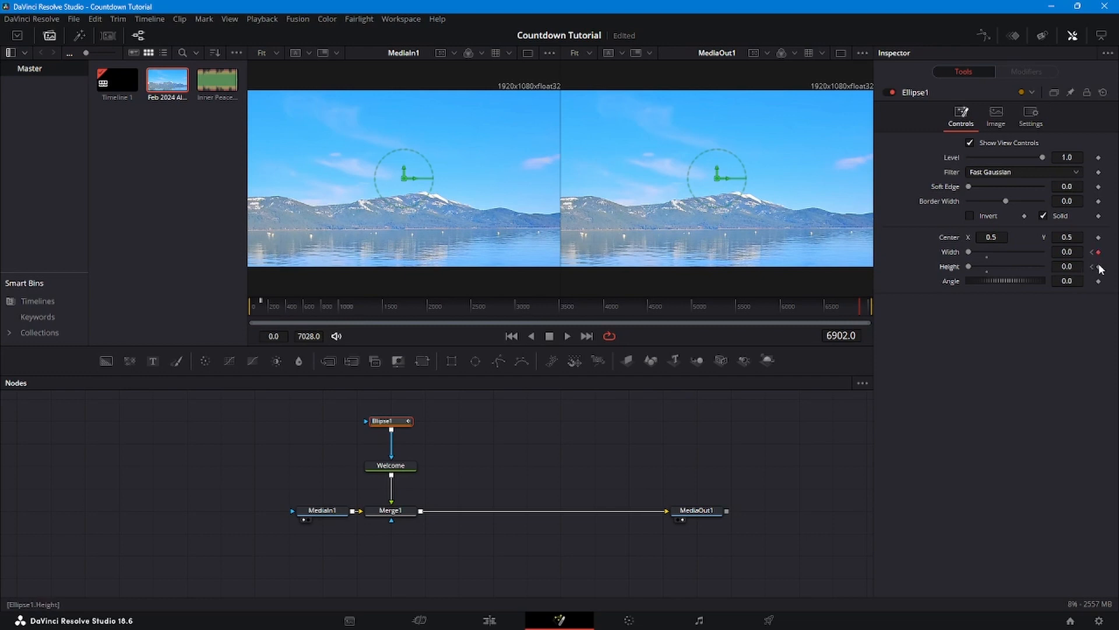
- Add a width keyframe at frame 6914 and step between the ellipse keyframes
click(853, 336)
text(69)
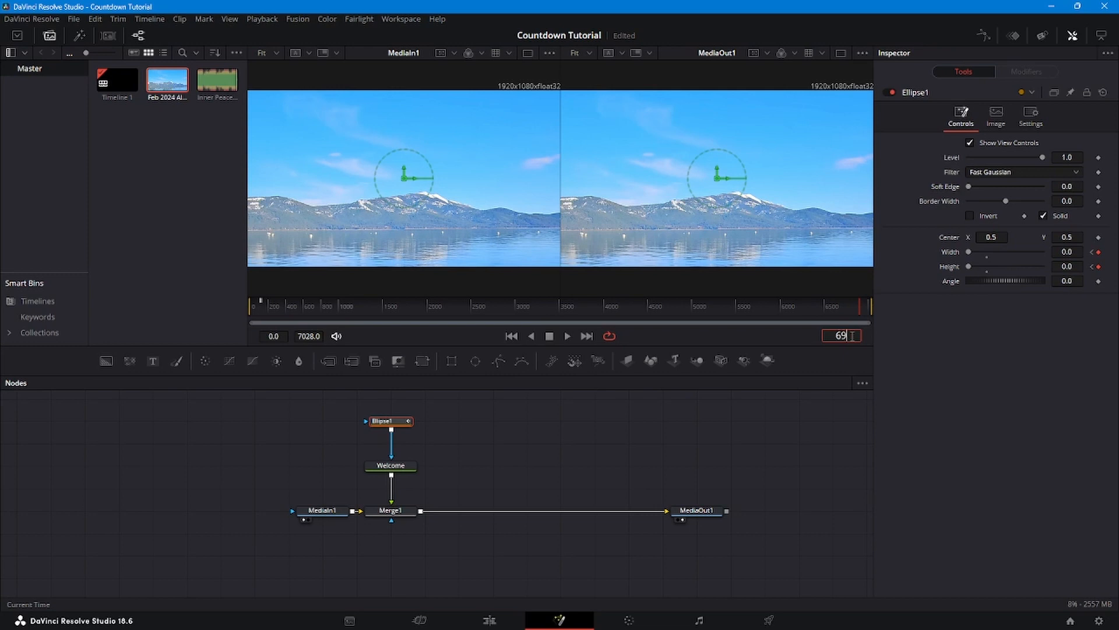
text(14)
key(Return)
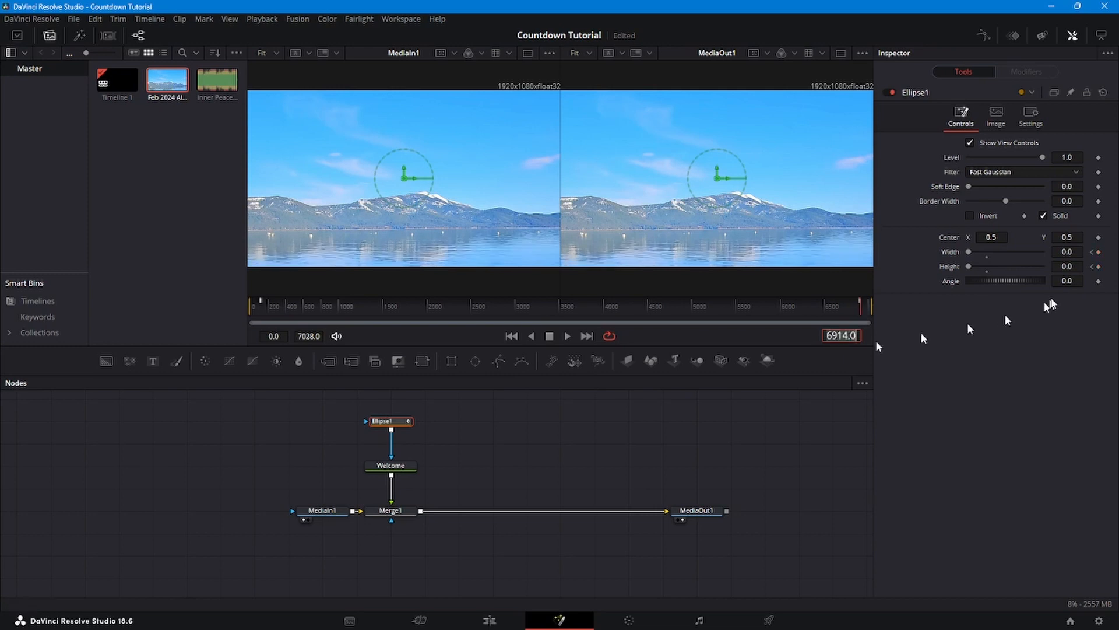
click(1097, 253)
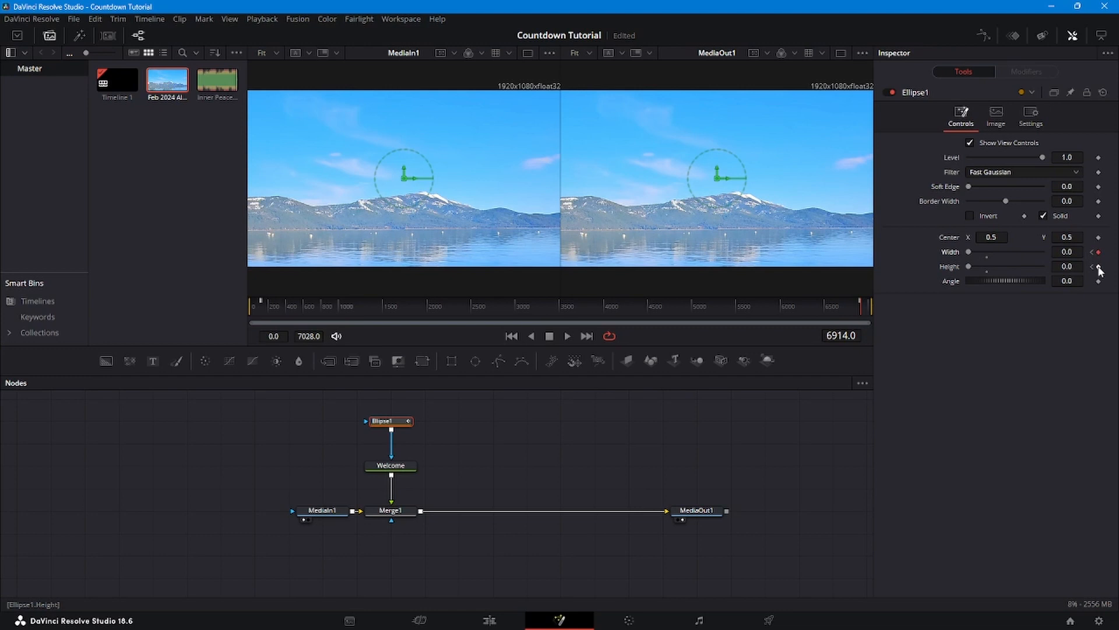
click(1092, 253)
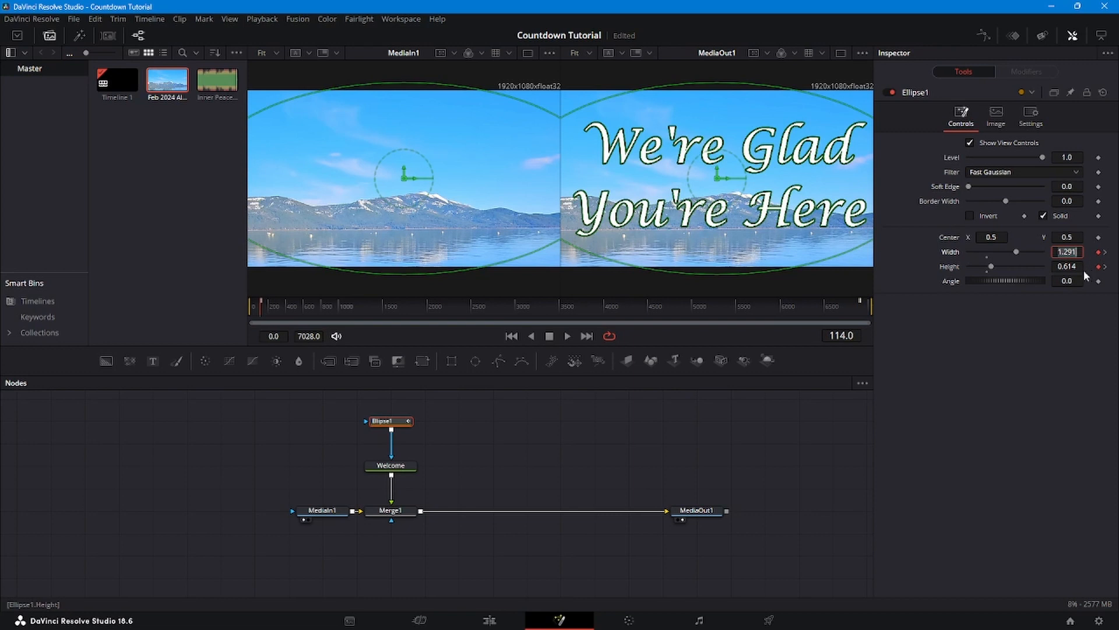
click(1105, 267)
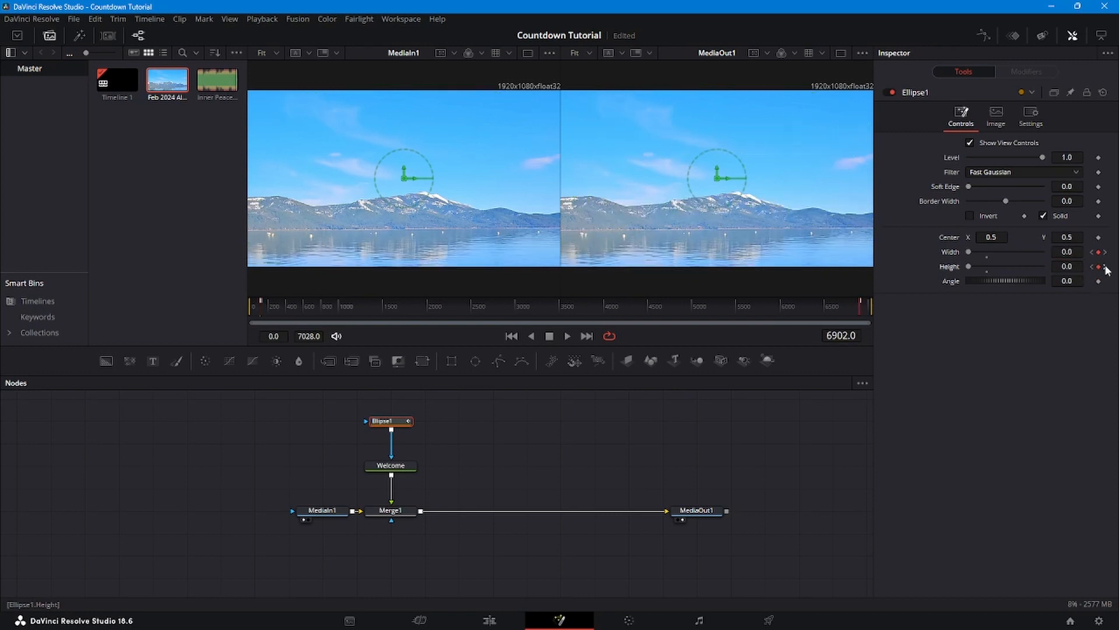
click(1106, 268)
- Set the ellipse to width 1.291 and height 0.64 at frame 6914
click(1067, 252)
text(1.291)
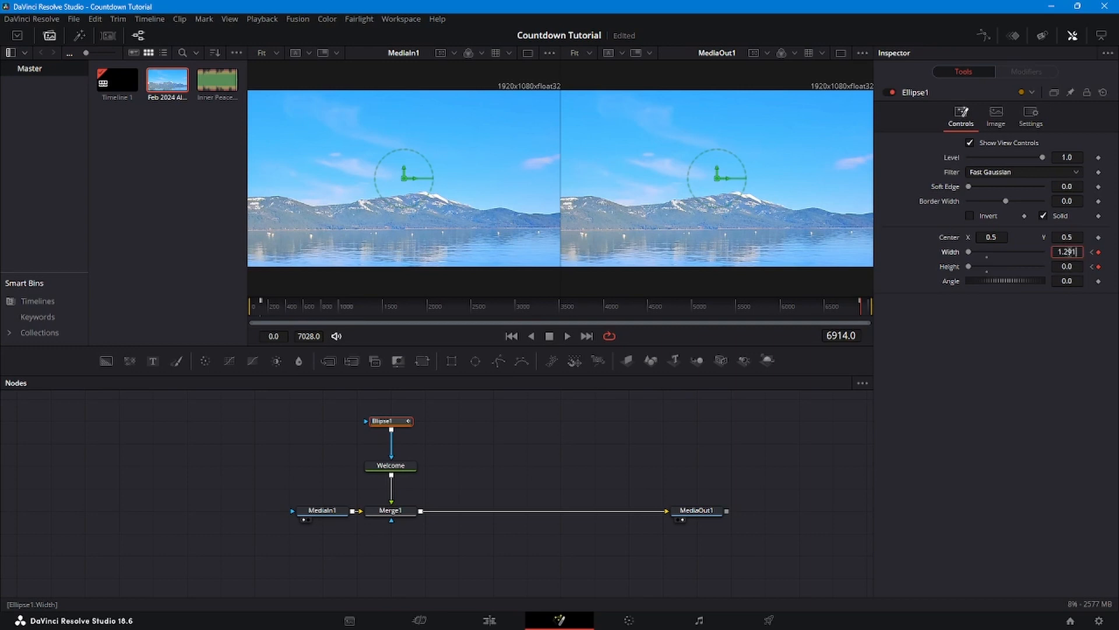
key(Tab)
text(0.64)
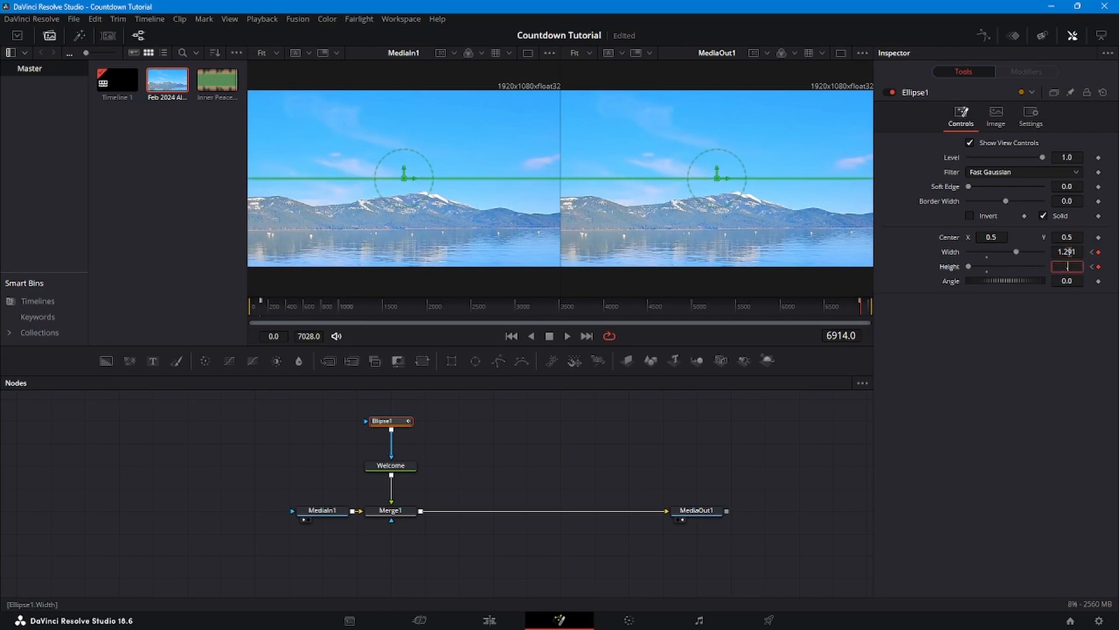
key(Tab)
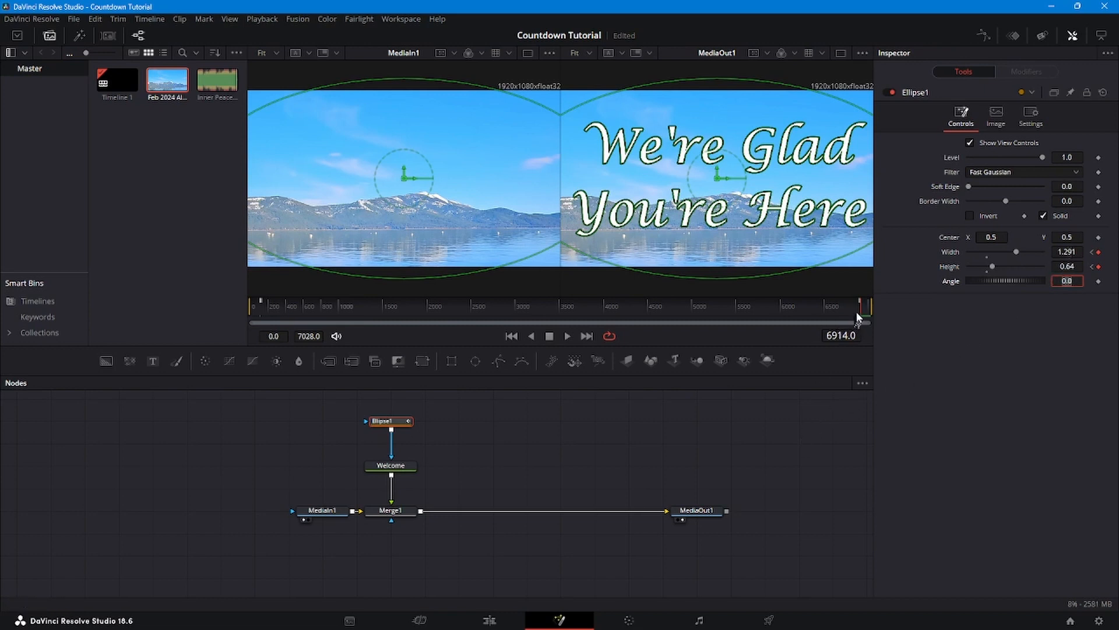
drag(857, 310, 859, 309)
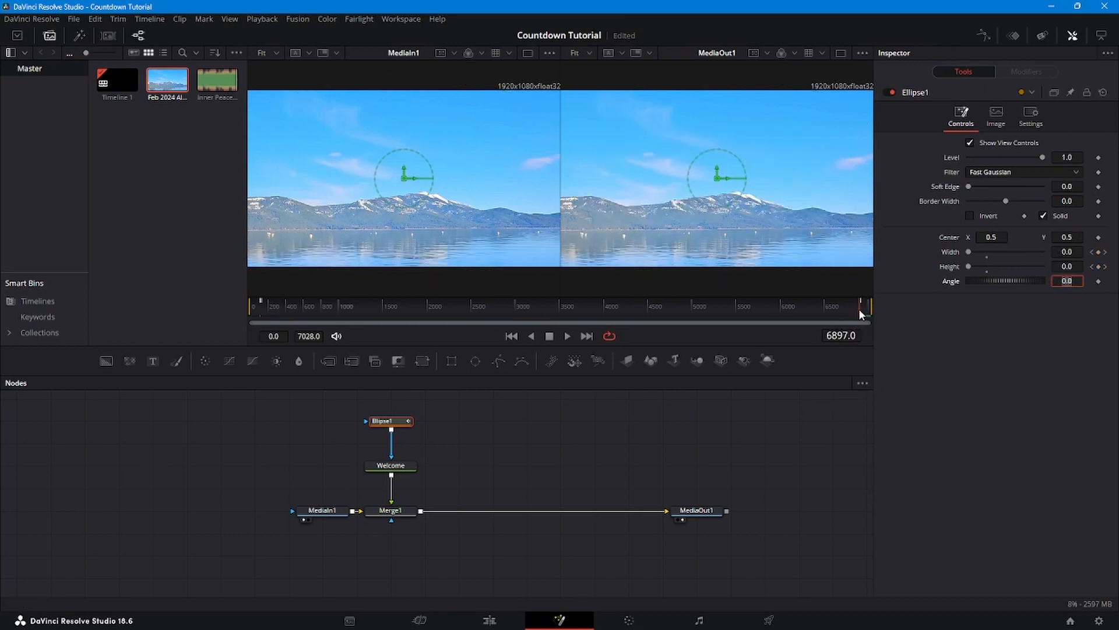
- Preview the title reveal, save the project, and add a new Text1 node
key(space)
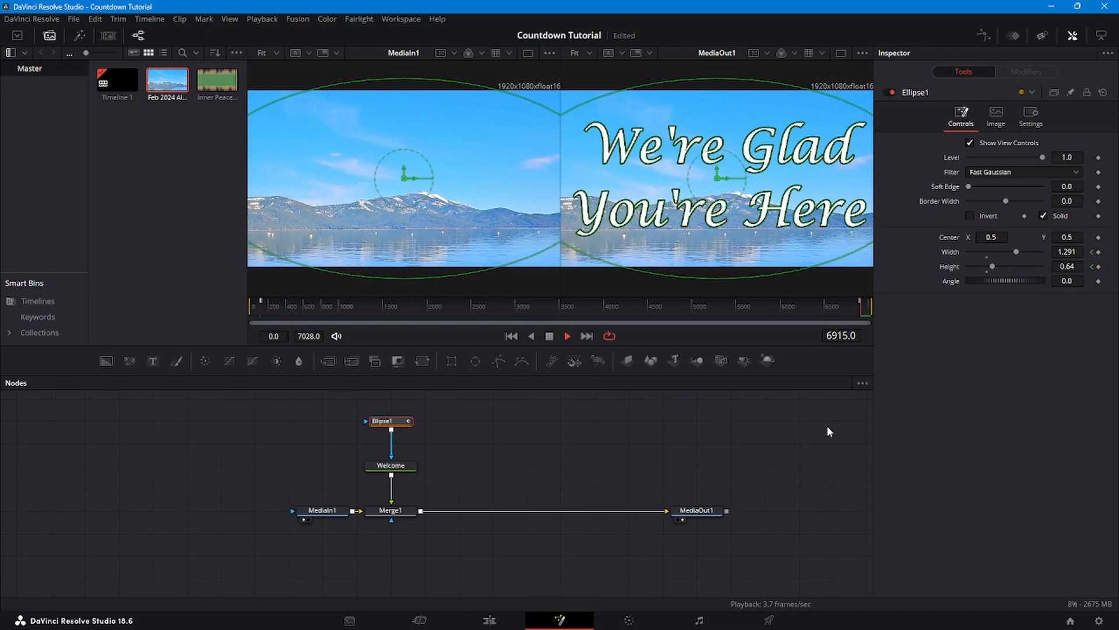
key(space)
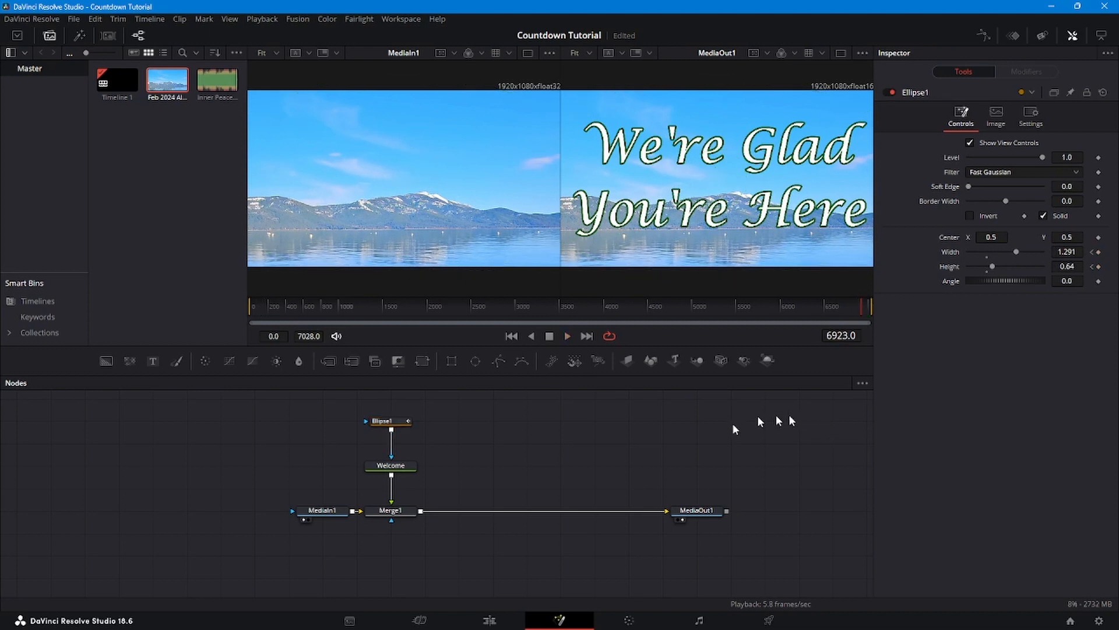
key(ctrl+s)
drag(154, 360, 465, 442)
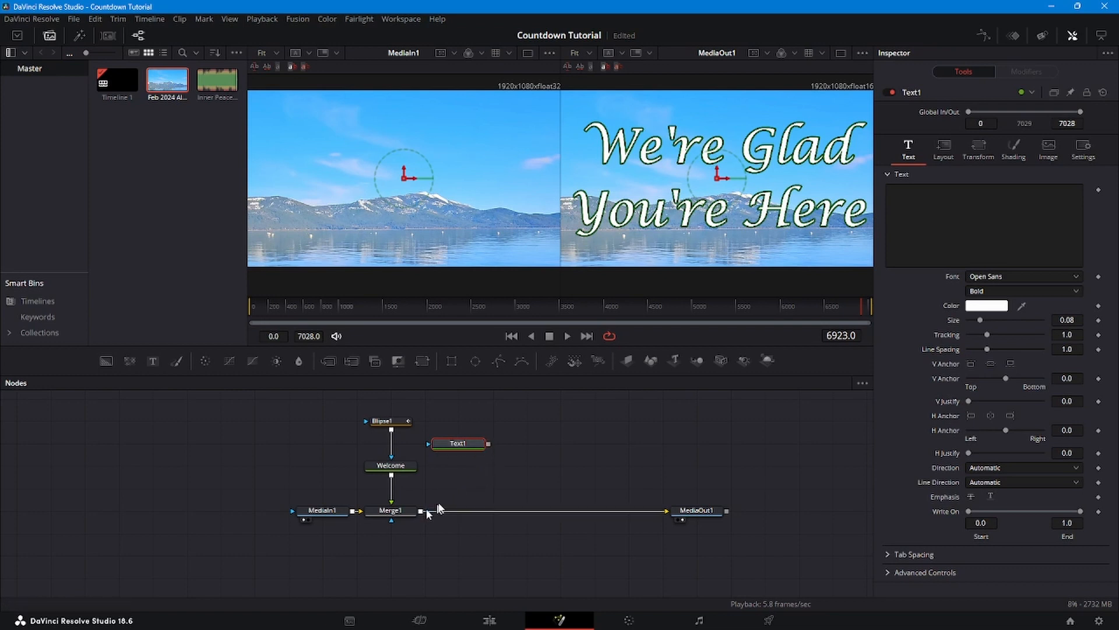
- Merge Text1 over the lake composite as a new Merge2 and select Text1 at frame 3121
drag(489, 451, 421, 514)
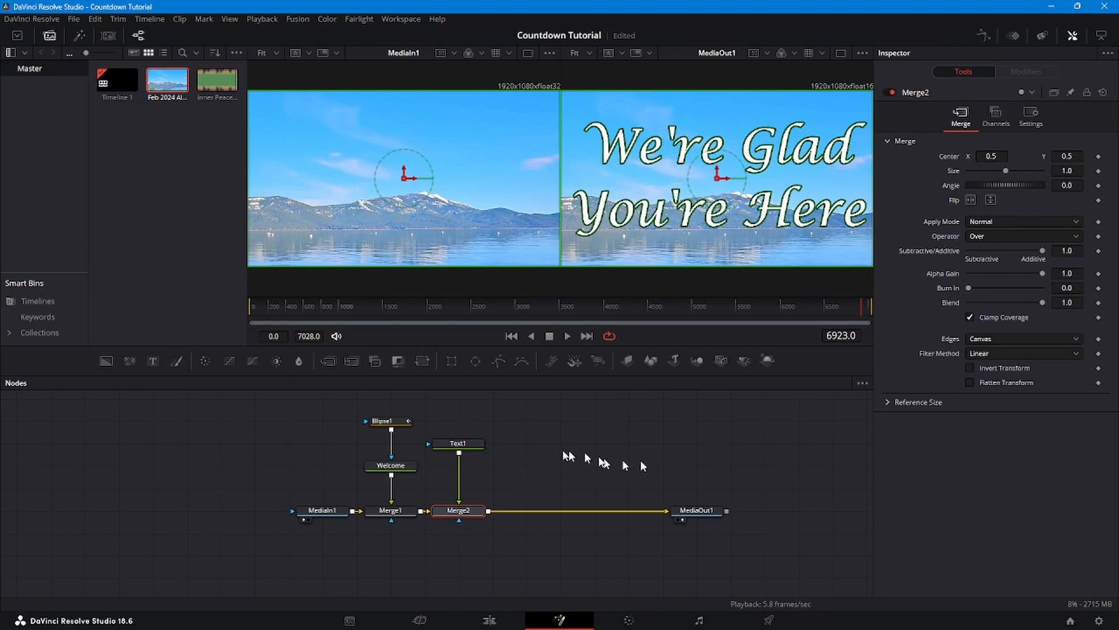
click(461, 444)
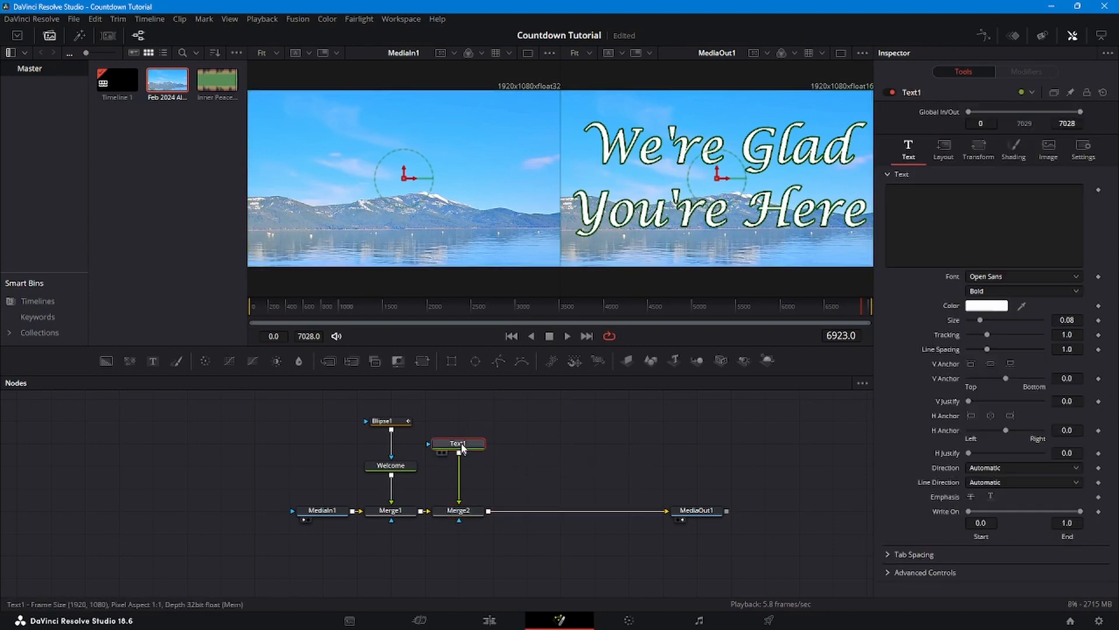
click(526, 304)
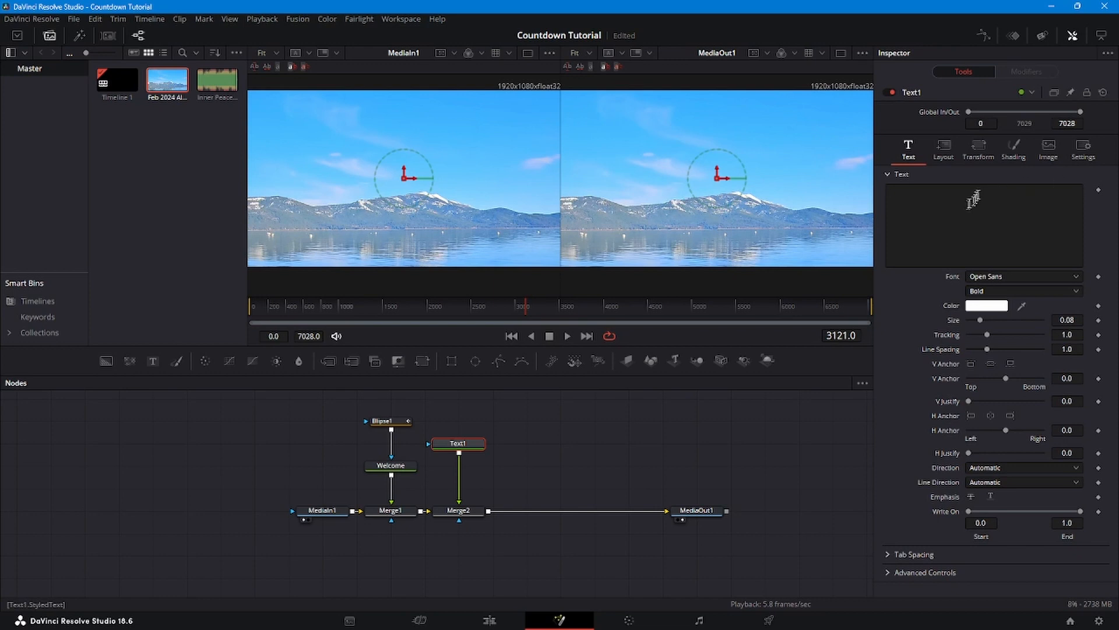
- Make Text1 show the running TimeCode, checking it at frames 2026 and 5088
right_click(997, 231)
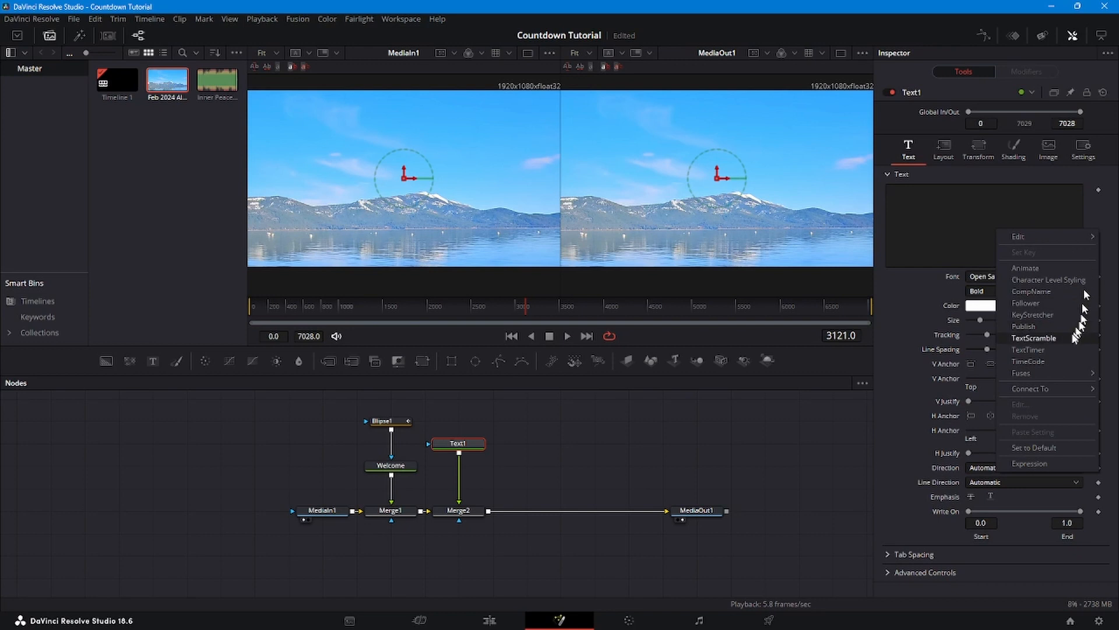
click(1057, 360)
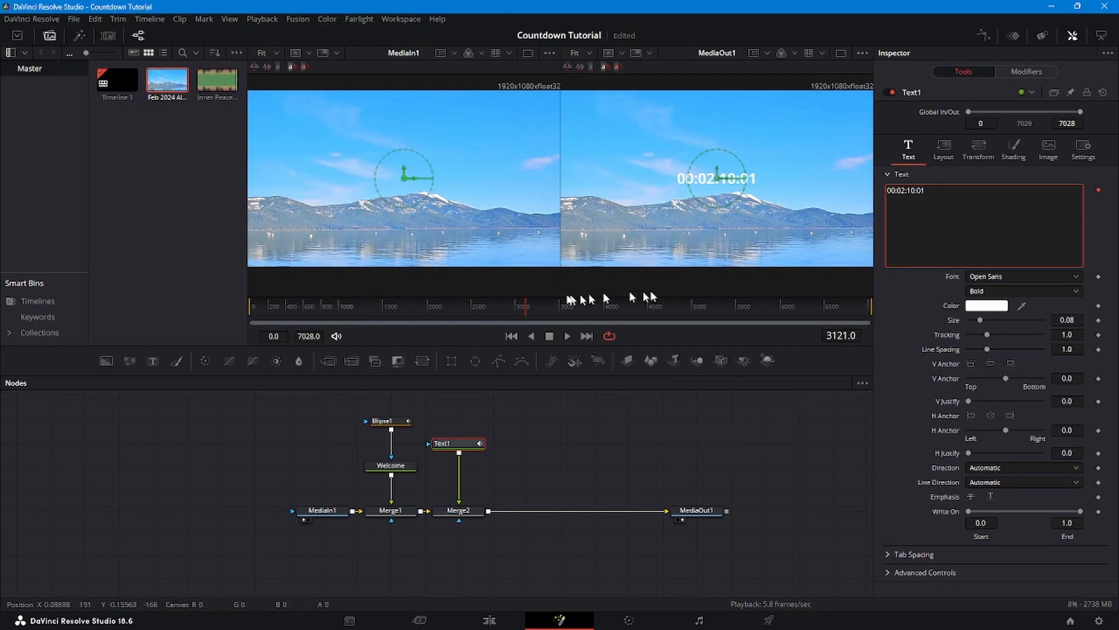
click(430, 307)
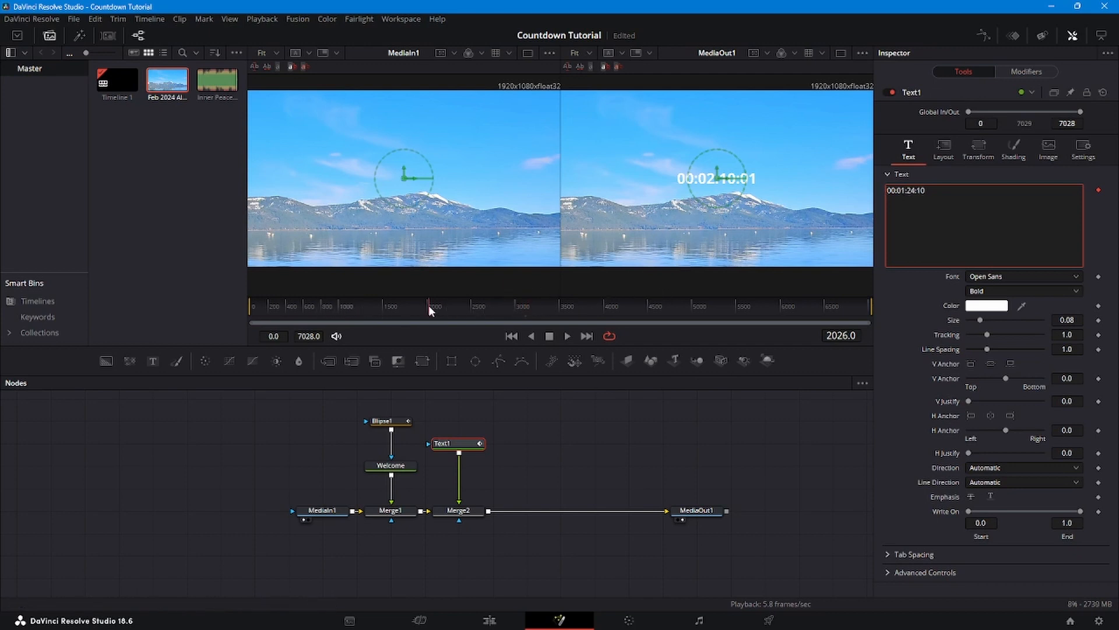
click(700, 310)
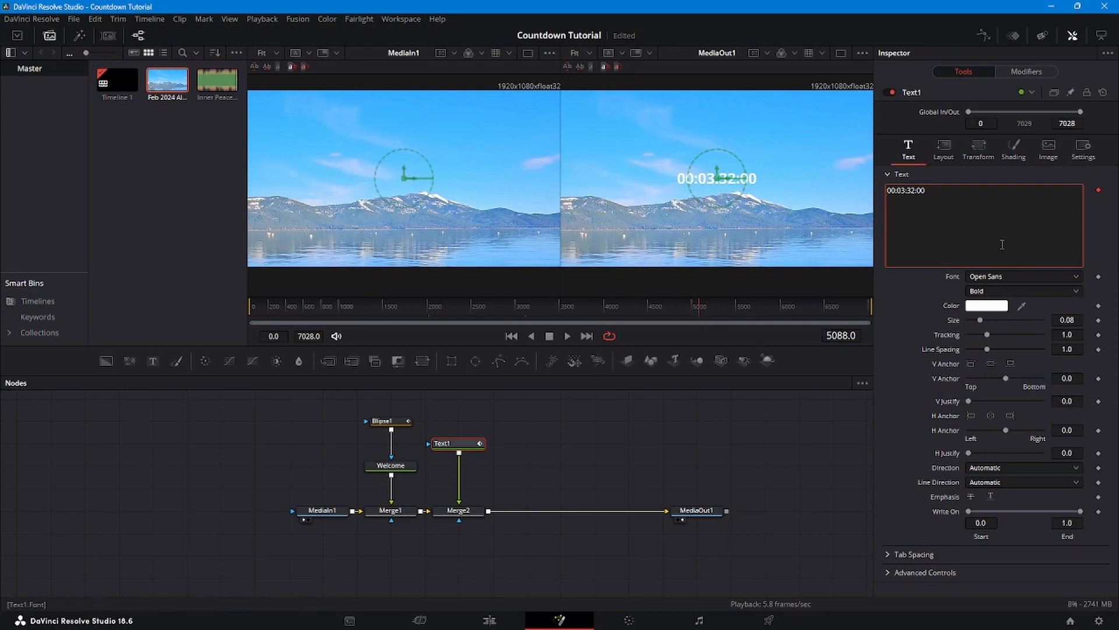
- Untick Hrs and Frms in the timecode modifier so only minutes and seconds show
click(1037, 68)
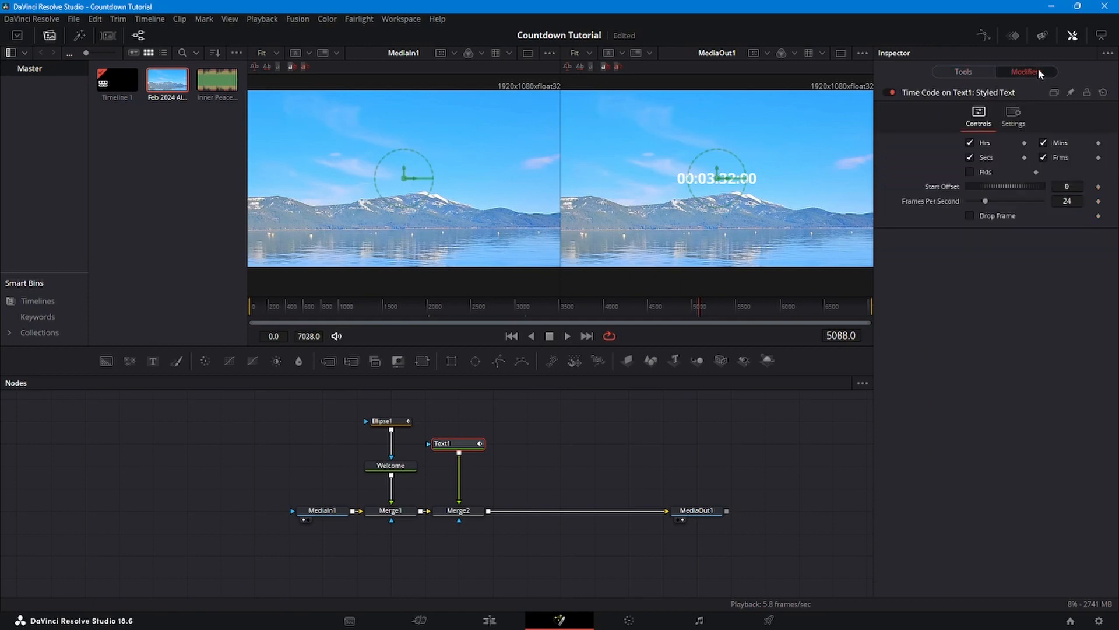
click(970, 144)
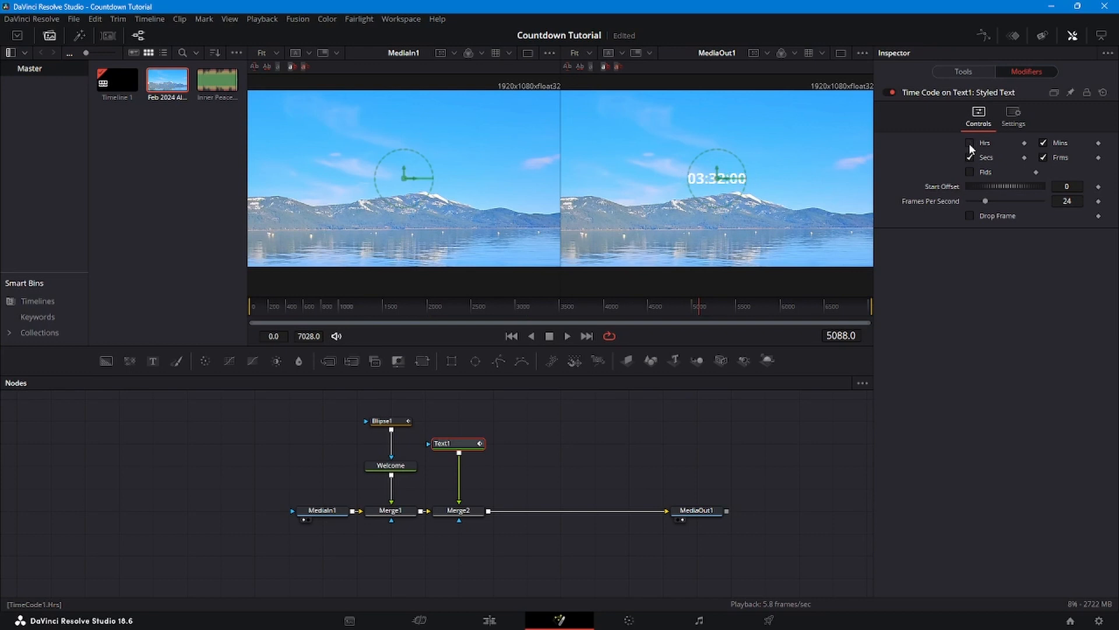
click(1043, 157)
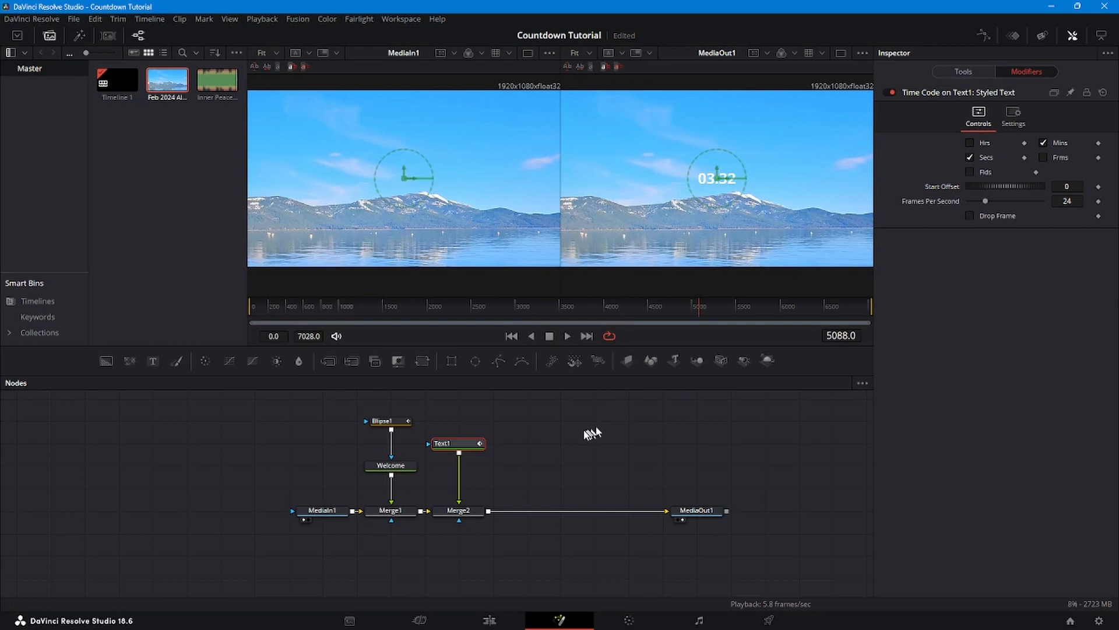
- Enlarge the countdown text to size 0.5 and raise its Center Y to about 0.7
click(460, 449)
click(459, 511)
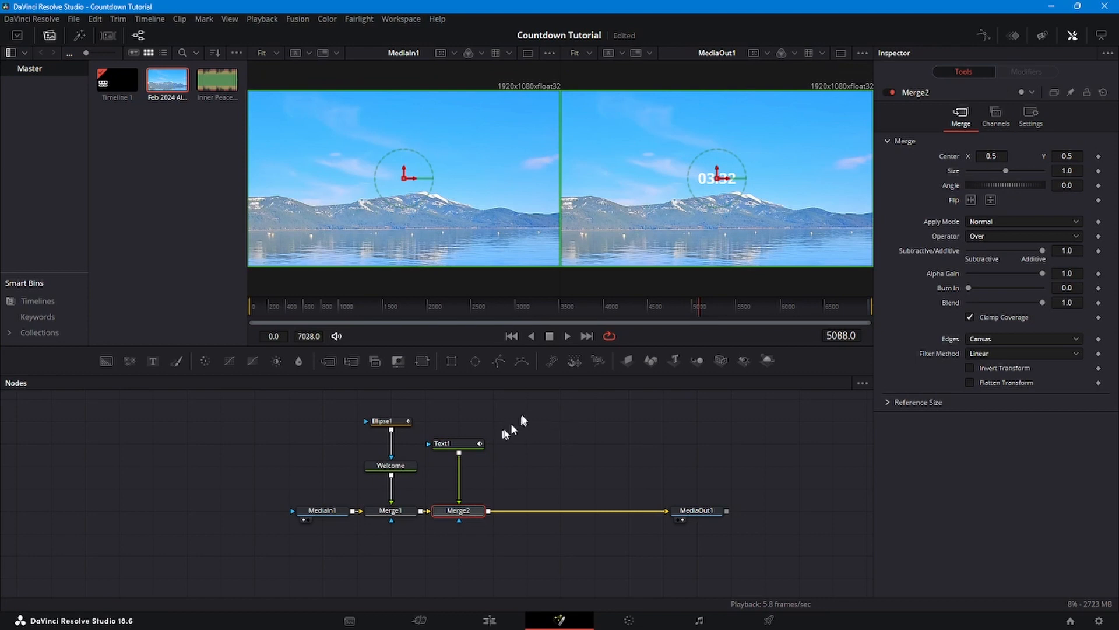
click(450, 449)
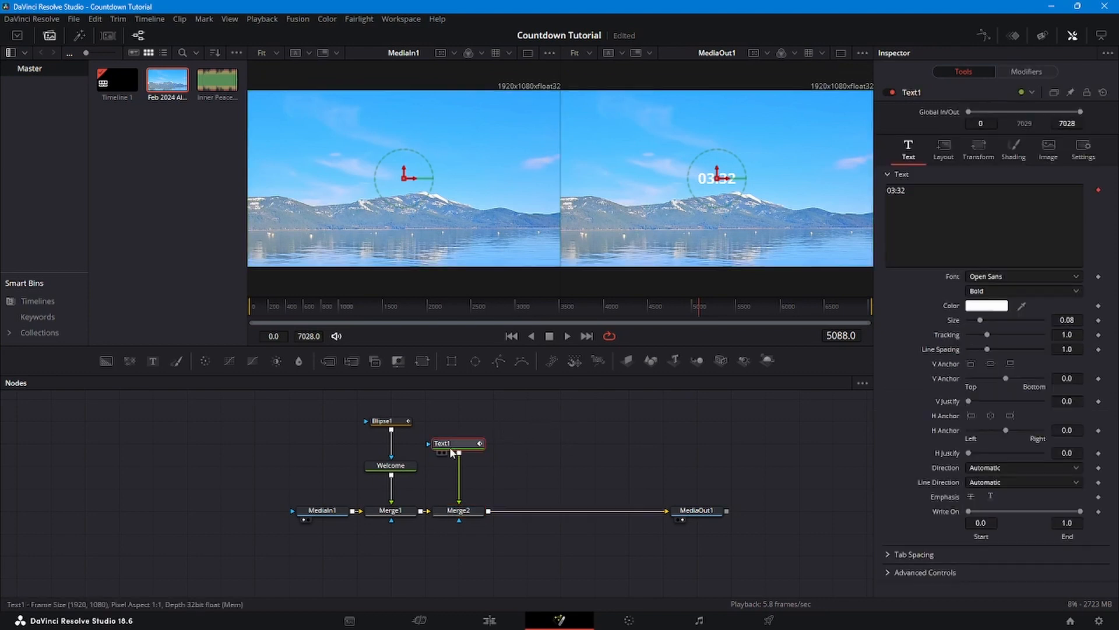
click(944, 149)
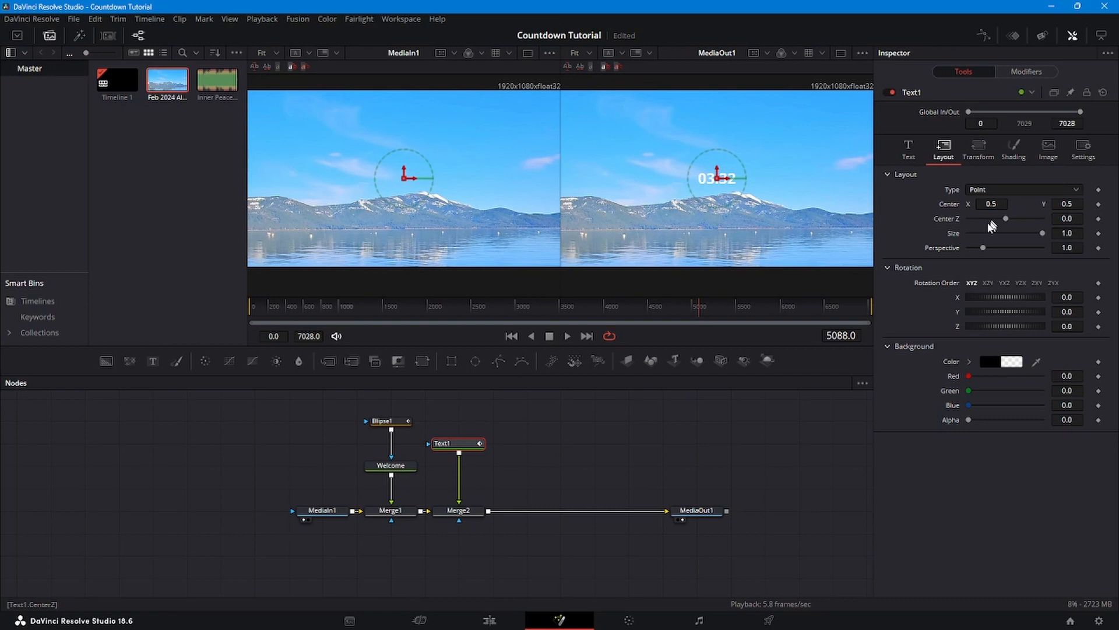
click(914, 153)
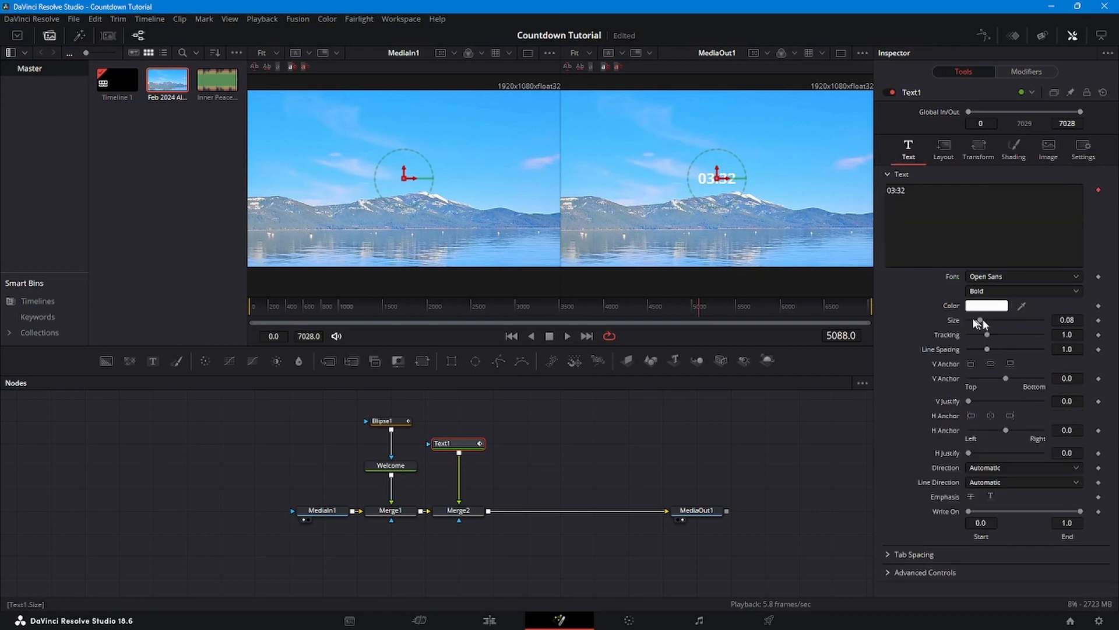
drag(980, 322, 1100, 316)
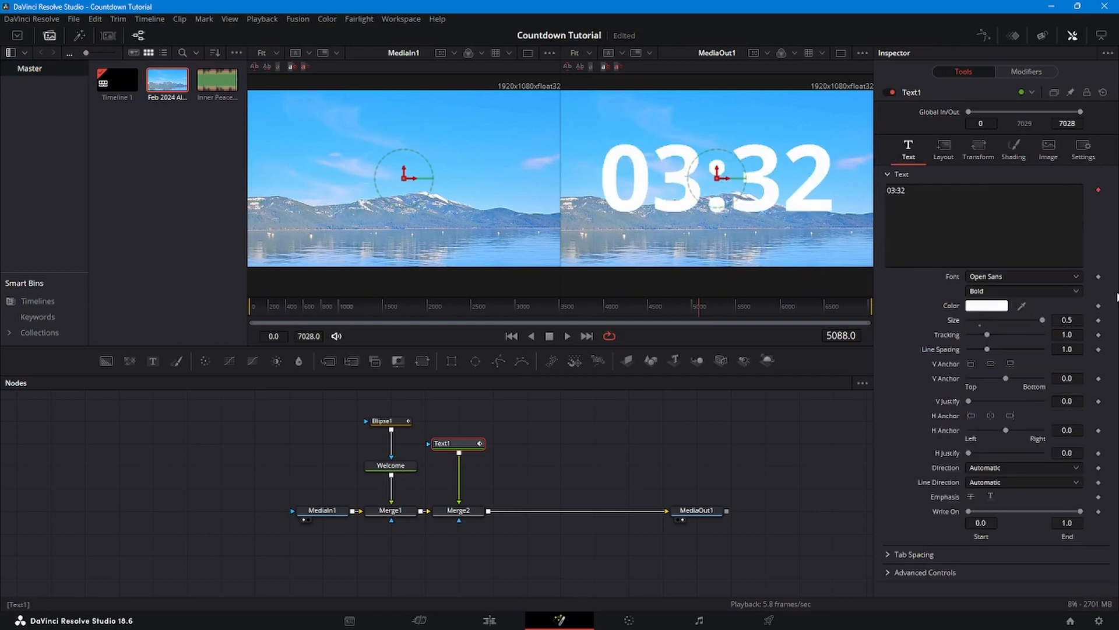
click(945, 150)
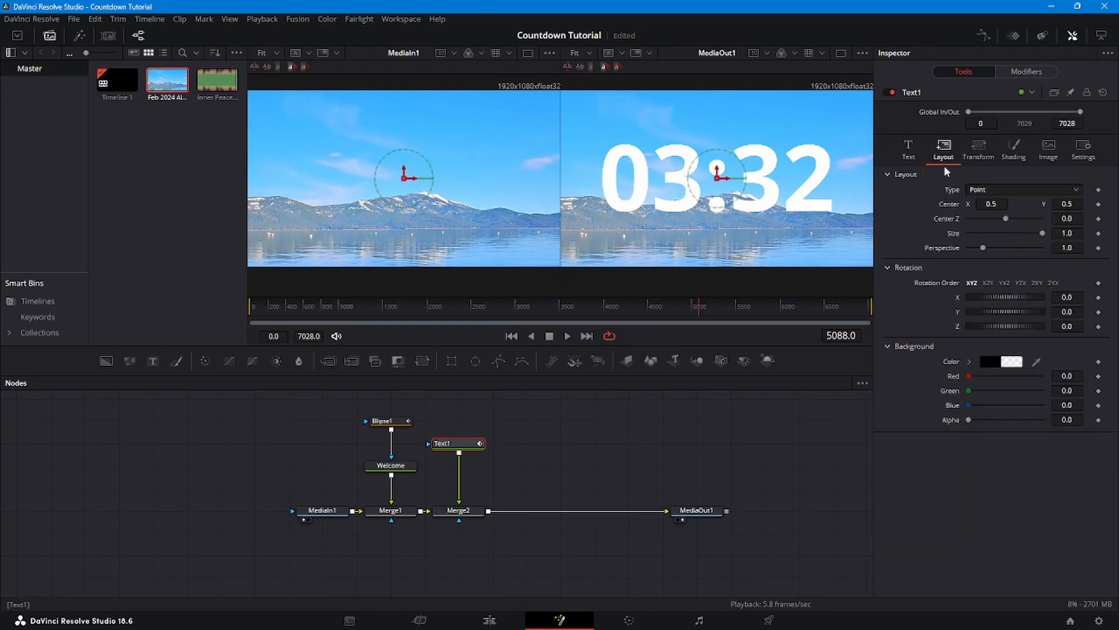
drag(1067, 204, 1100, 204)
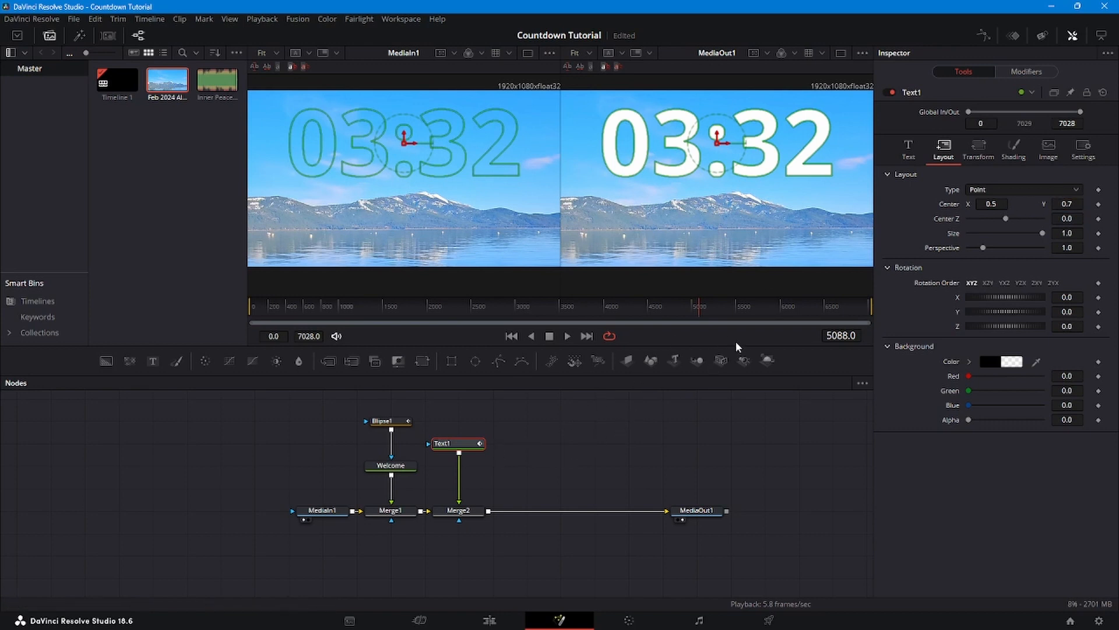
- Switch Text1's font to Lucida Calligraphy, then play the comp to watch the timer count
click(908, 152)
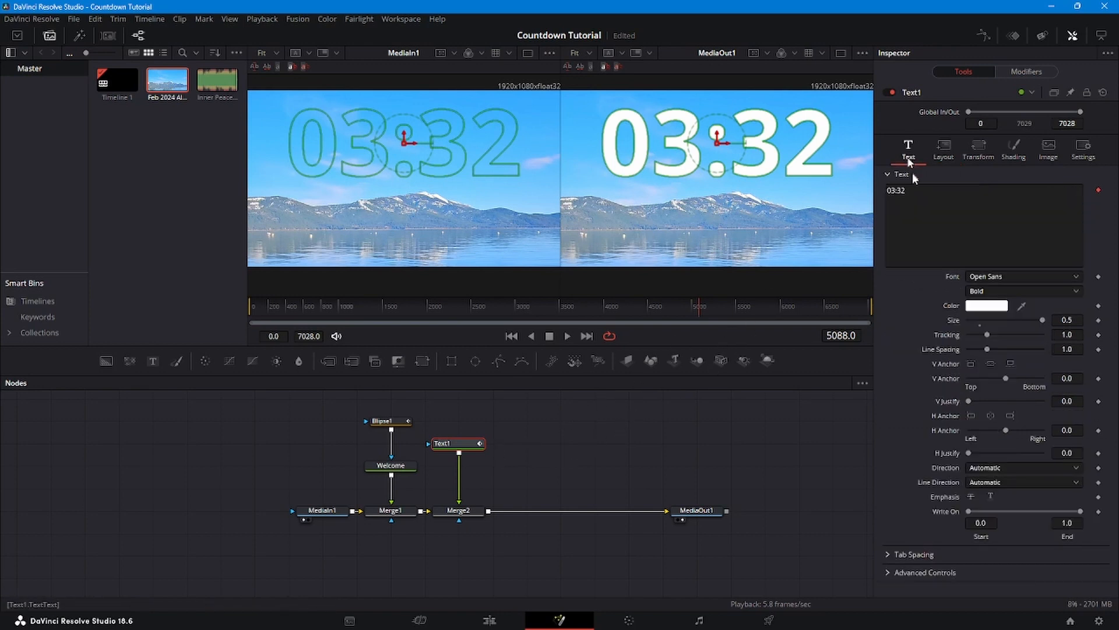
click(1077, 276)
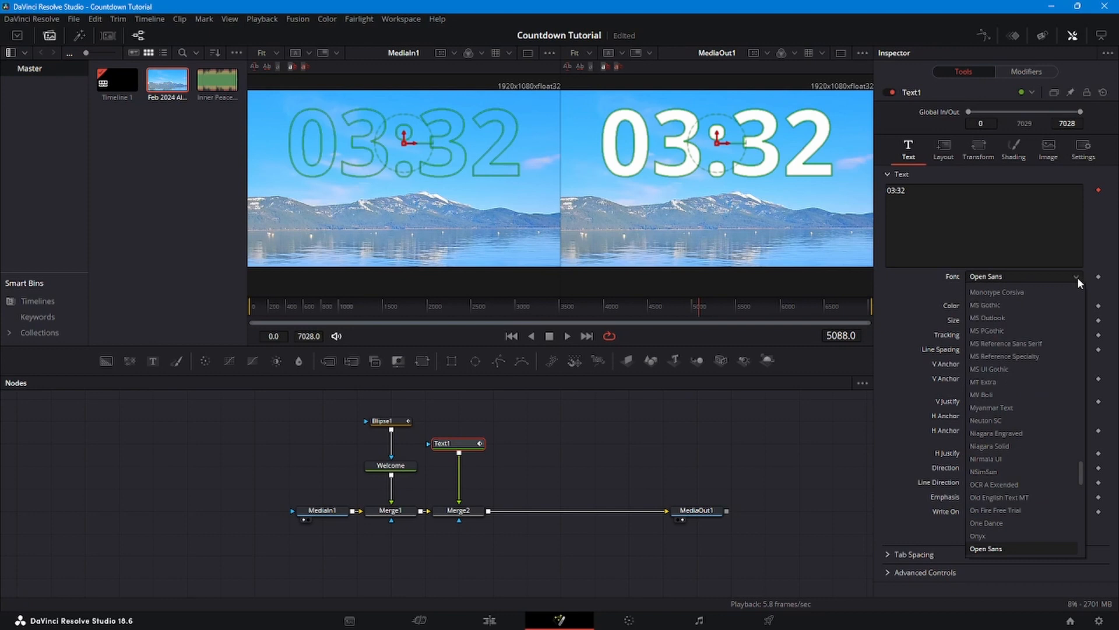
scroll(1061, 311, up, 8)
scroll(1061, 311, up, 2)
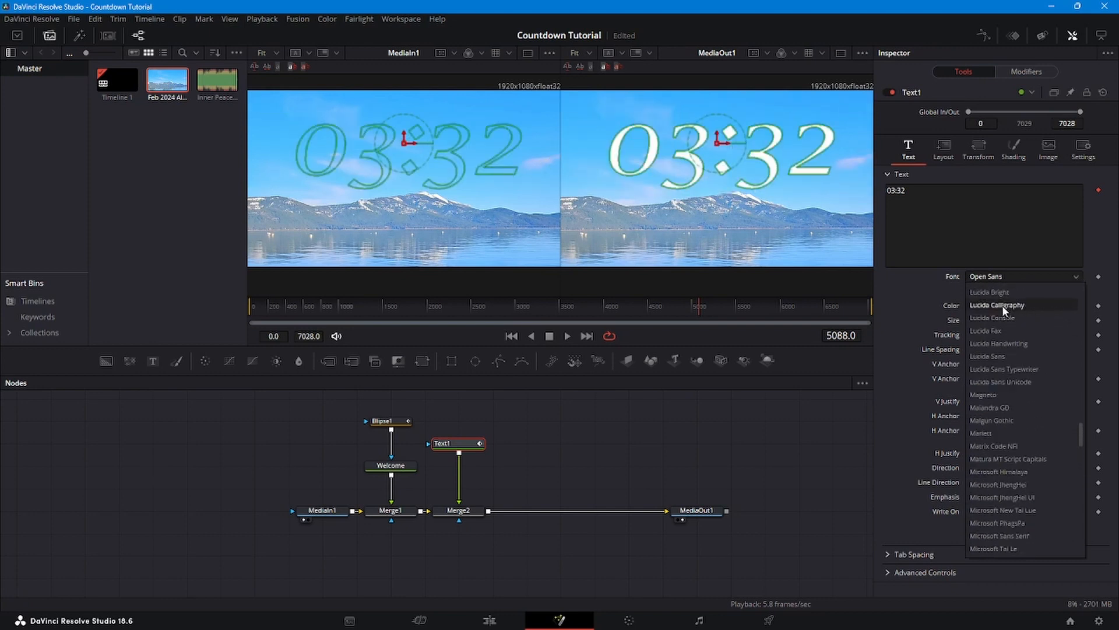
click(1004, 305)
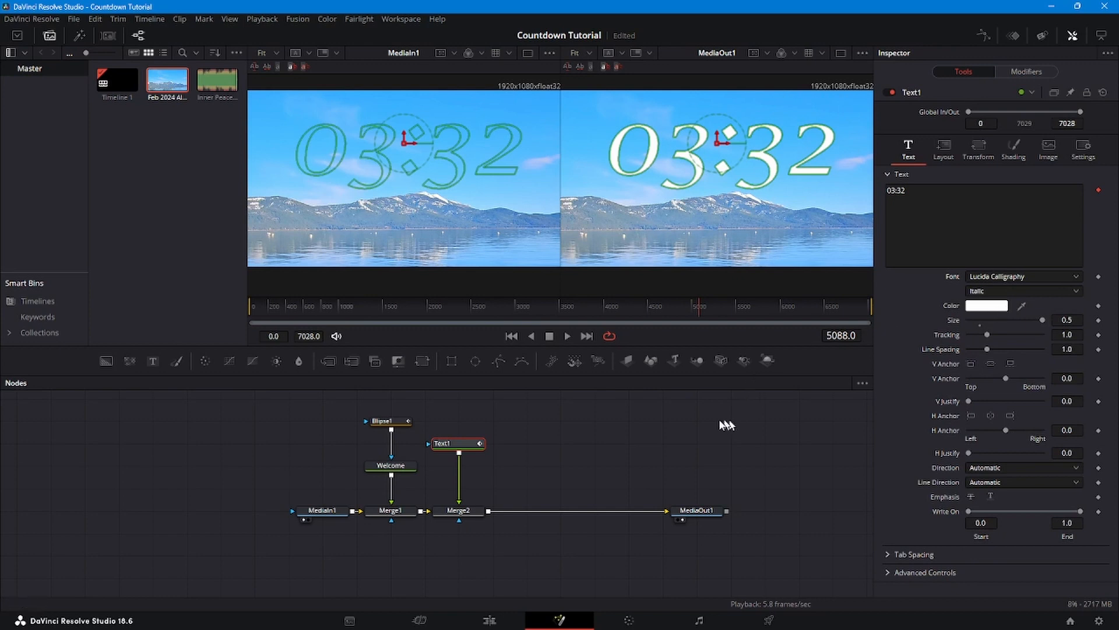
click(568, 337)
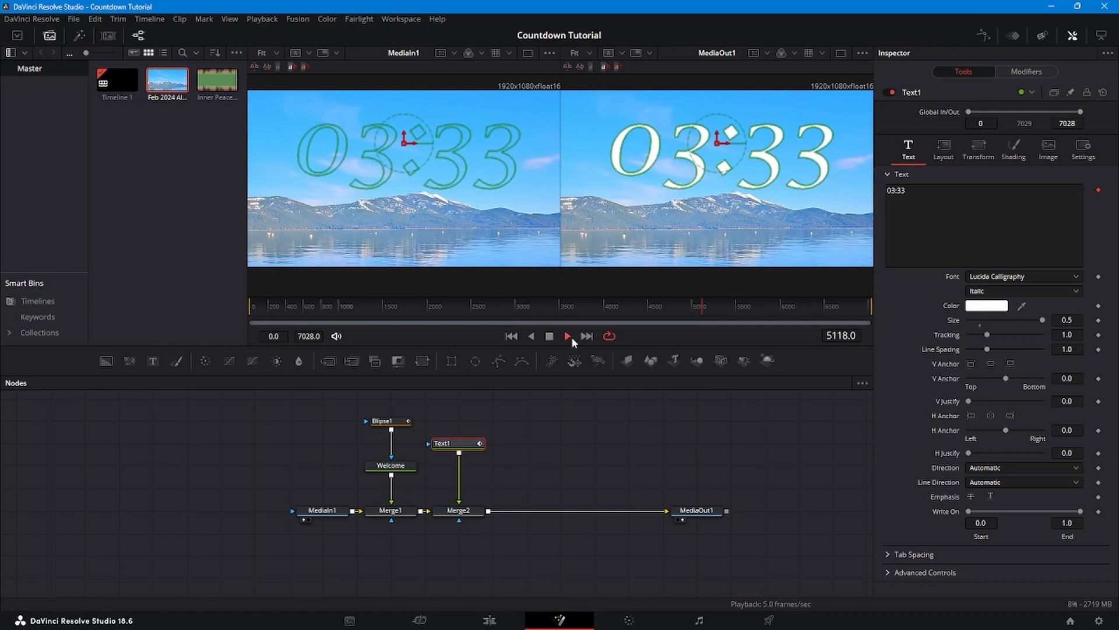
- Stop playback and set the countdown text's H Anchor to Left
click(628, 440)
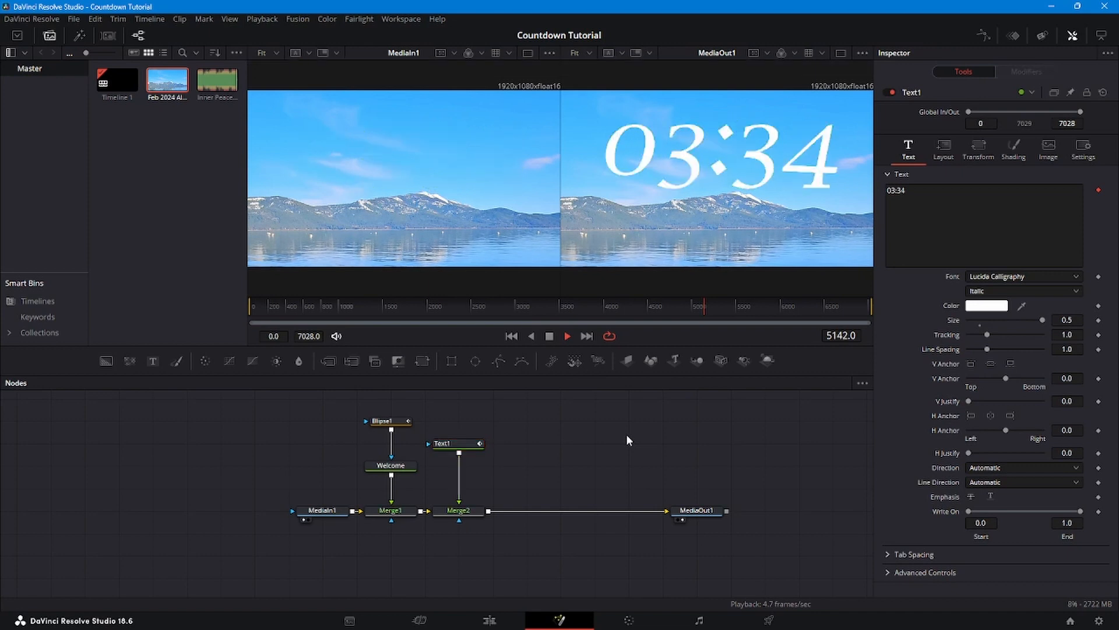
click(550, 337)
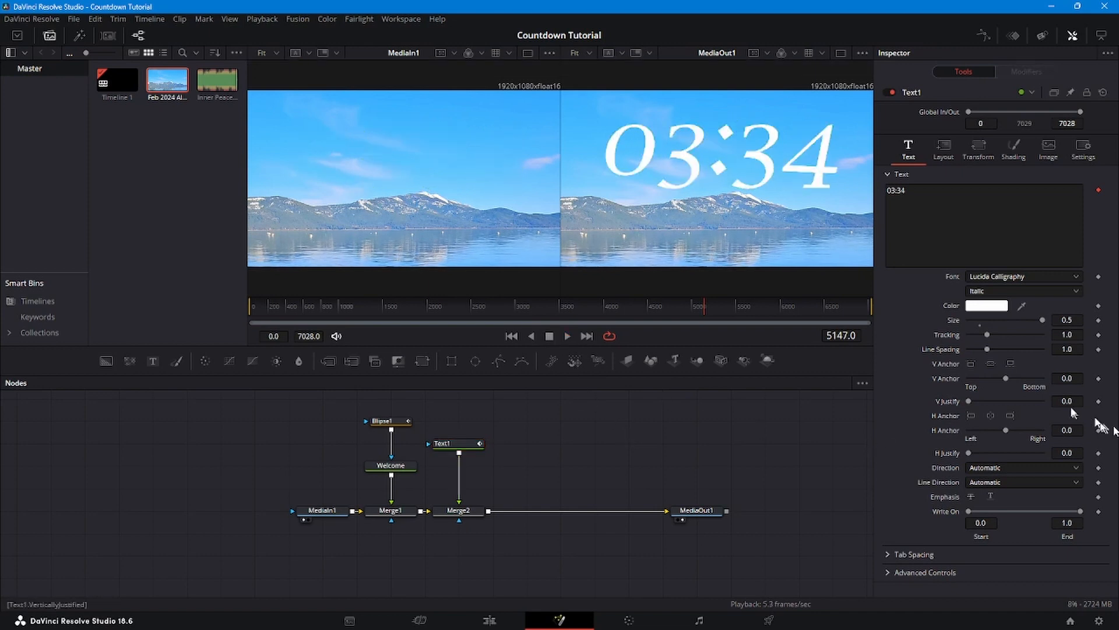
click(971, 415)
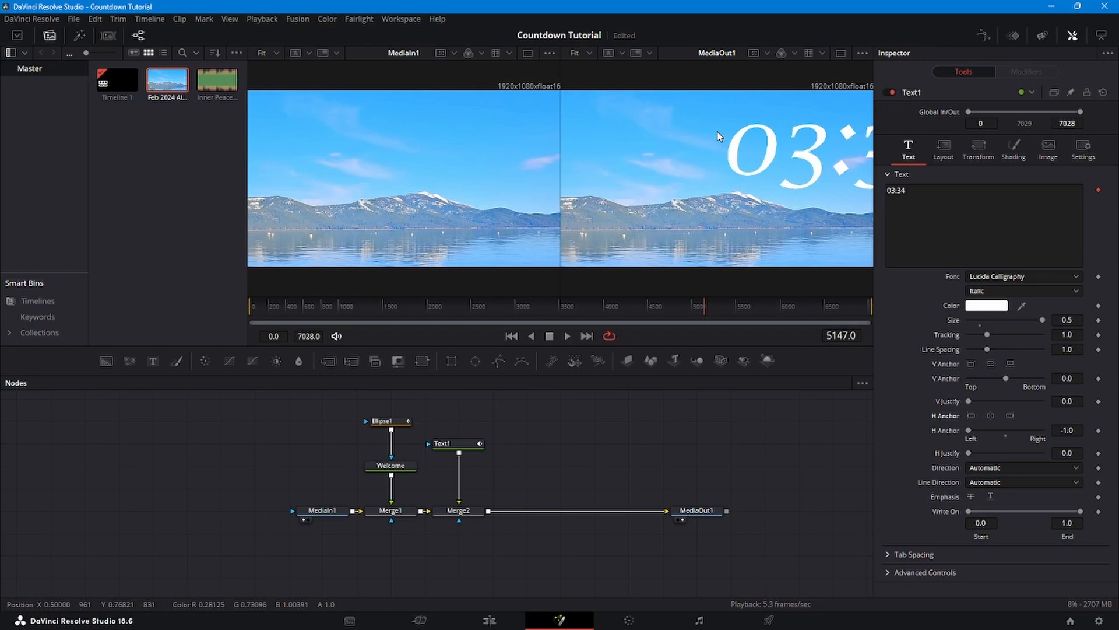
- Move the countdown text to Center X 0.076 and Center Y 0.75 in the Layout settings
click(452, 443)
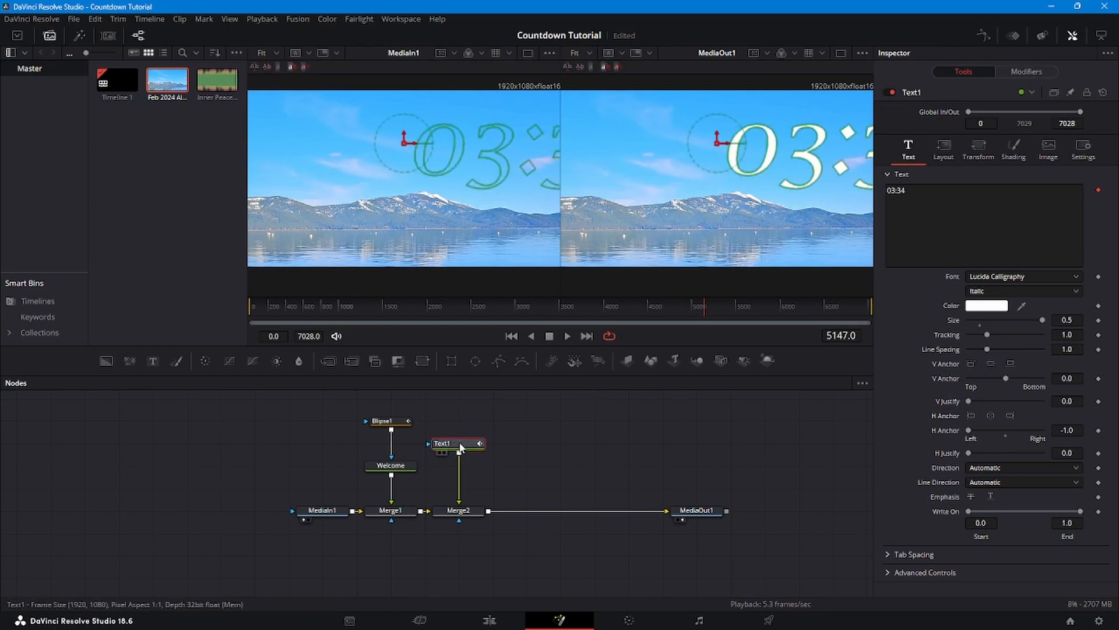
click(450, 513)
click(458, 444)
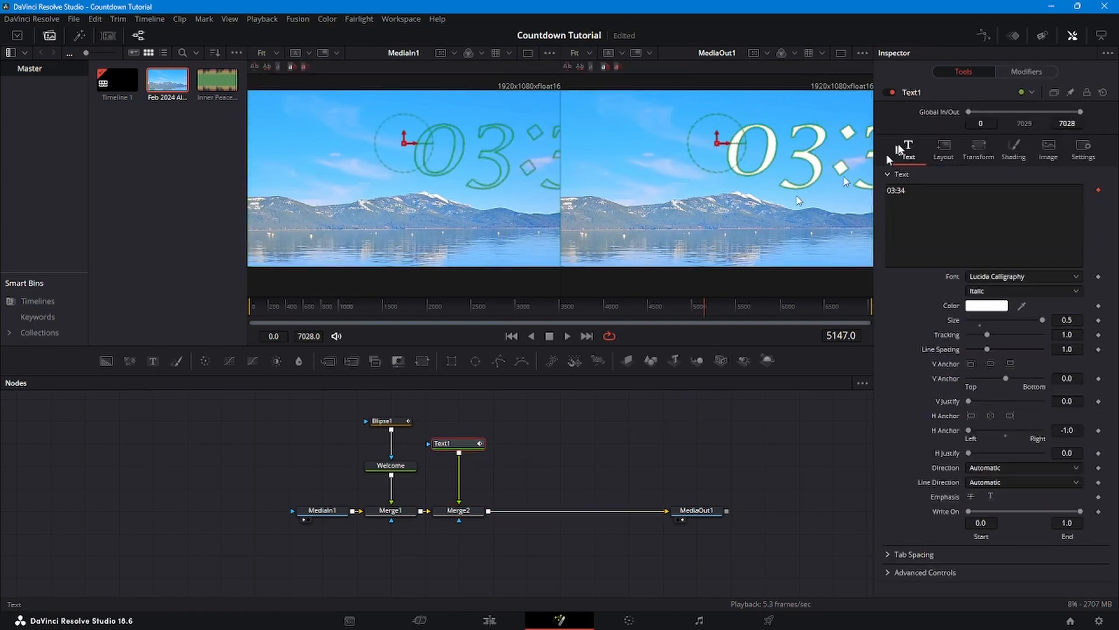
click(943, 149)
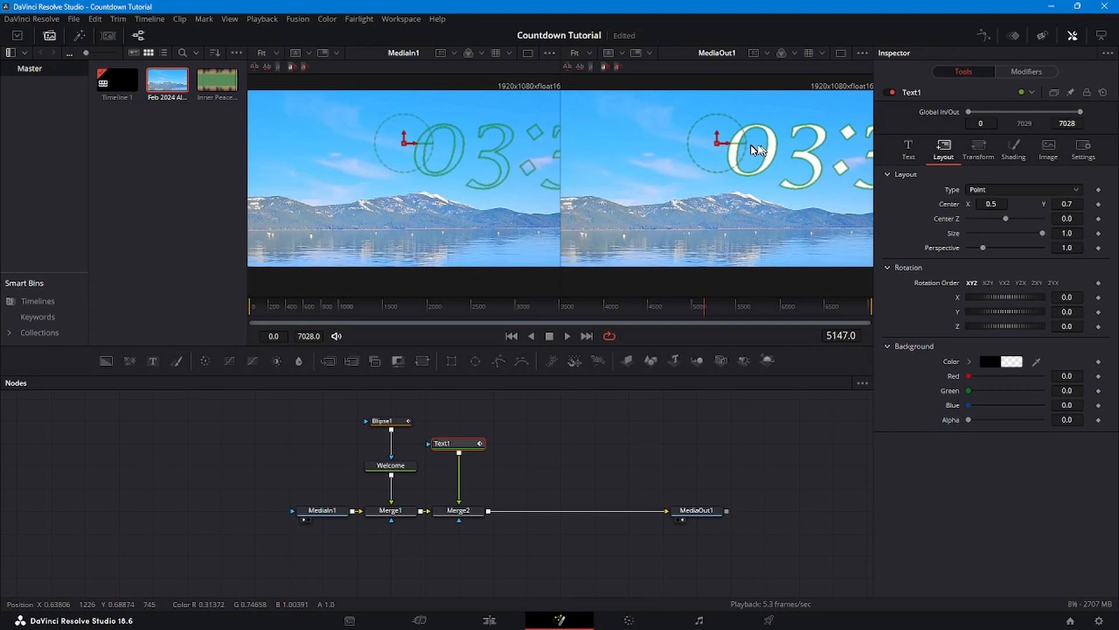
drag(999, 204, 921, 204)
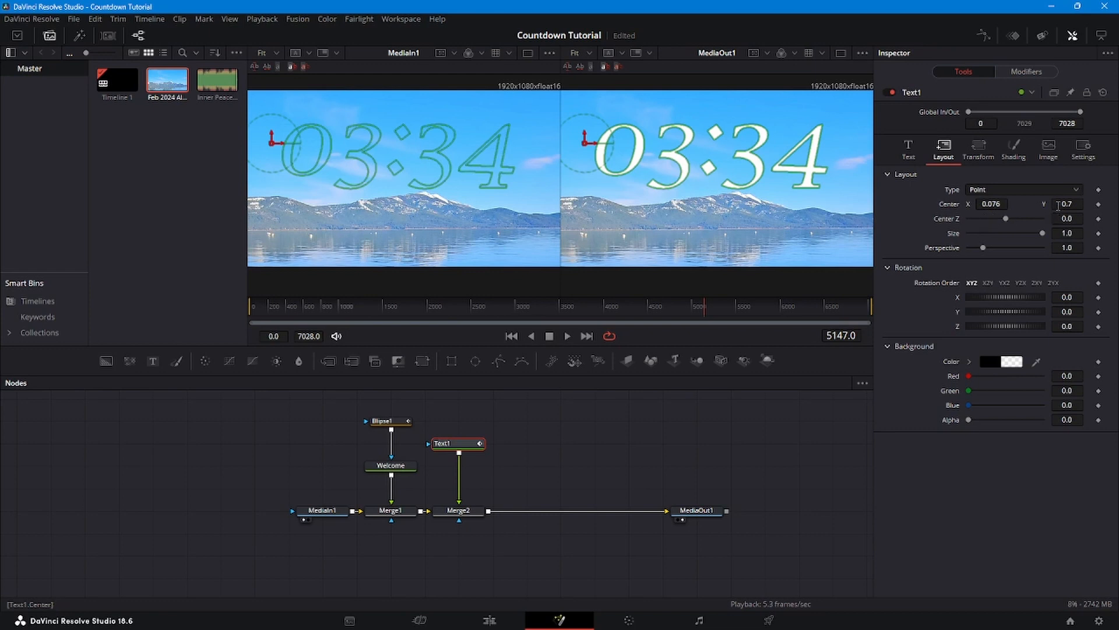
drag(1058, 206, 1087, 206)
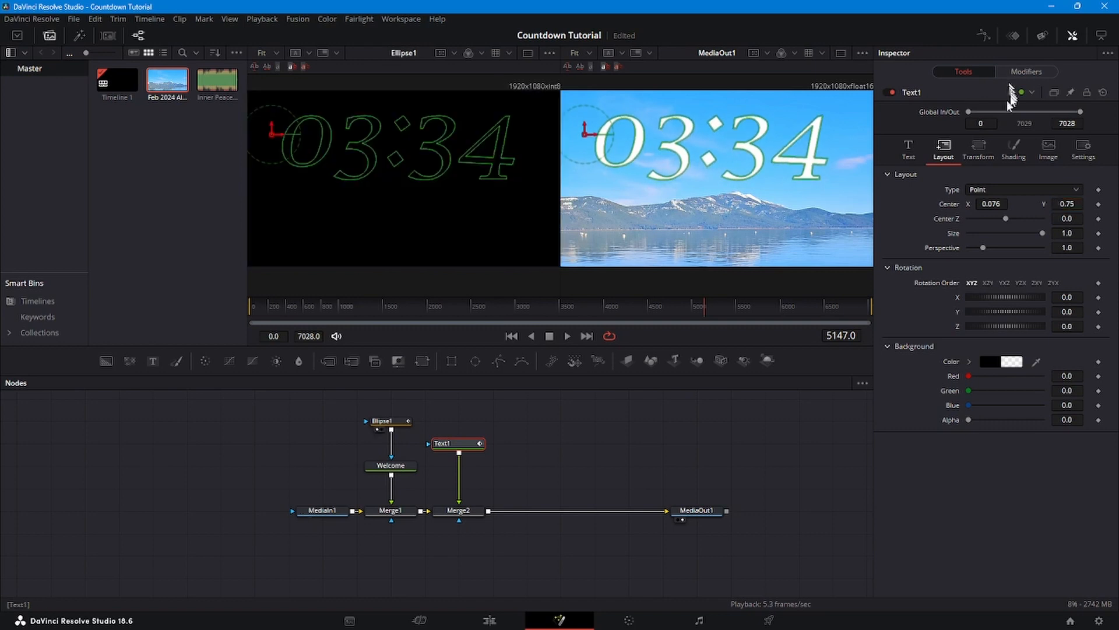
- Enable Shading element 2 on Text1 as a dark green outline, 0.02 thick
click(1013, 146)
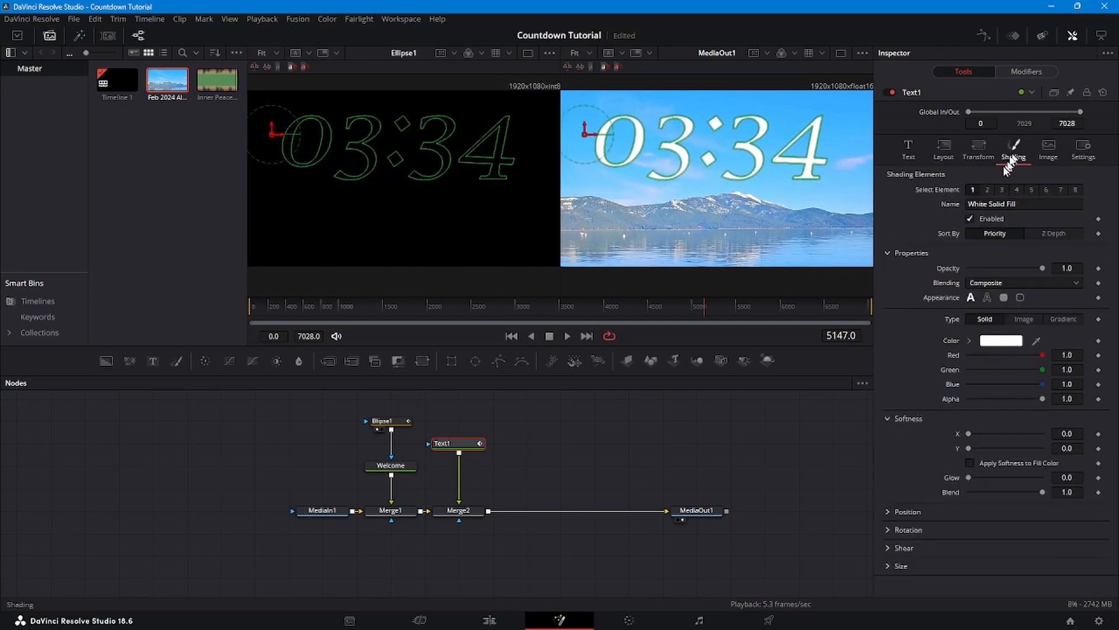
click(988, 191)
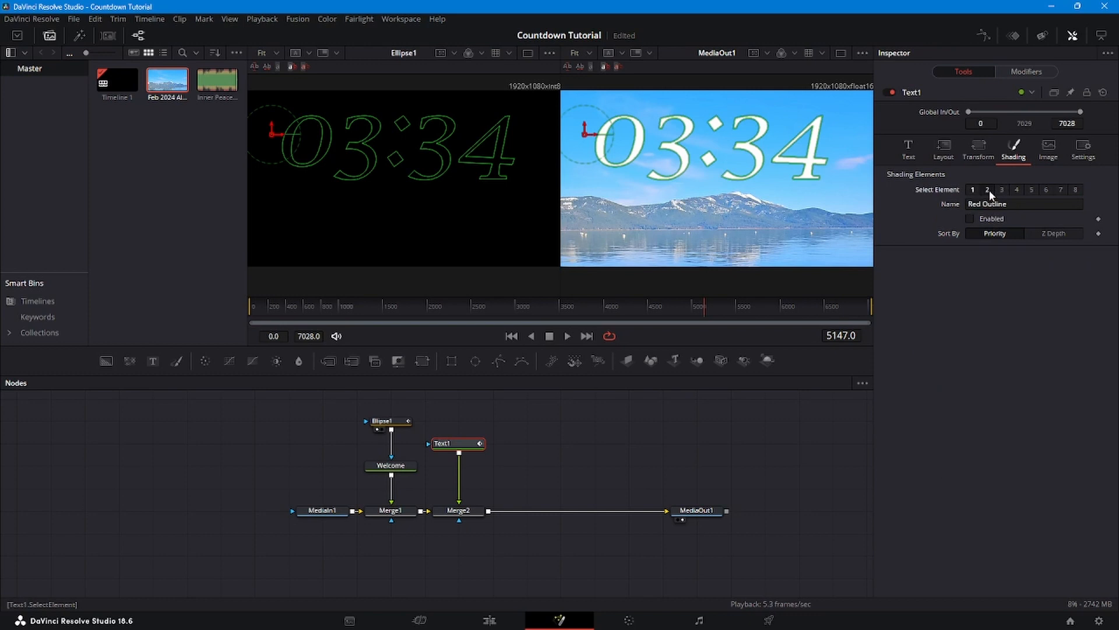
click(971, 218)
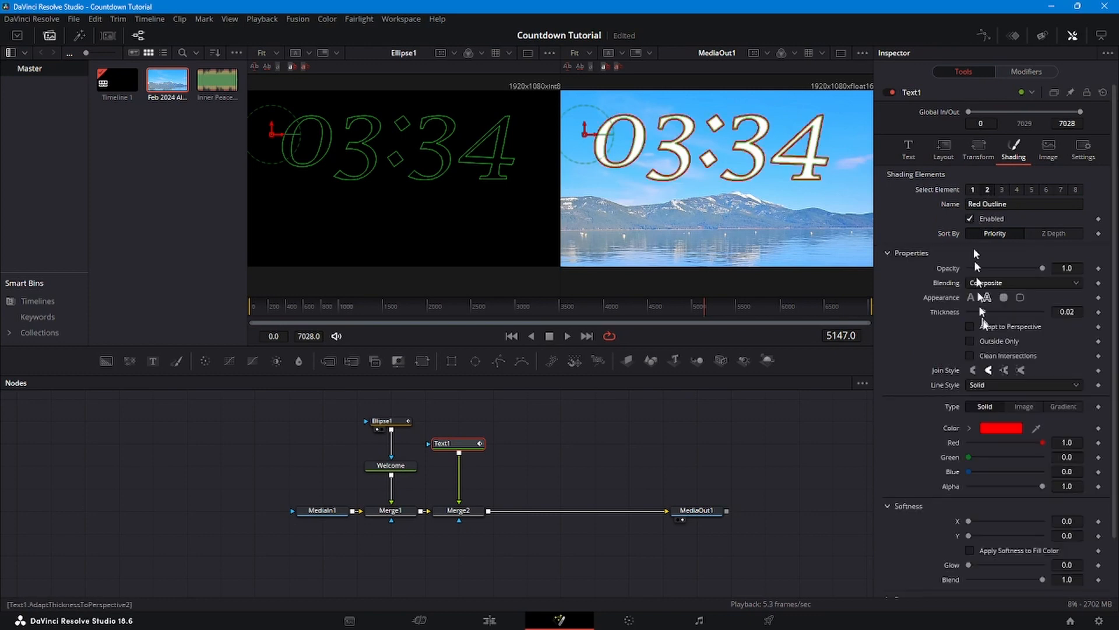
click(1002, 426)
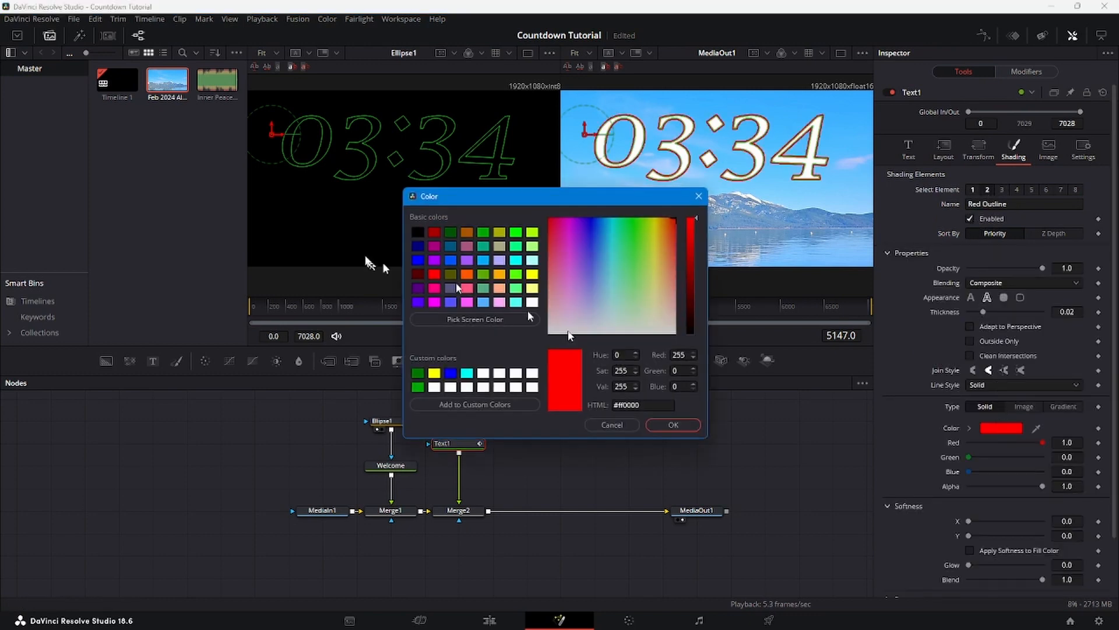
click(451, 232)
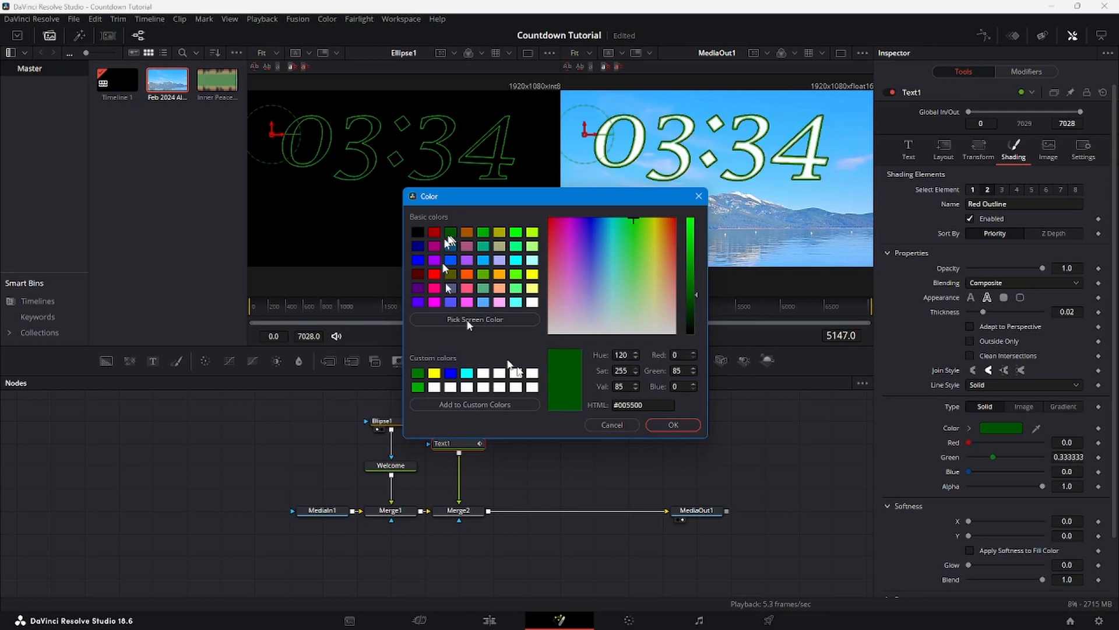
click(673, 425)
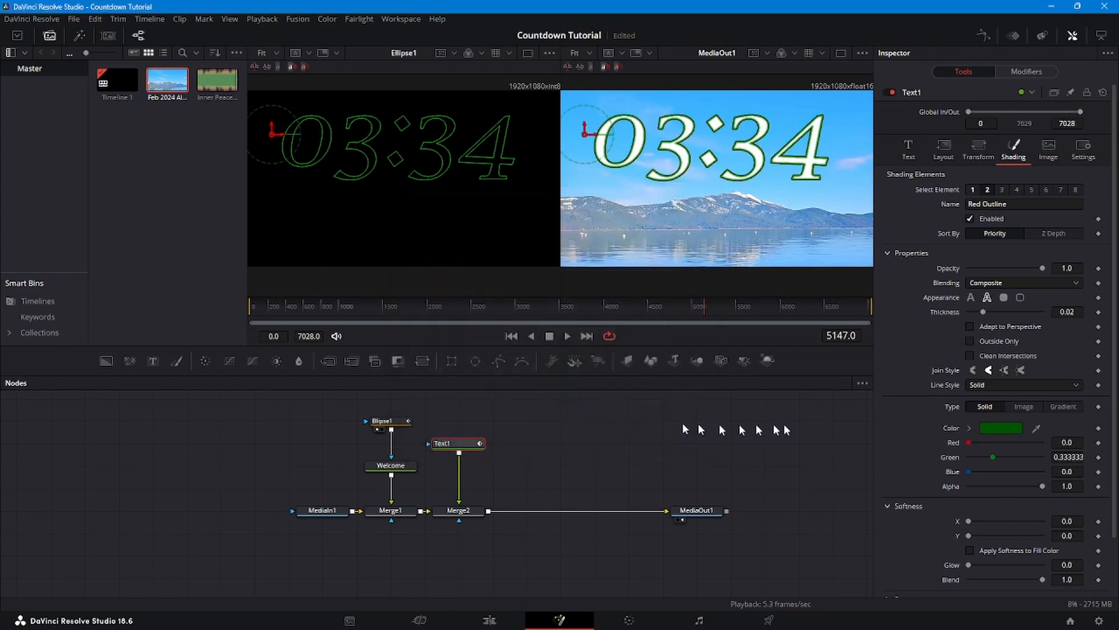
click(456, 509)
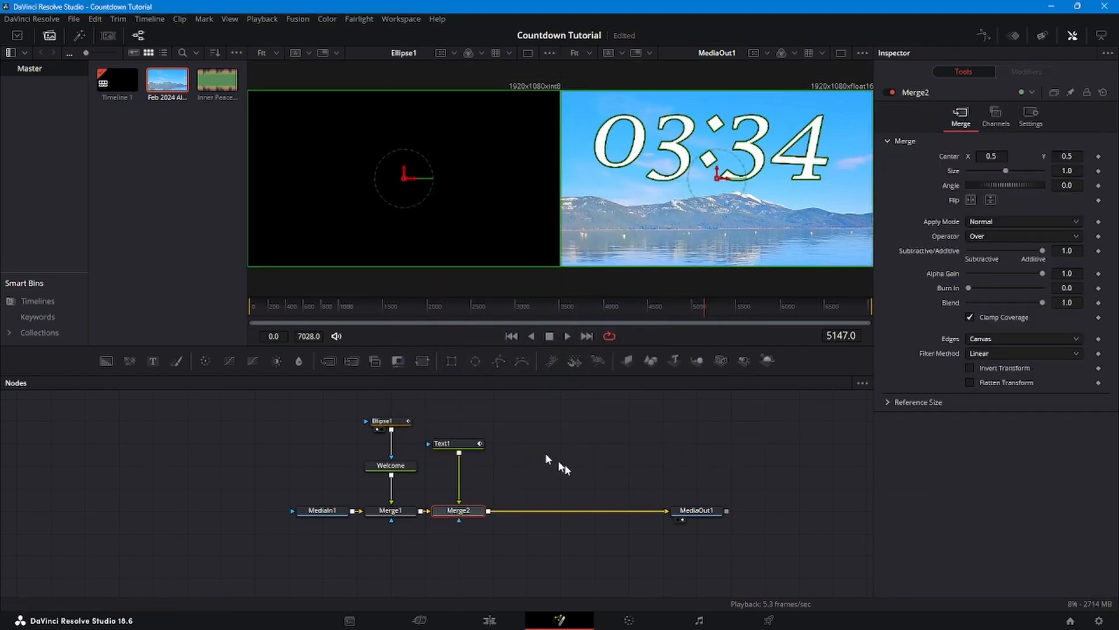
- Scrub back to frame 85, view Merge1 in the left viewer, and select Ellipse1
click(691, 511)
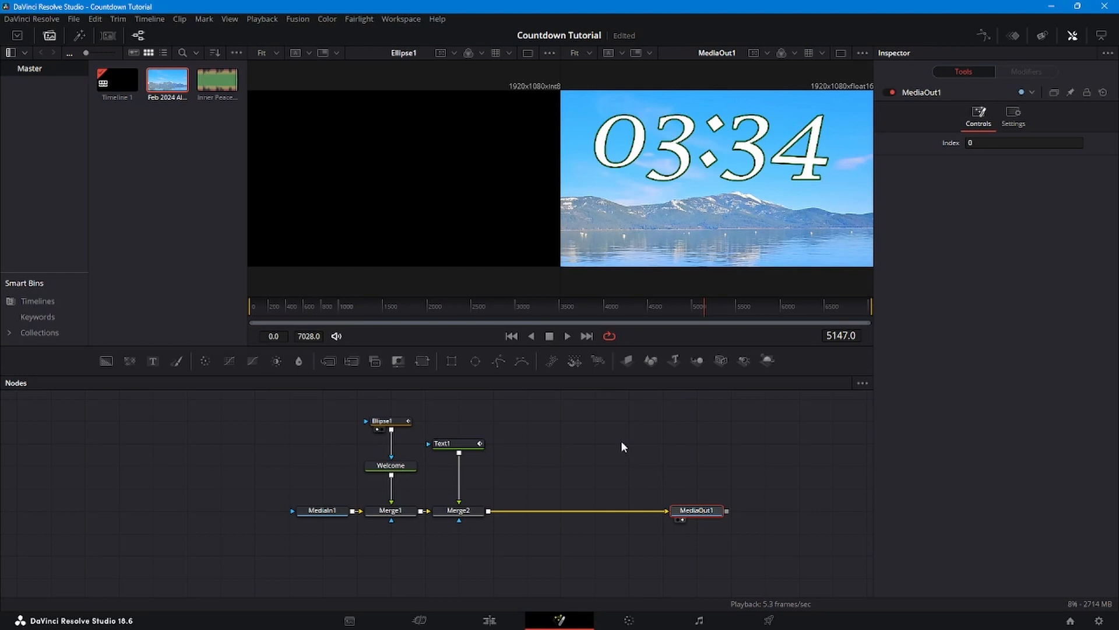
click(703, 307)
drag(702, 303, 257, 312)
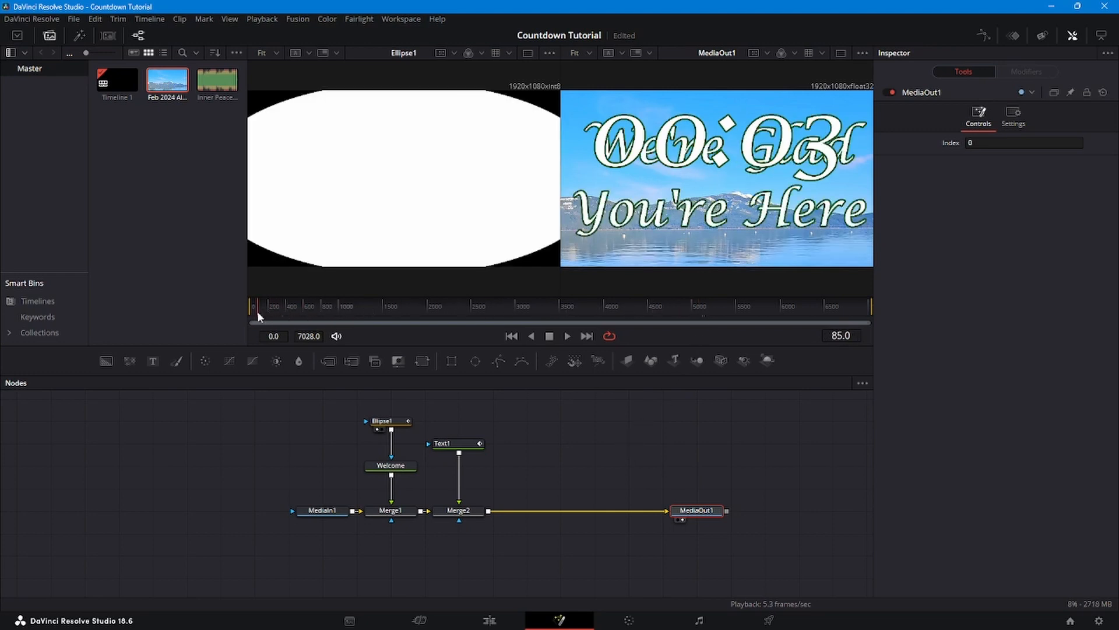
click(371, 520)
key(1)
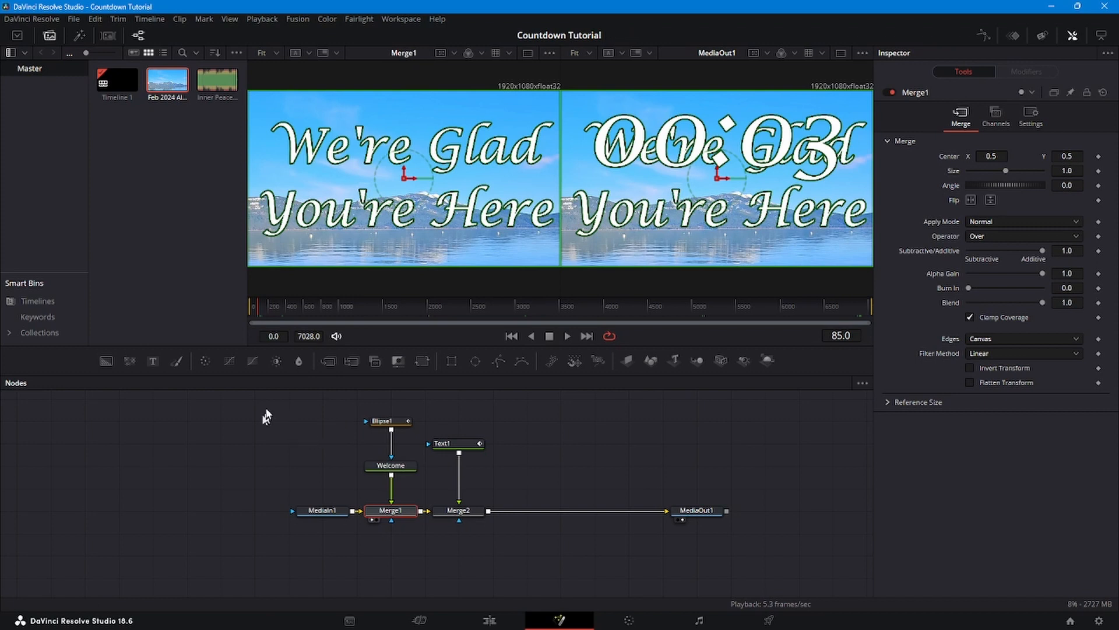
click(392, 426)
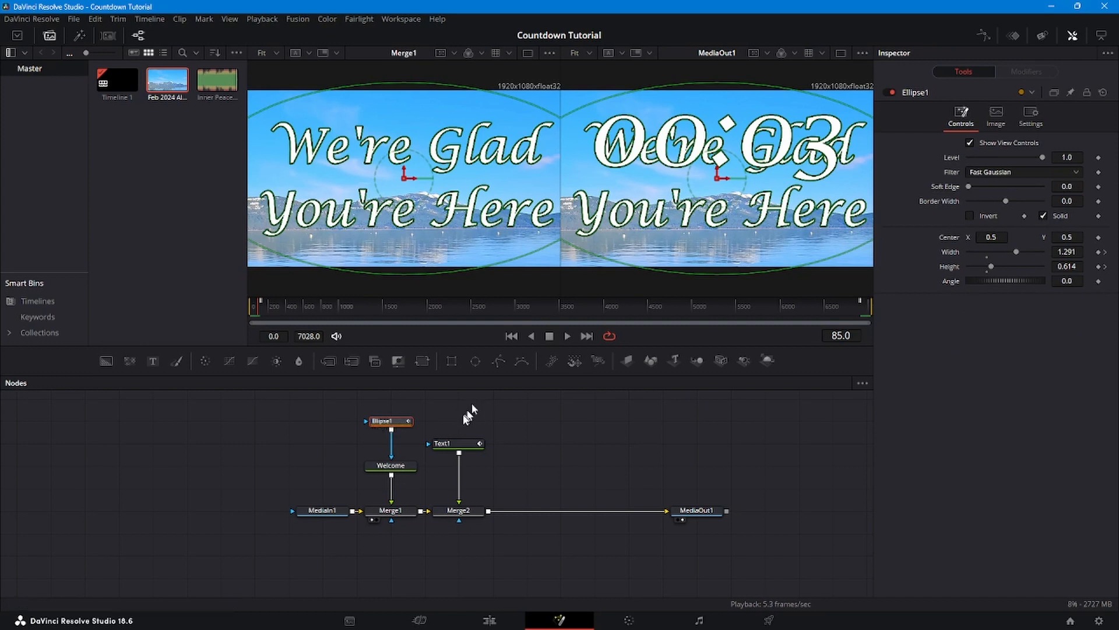
- Paste Ellipse1 as Ellipse1_1, connect it to Text1's mask input, and tick Invert
mouse_move(410, 424)
right_click(495, 408)
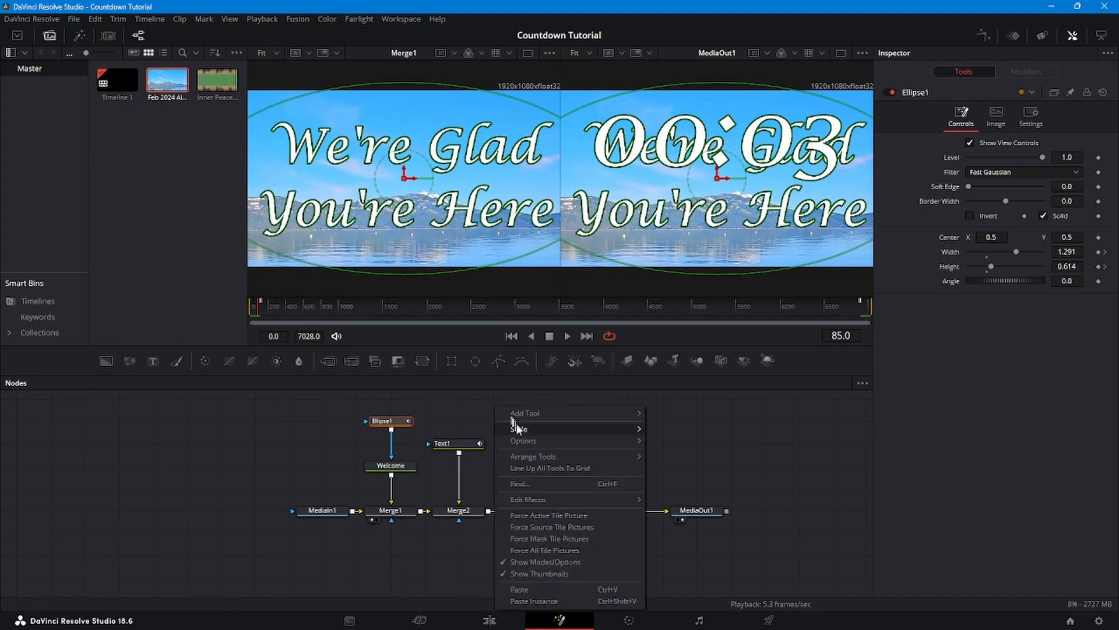
click(535, 588)
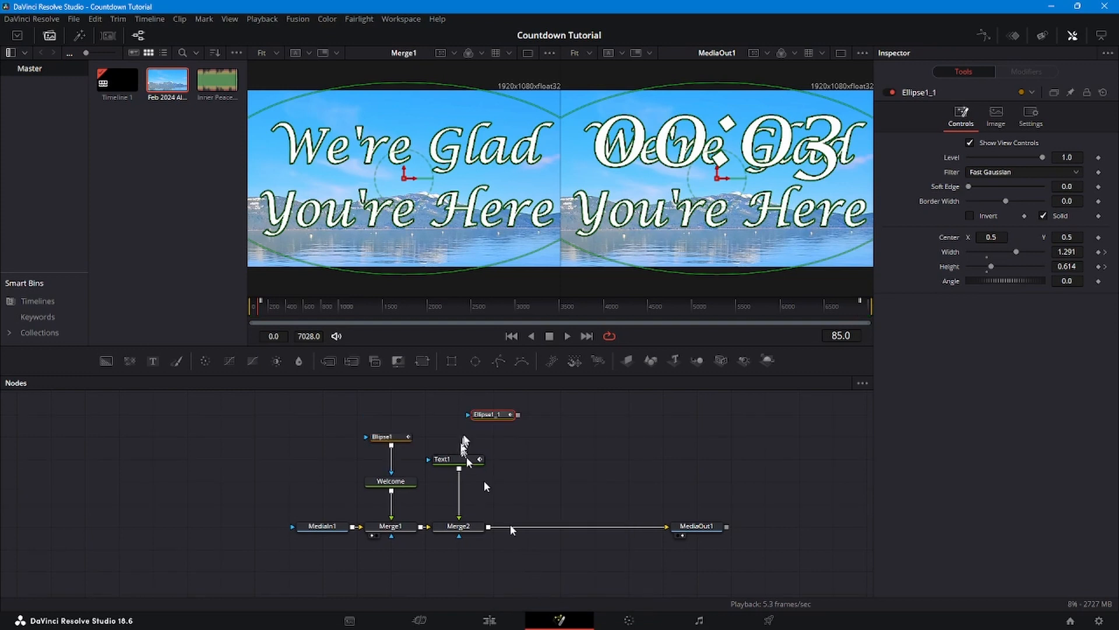
drag(491, 421, 463, 460)
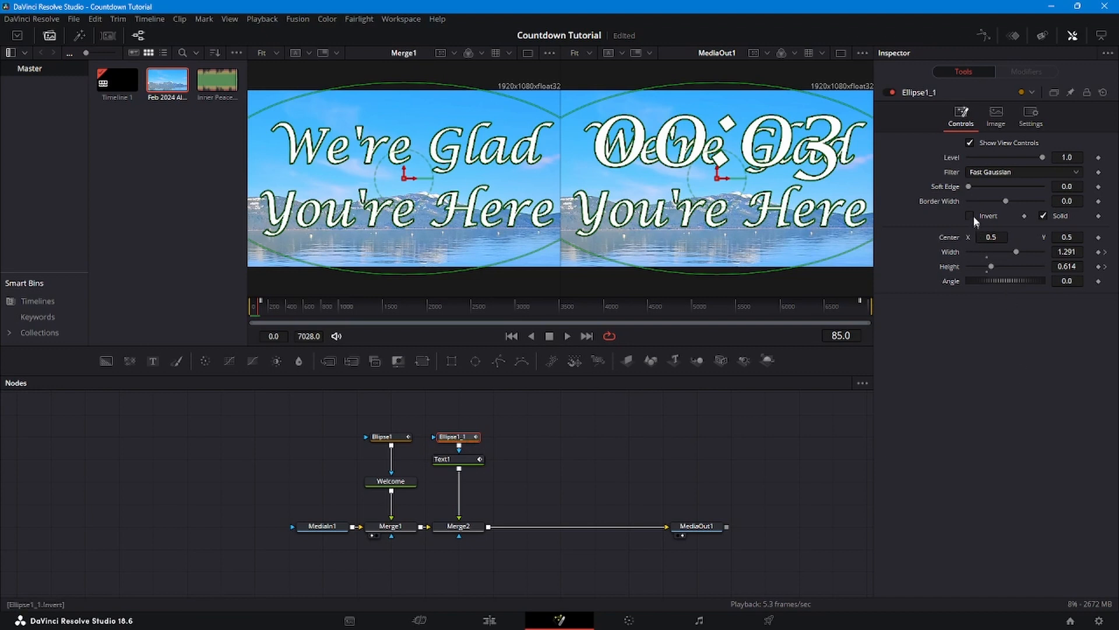
click(971, 216)
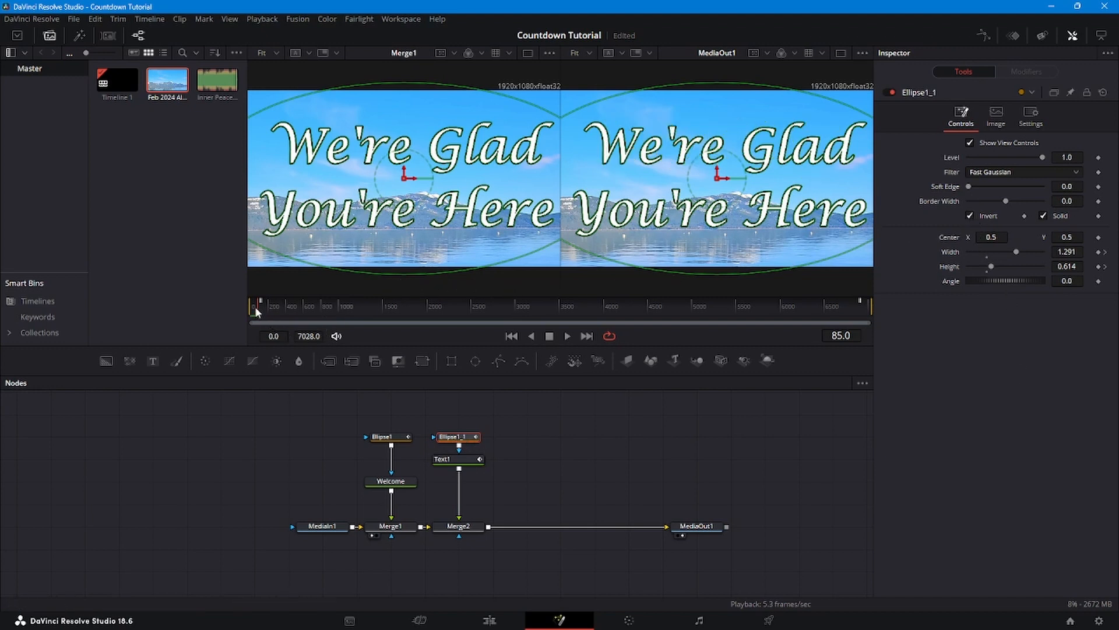
- Jump to the mask's next size keyframe and play to watch the countdown appear
click(1106, 253)
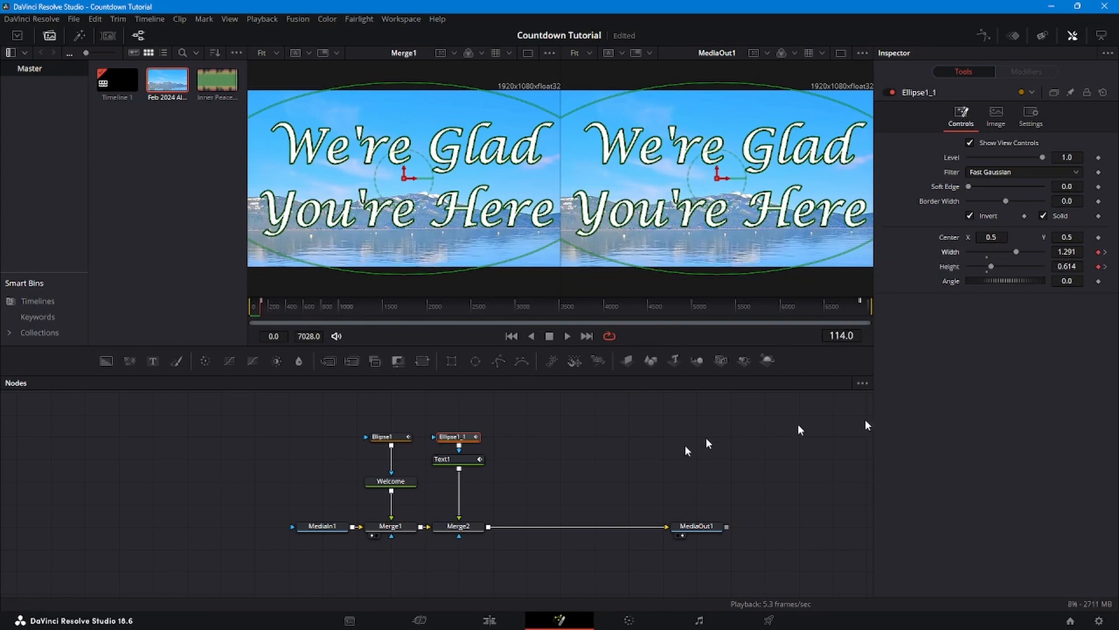
key(space)
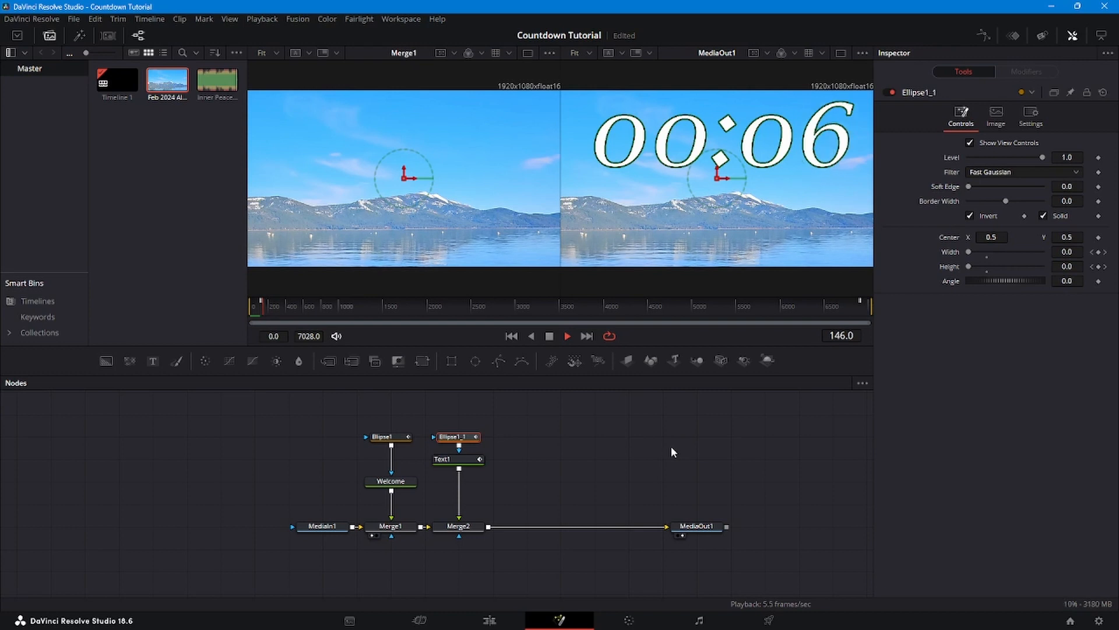
key(space)
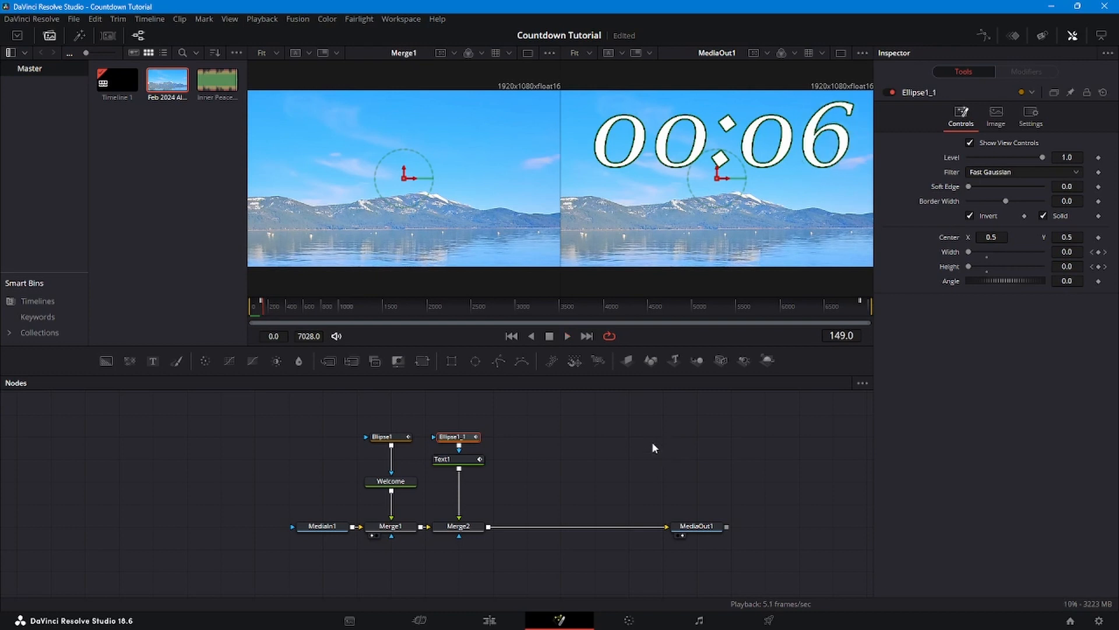
scroll(652, 442, up, 2)
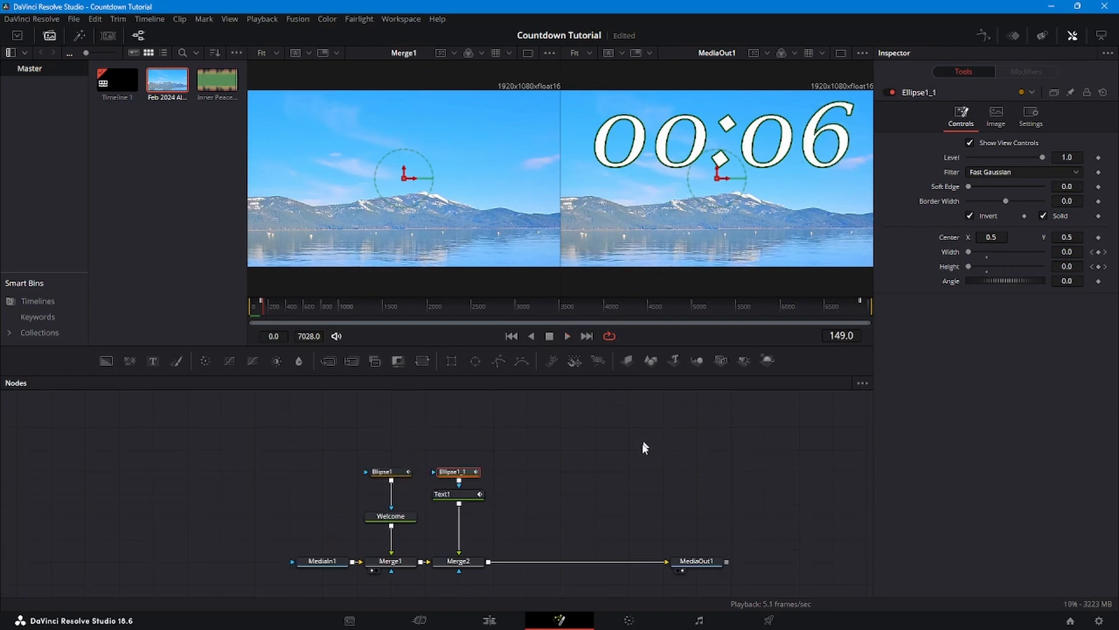
- Rename the Text1 node to 'Countdown'
click(464, 497)
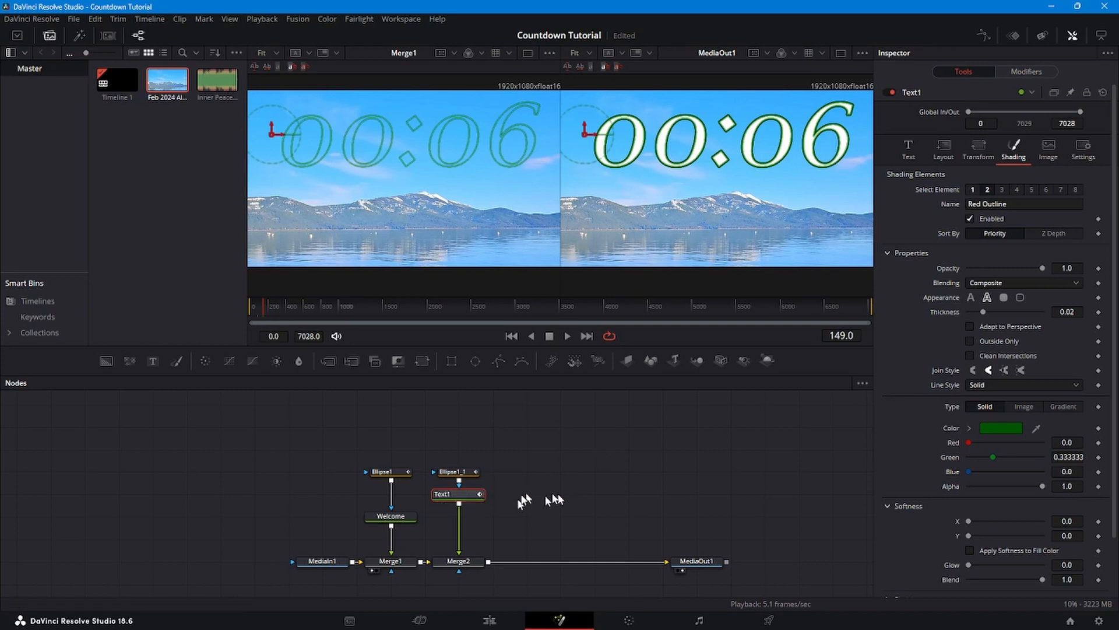
right_click(461, 498)
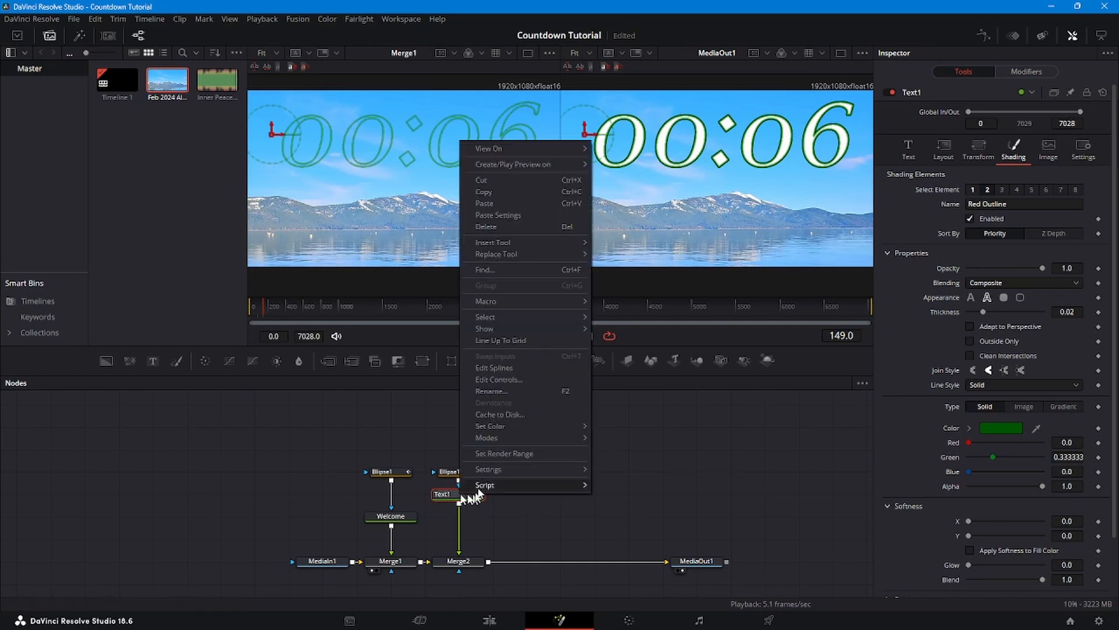
click(501, 386)
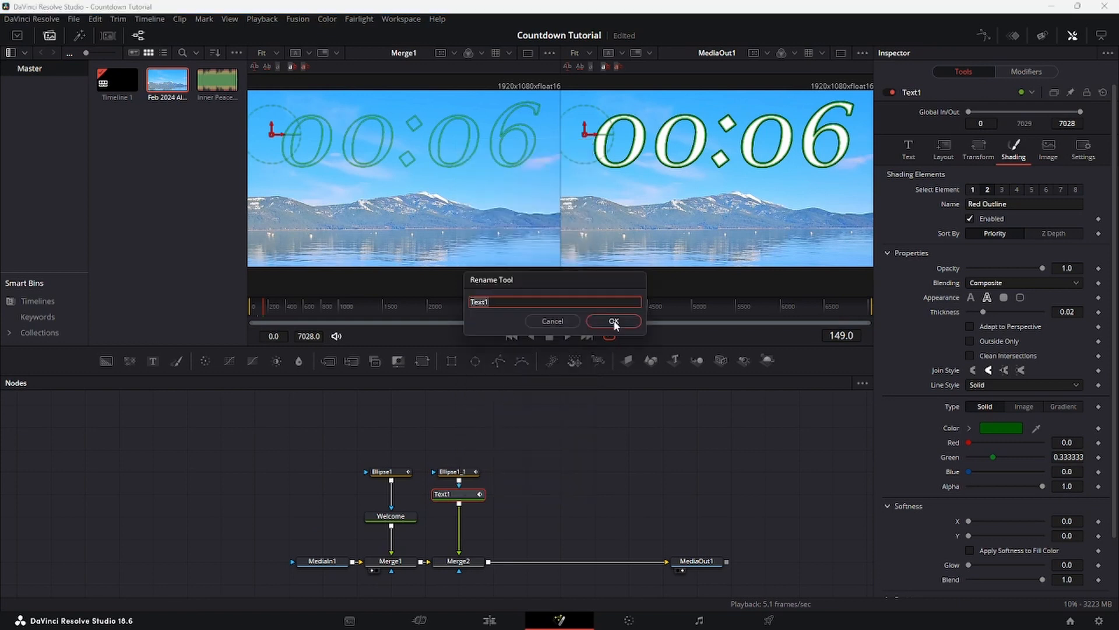
text(Countdown)
click(614, 321)
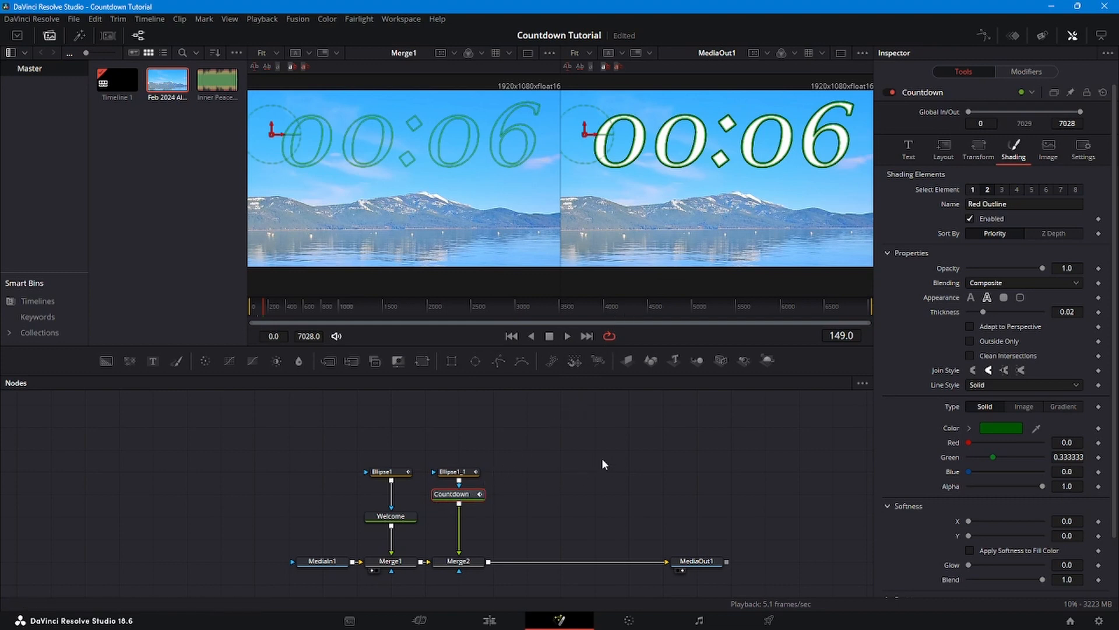
key(shift+space)
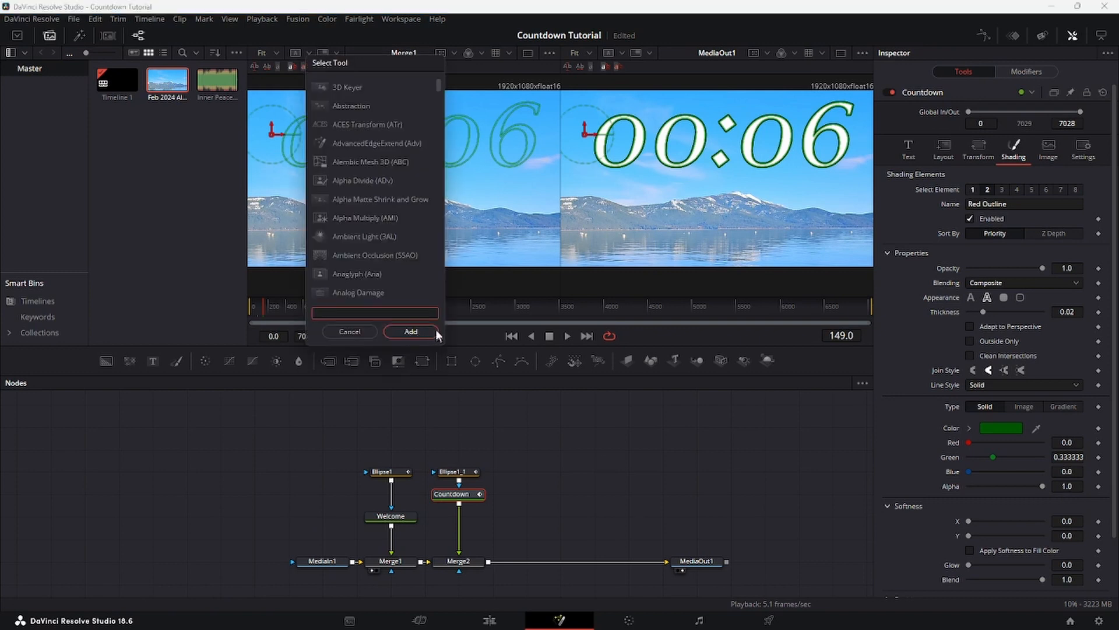
- Add a Time Speed node after Countdown with Speed -1.0, checking frames 5544 and 4433
text(time)
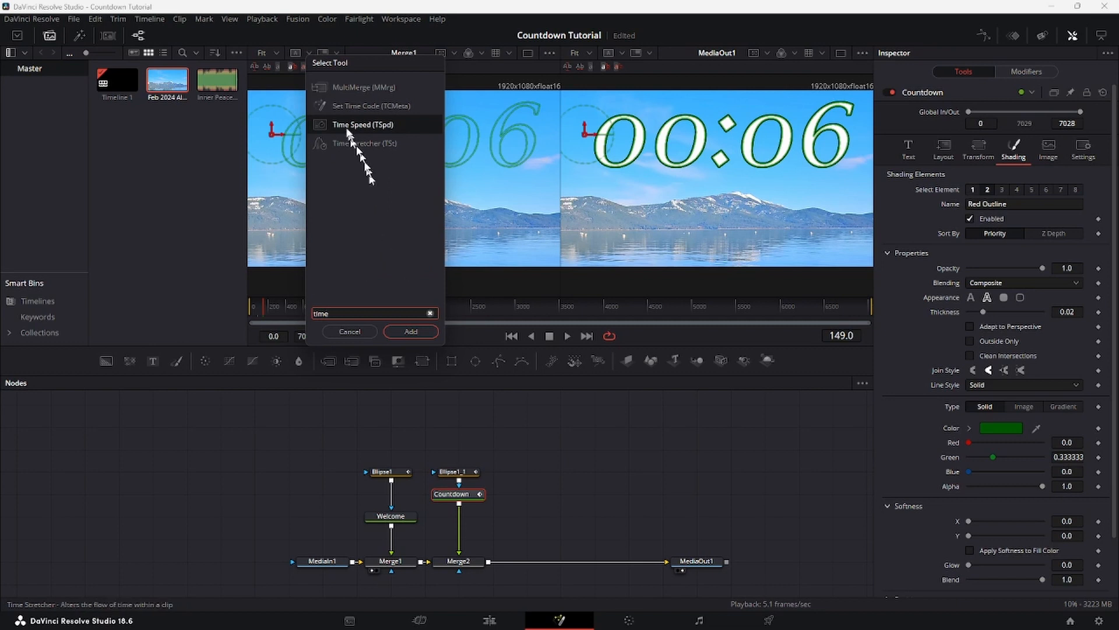
click(344, 124)
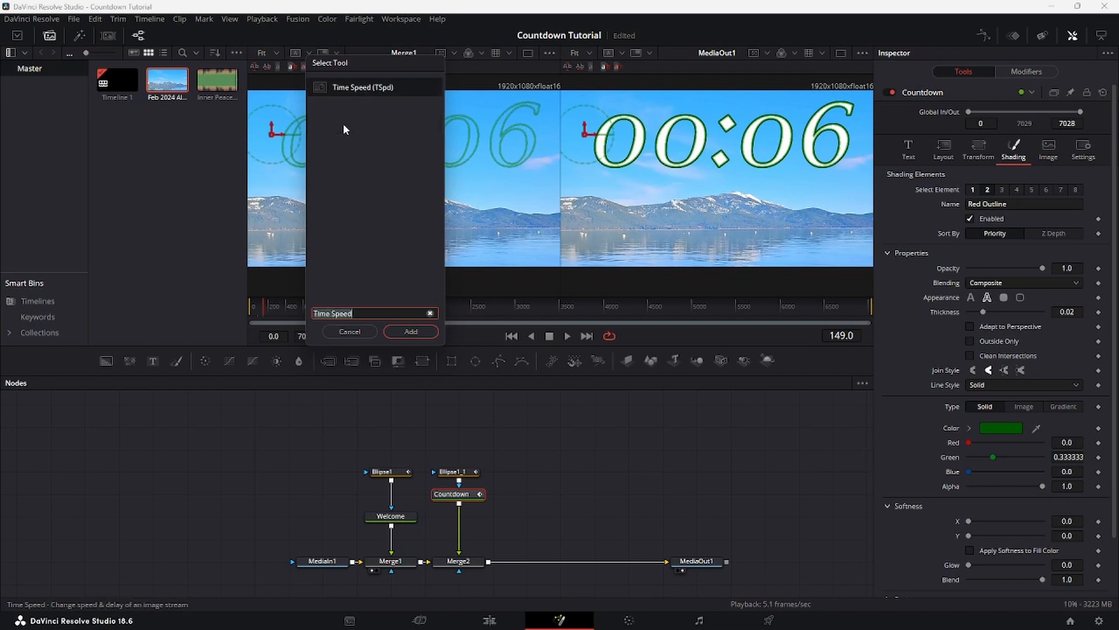
click(412, 331)
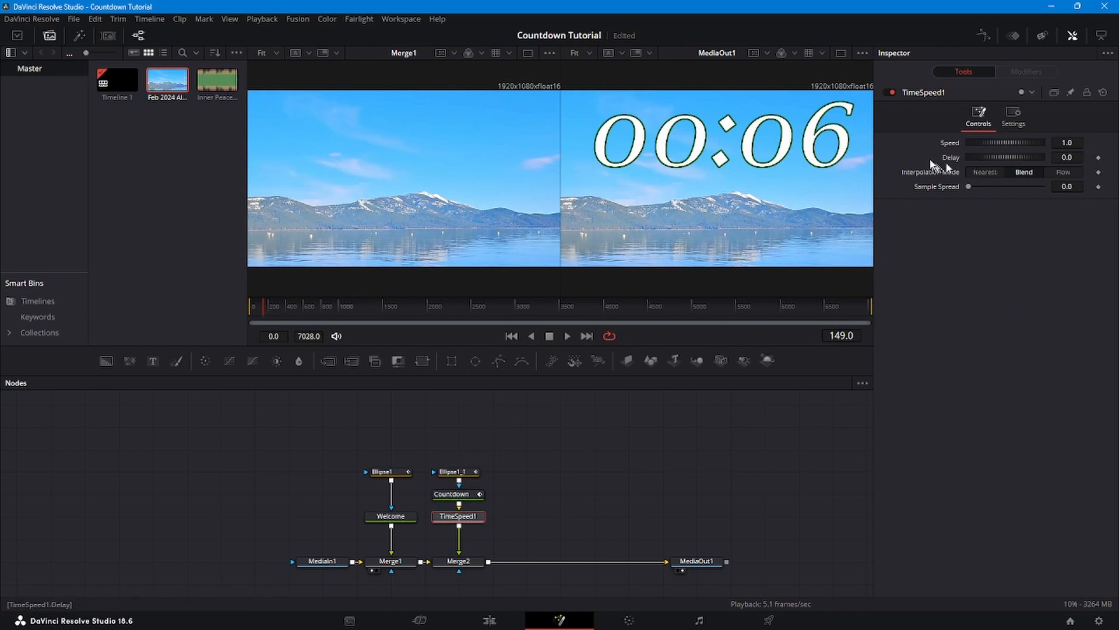
click(1061, 142)
text(-)
key(Tab)
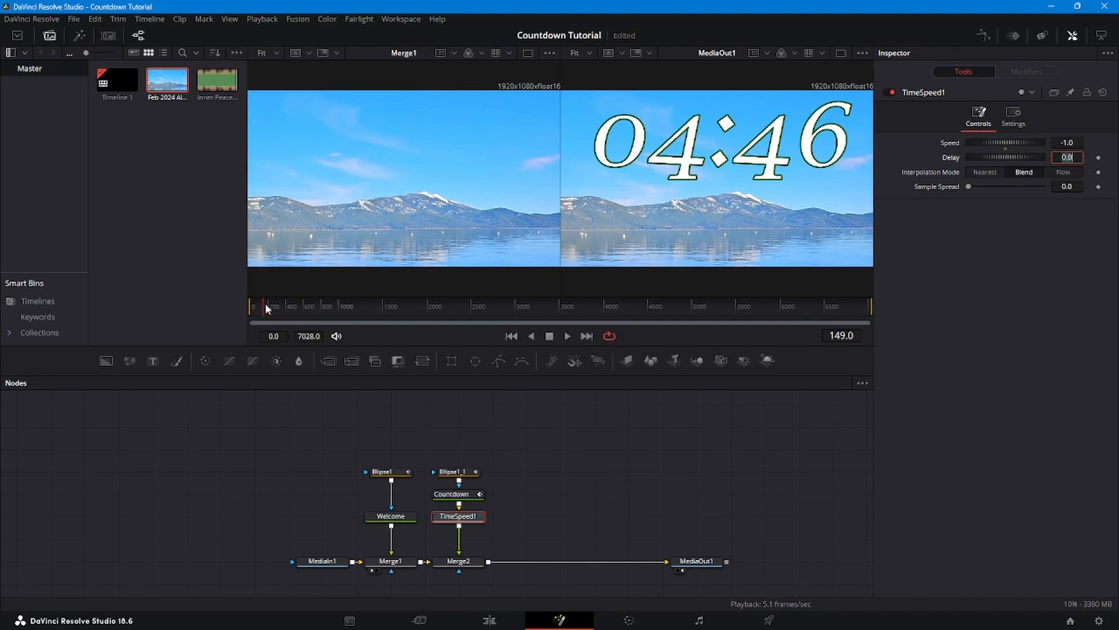
click(741, 306)
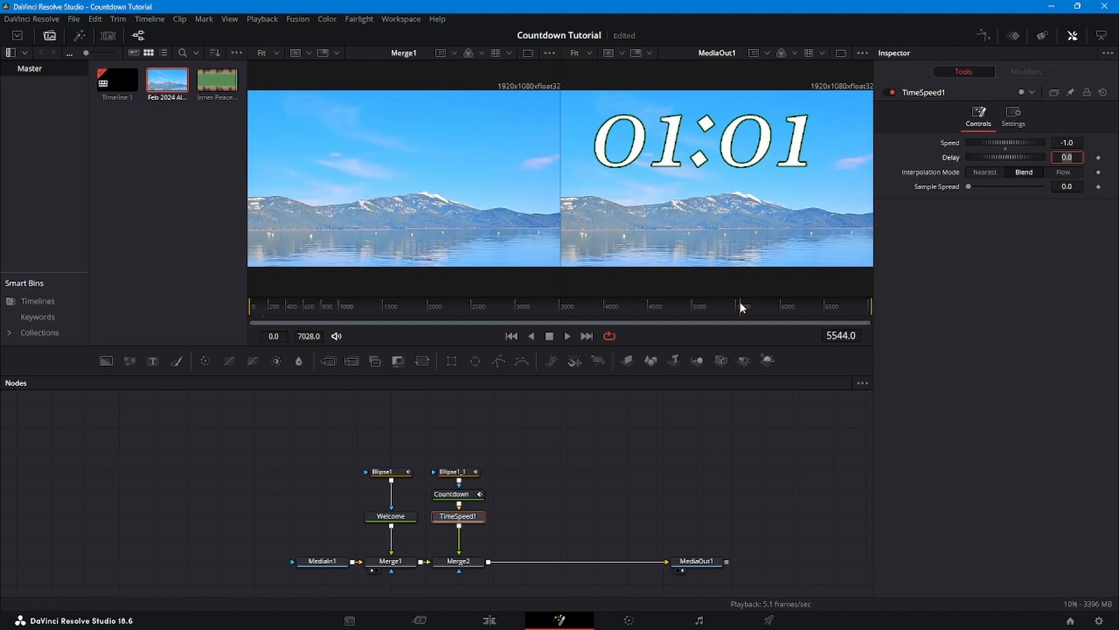
click(647, 305)
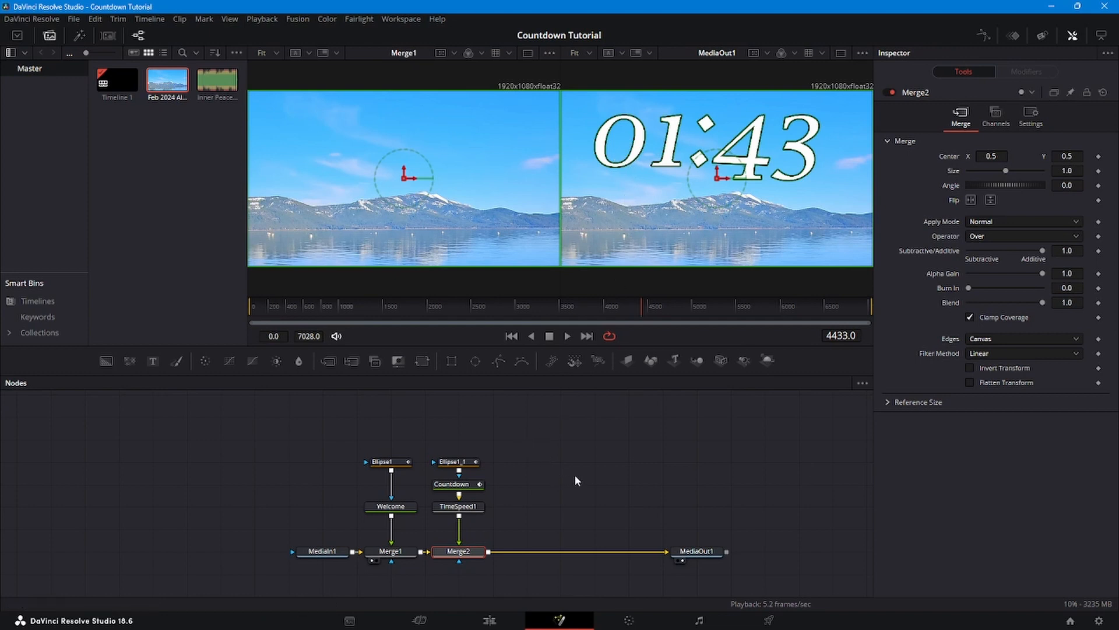
- Add an Ellipse2 node as Merge2's mask and tick Invert
scroll(576, 479, down, 2)
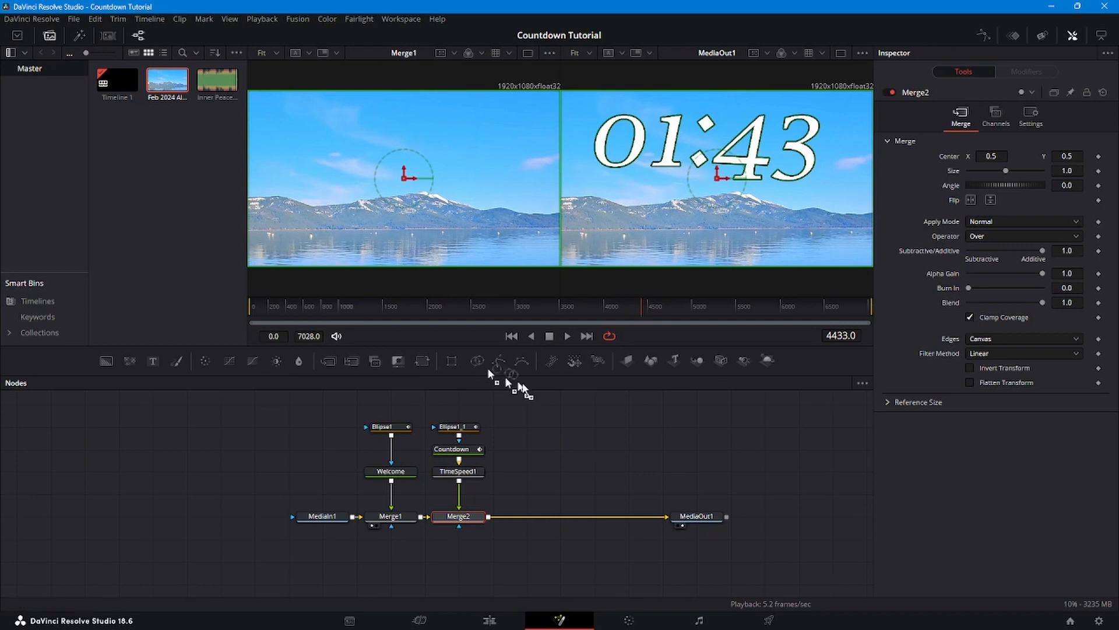
drag(523, 515, 458, 540)
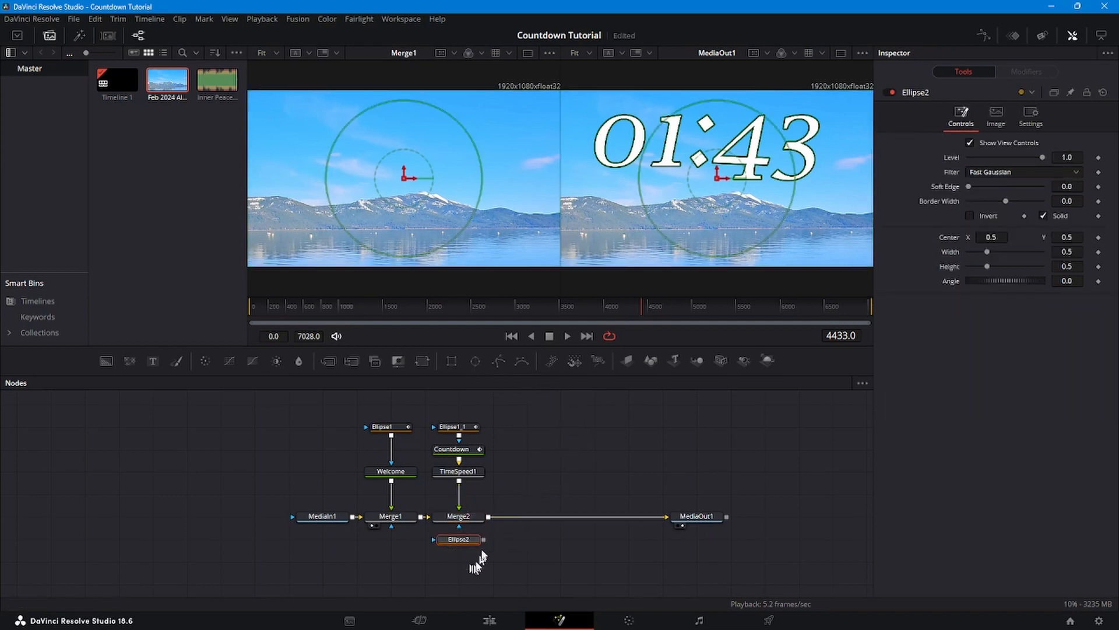
drag(484, 540, 470, 528)
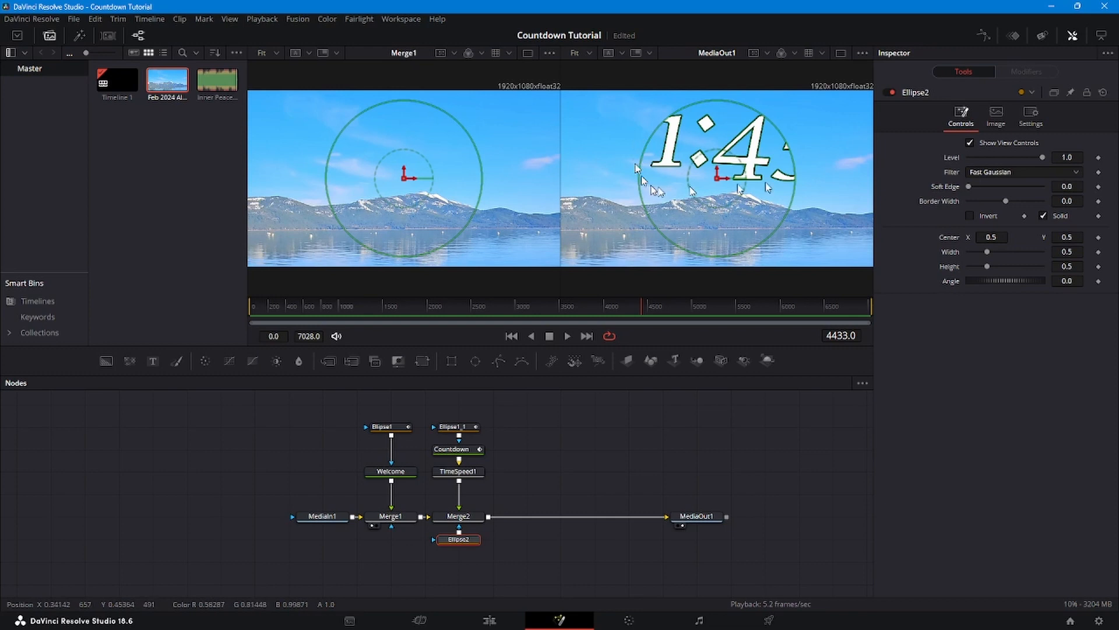
click(970, 215)
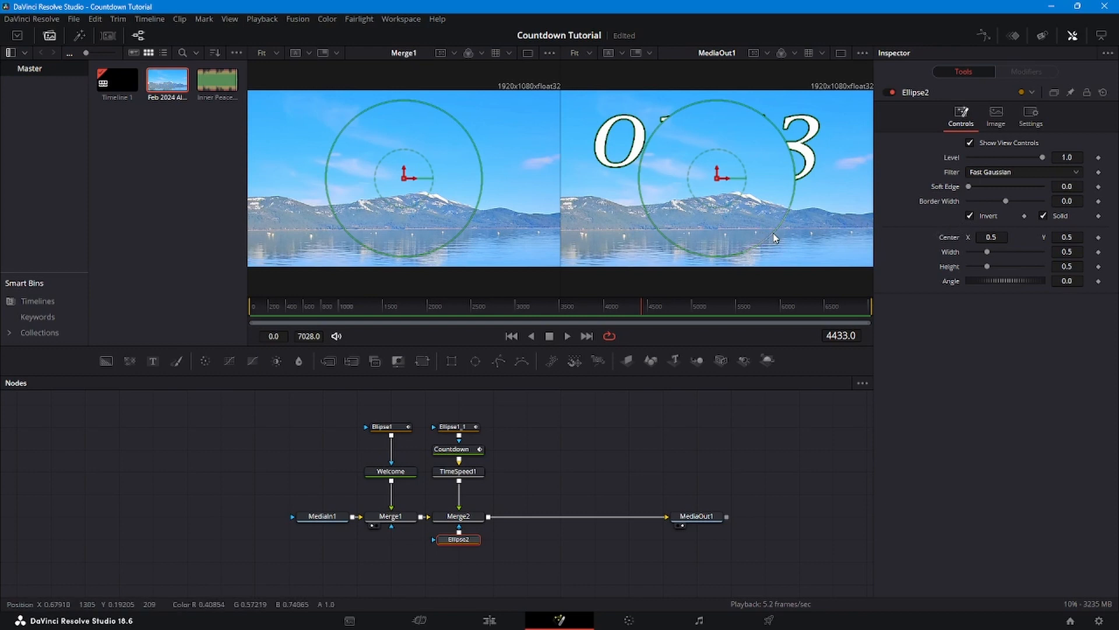
- Shrink, tilt and move the ellipse to the upper left so it hides the leading zero
drag(775, 237, 763, 228)
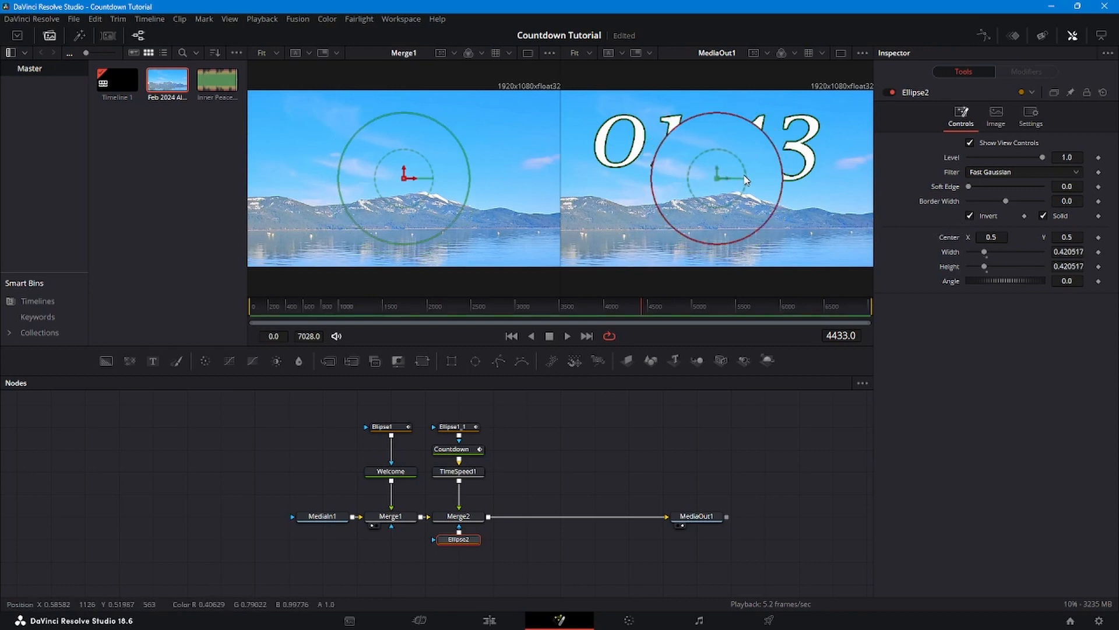
drag(747, 180, 746, 188)
drag(750, 236, 617, 134)
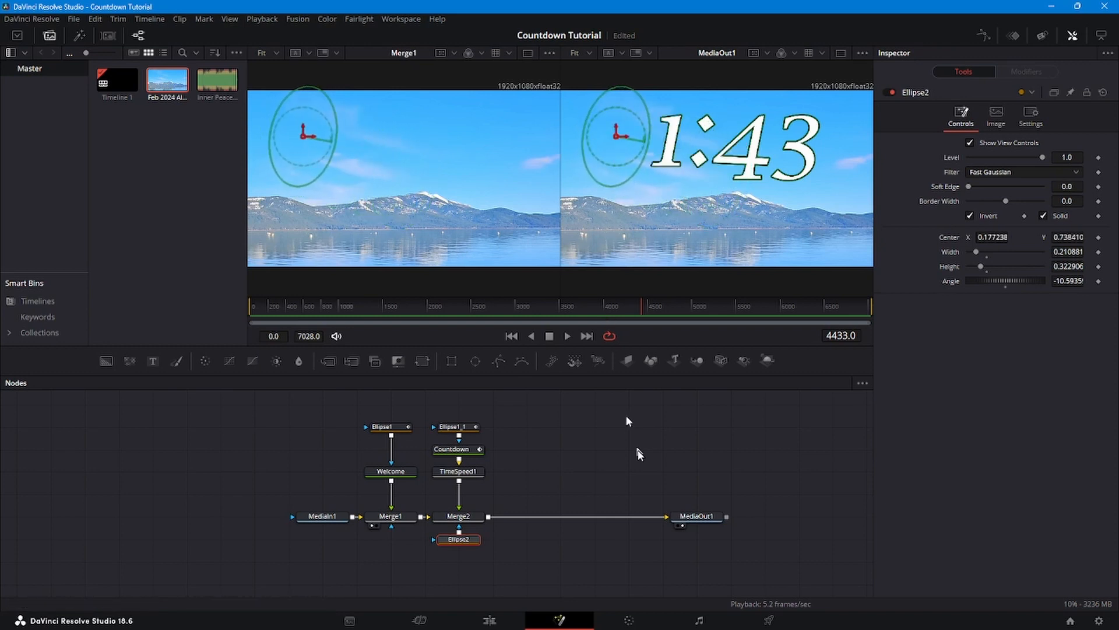
click(693, 516)
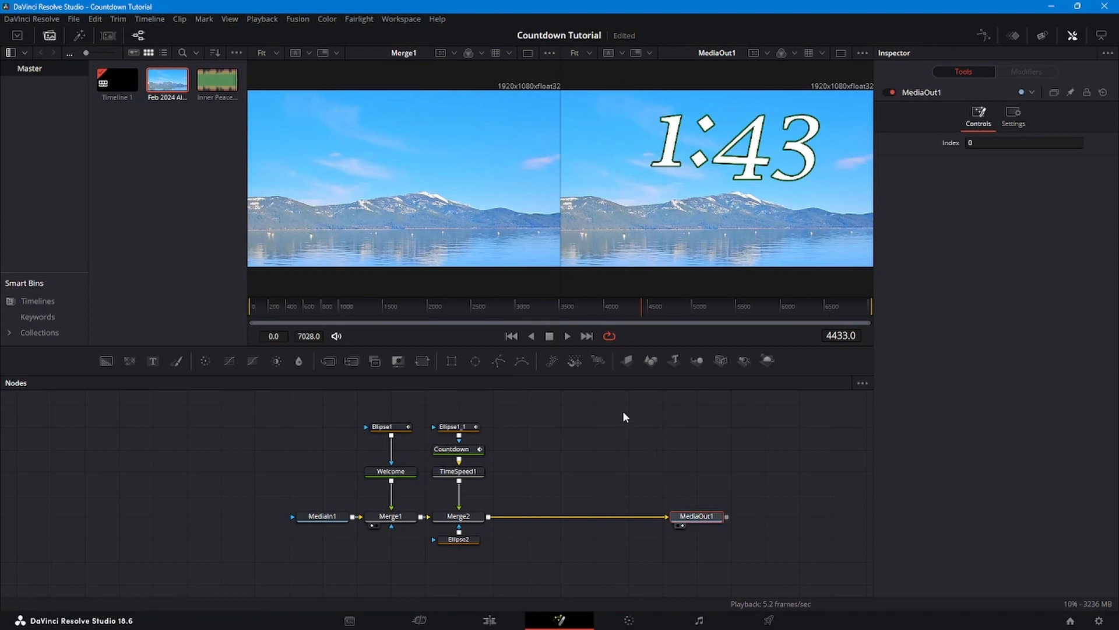
- Bring back Ellipse2's settings and move to frame 5469, where the countdown reads 1:00
click(458, 540)
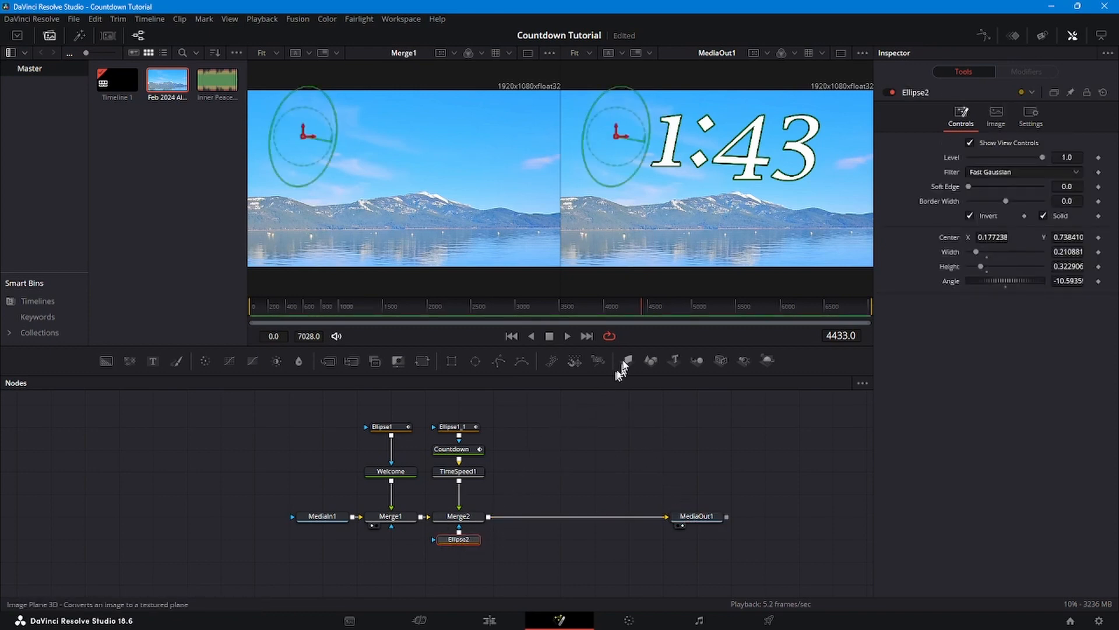
click(714, 305)
click(750, 304)
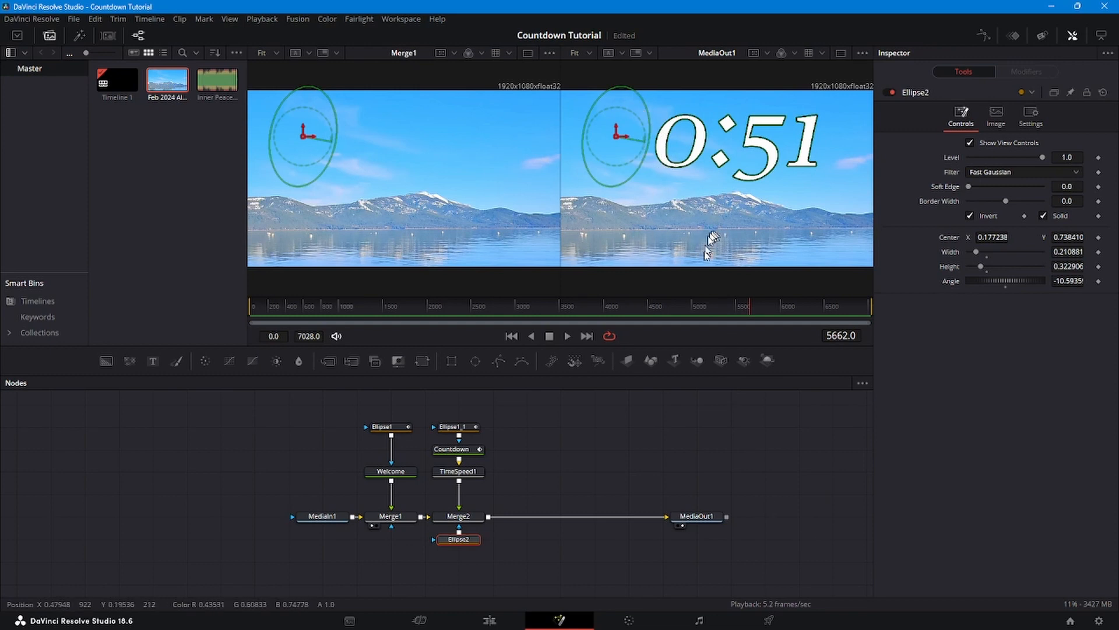
drag(746, 309, 731, 305)
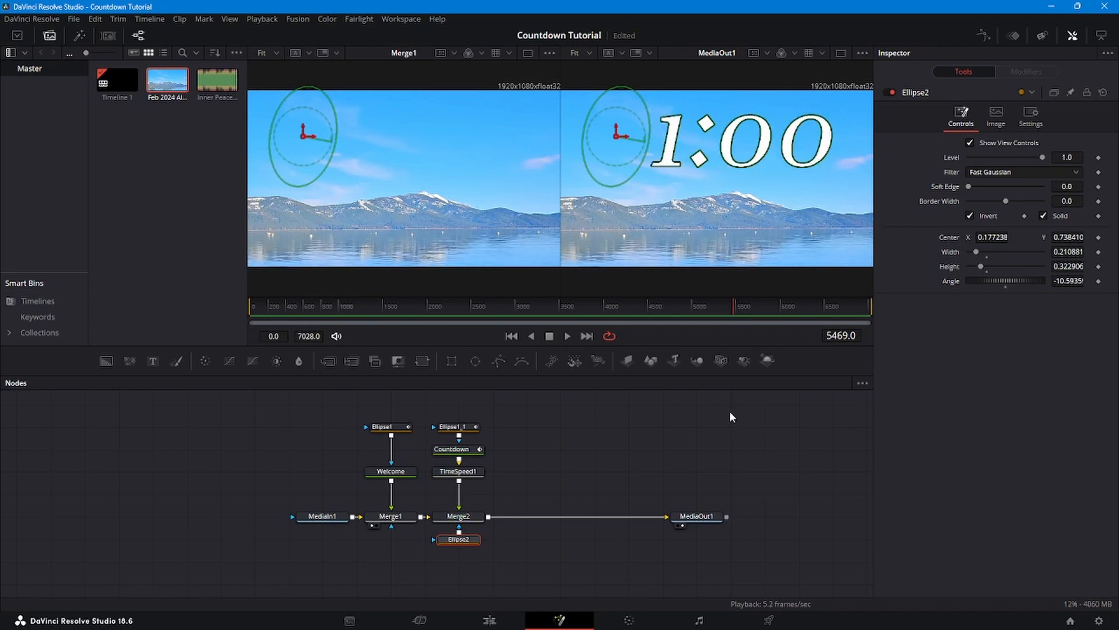
key(Left)
- Keyframe Ellipse2 Width and Height, then enlarge it at frame 5470 to width 0.606, height 0.929
click(1098, 251)
click(1099, 266)
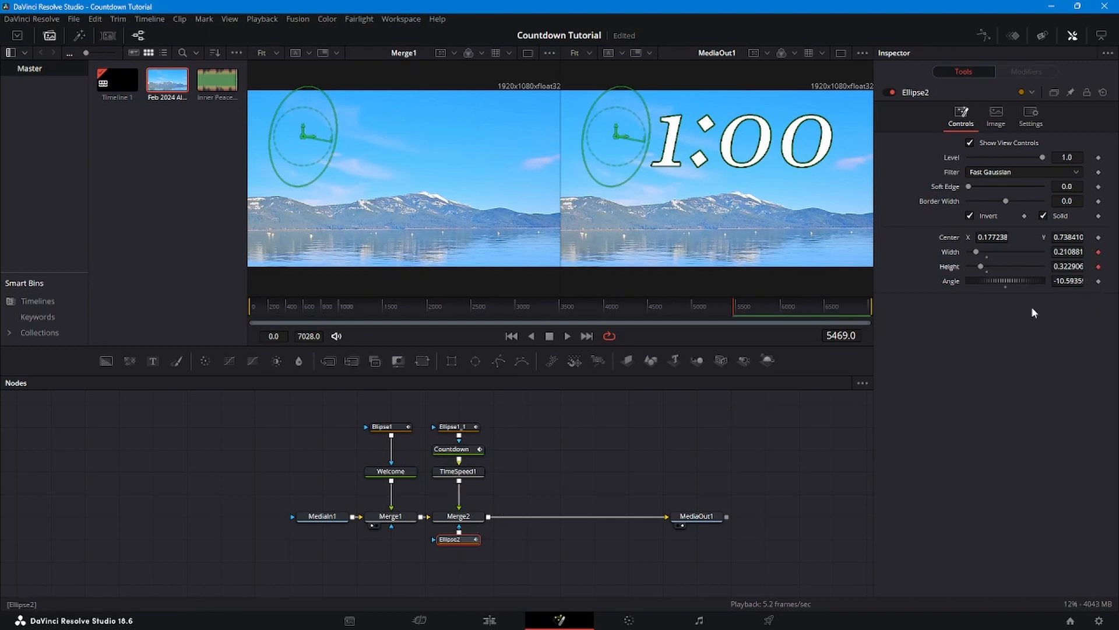
key(Right)
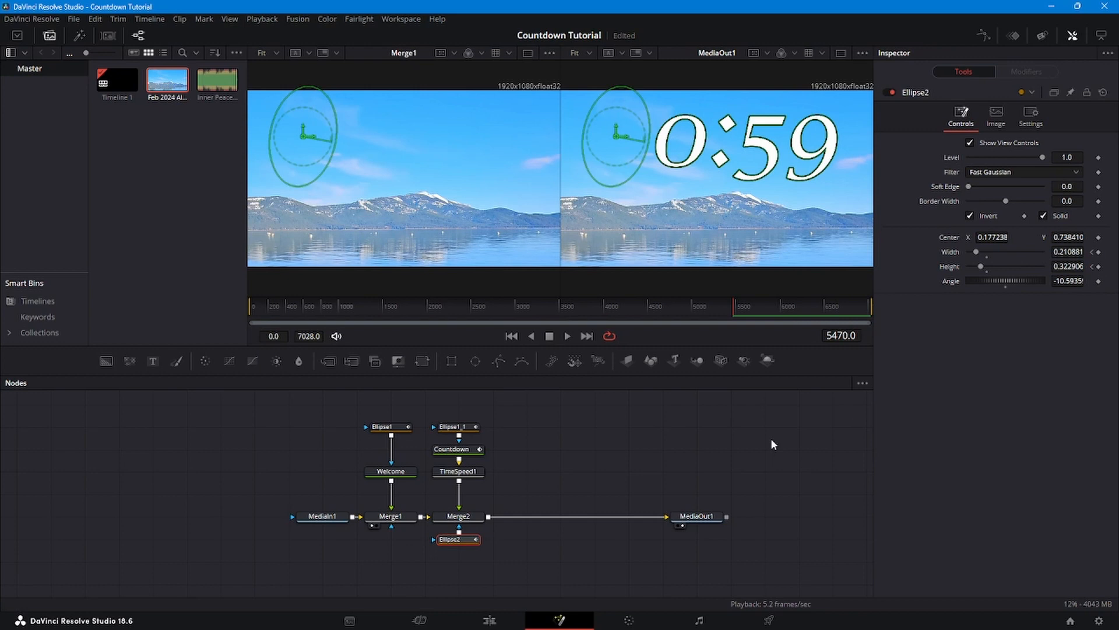
drag(643, 165, 701, 192)
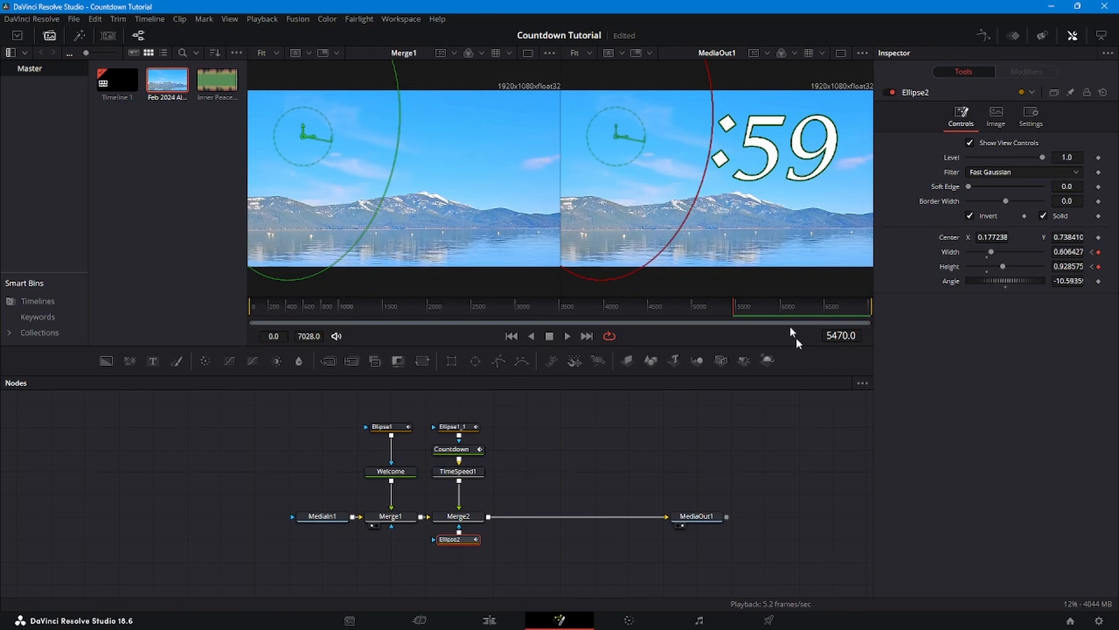
- Preview the unmasked output at 1:00 and :59 to confirm the leading zero disappears
click(734, 308)
click(734, 302)
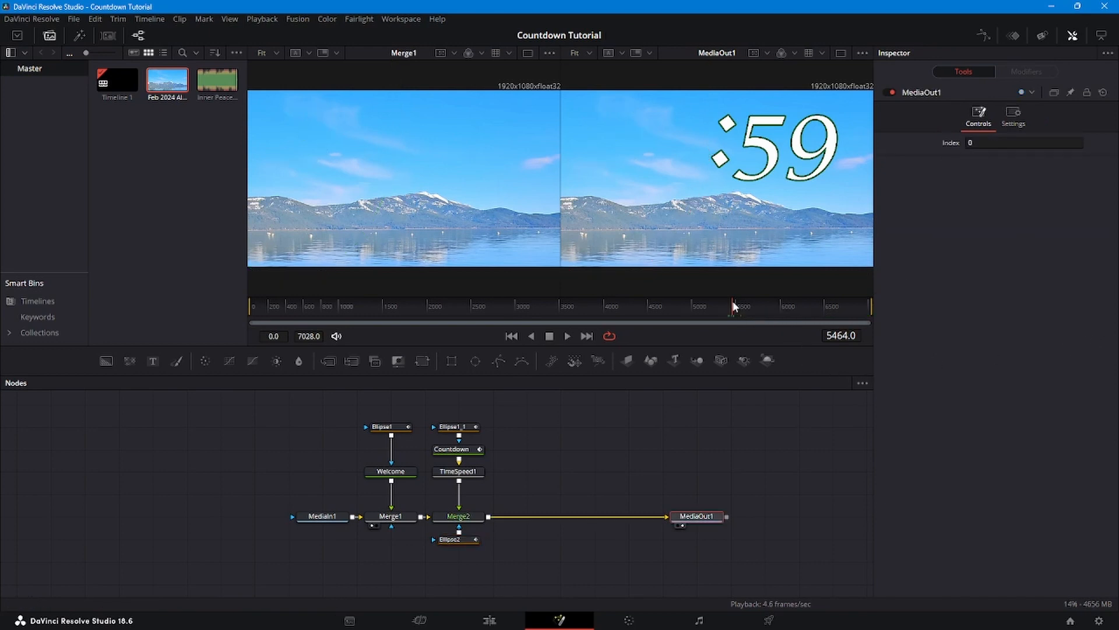
click(734, 304)
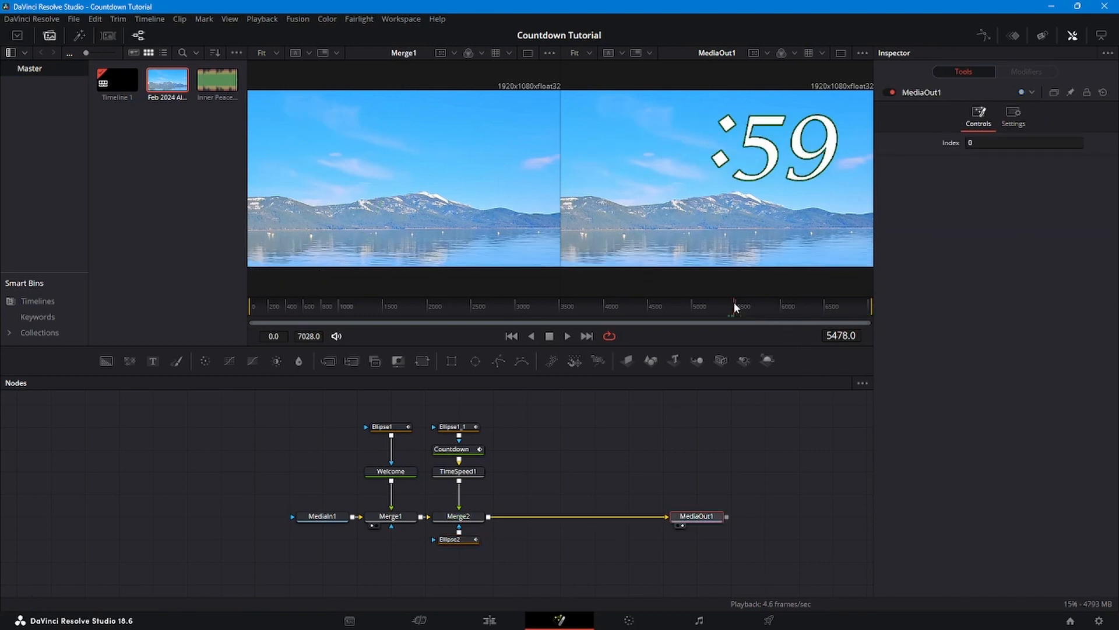
click(749, 438)
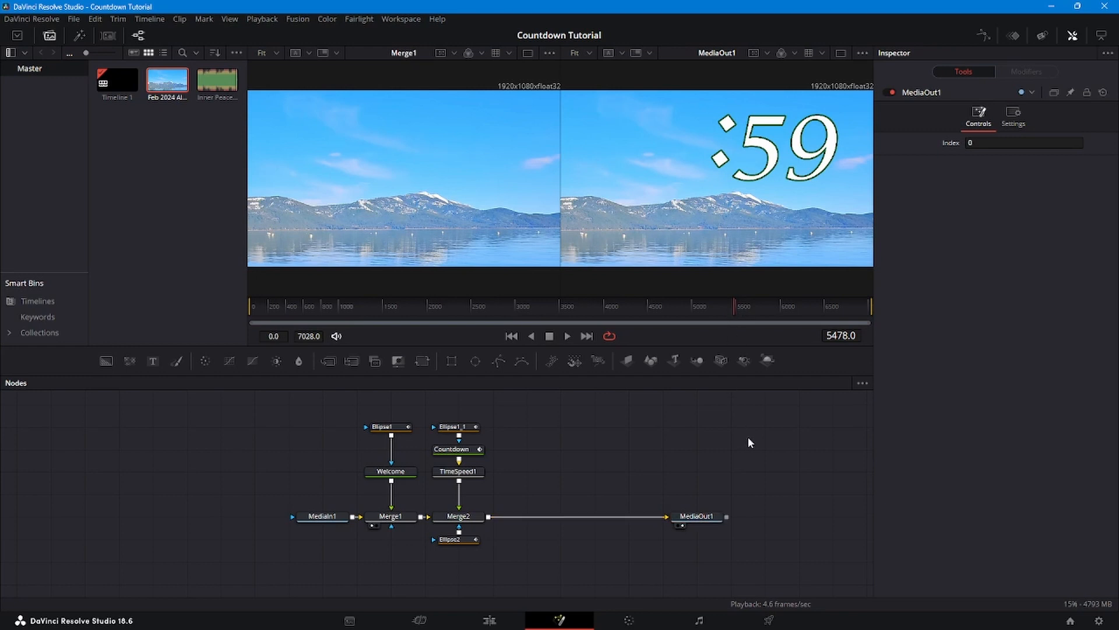